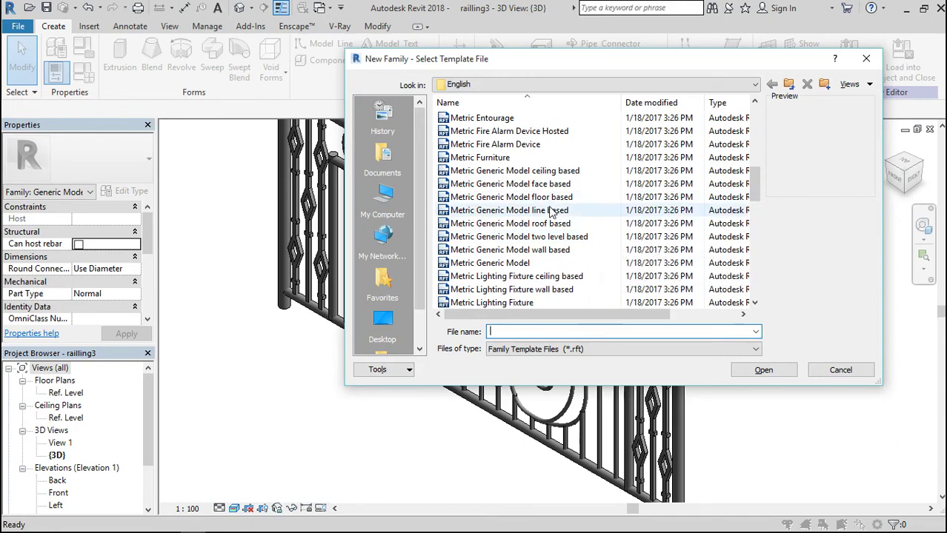
Create a new family from the Metric Generic Model line based.rft template.
click(751, 372)
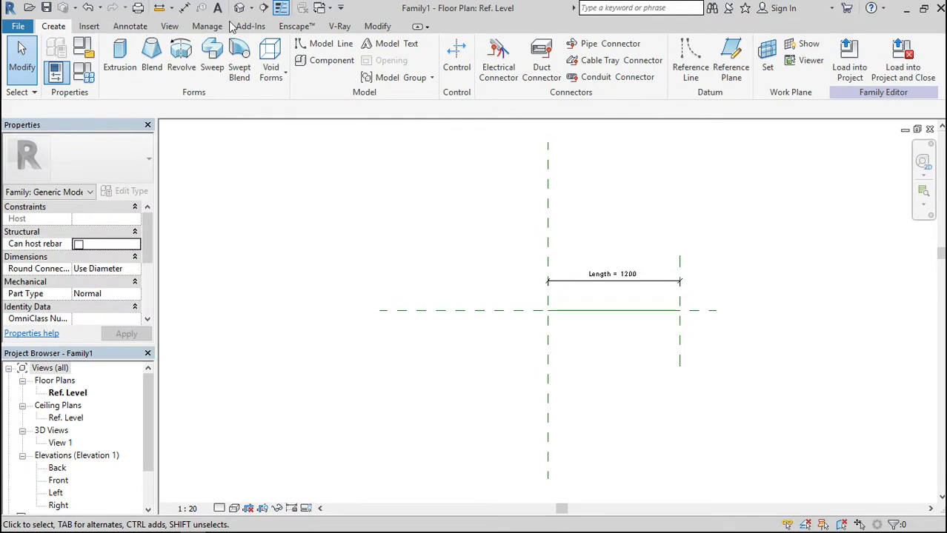
Load the railling3 railing from its 3D view and place one instance on the horizontal reference plane.
click(320, 7)
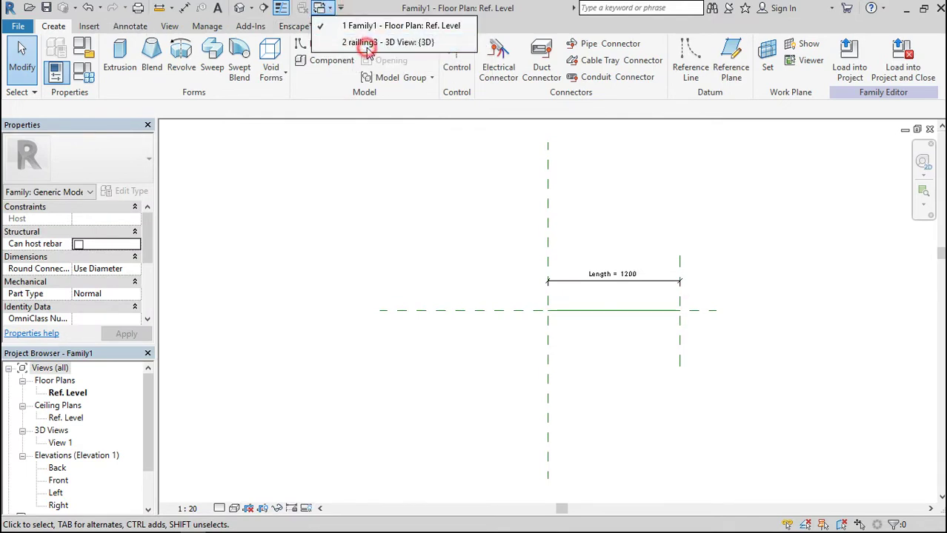
click(337, 43)
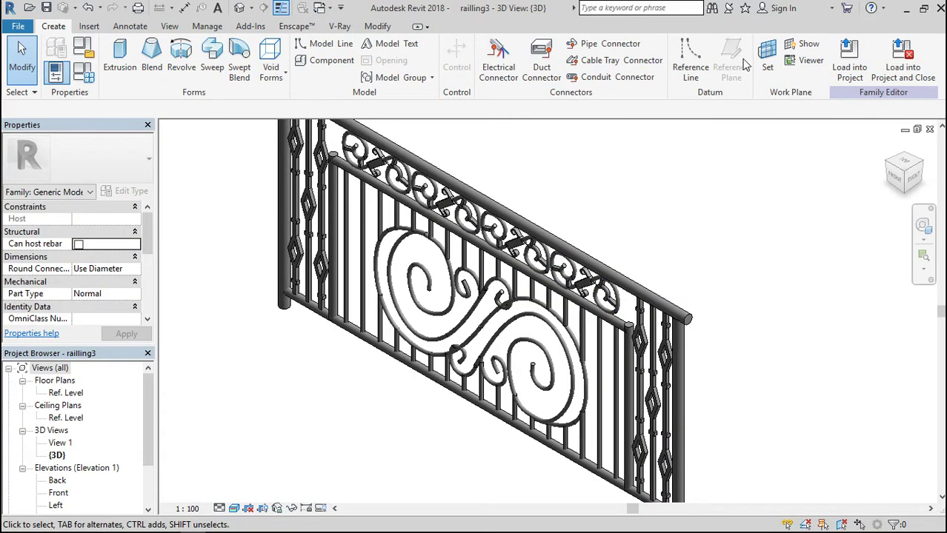
click(849, 61)
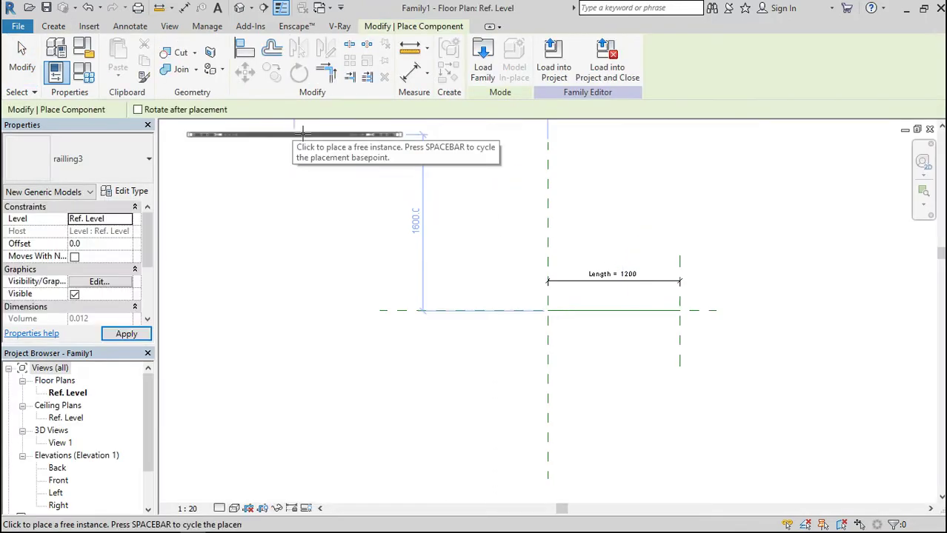
scroll(592, 311, up, 1)
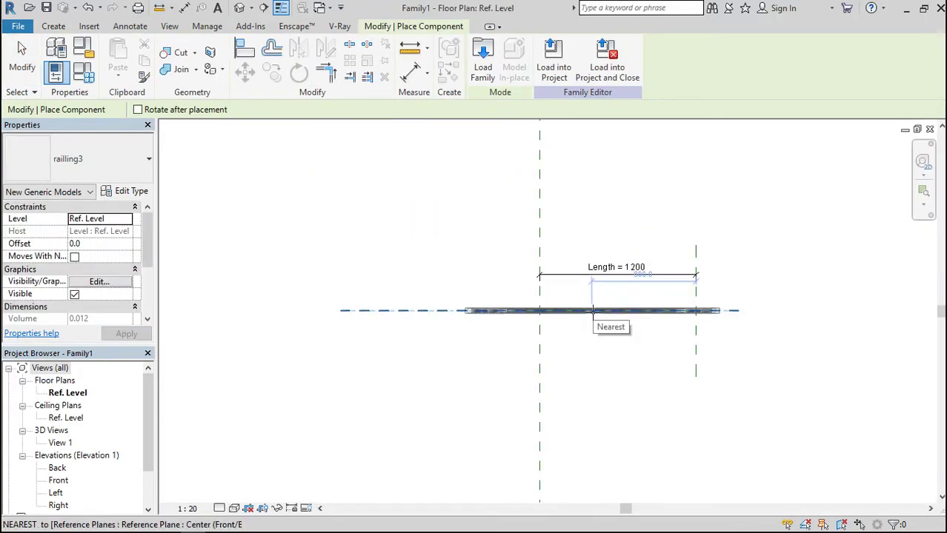
click(691, 312)
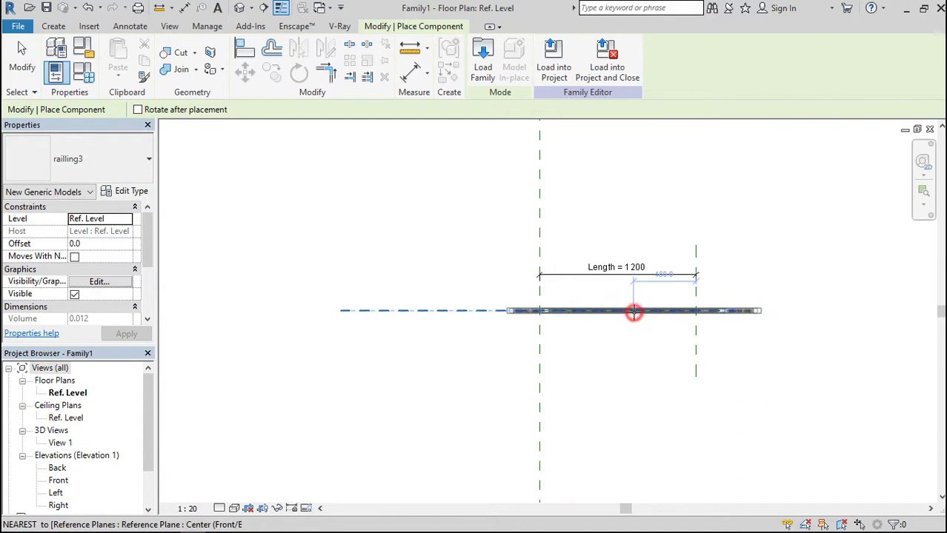
key(Escape)
key(Escape)
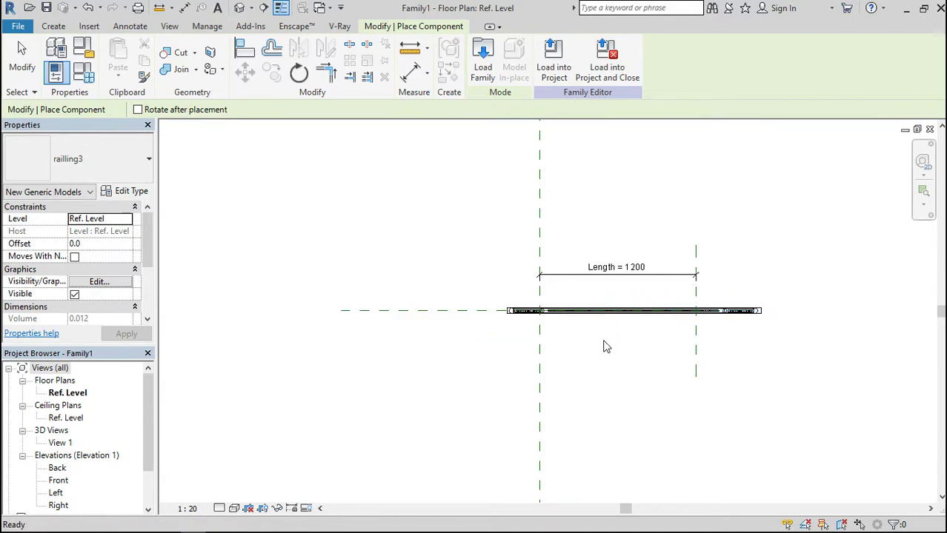
Drag the Right reference plane outward until the Length dimension reads 6100.
click(701, 351)
drag(696, 350, 897, 363)
scroll(292, 309, down, 2)
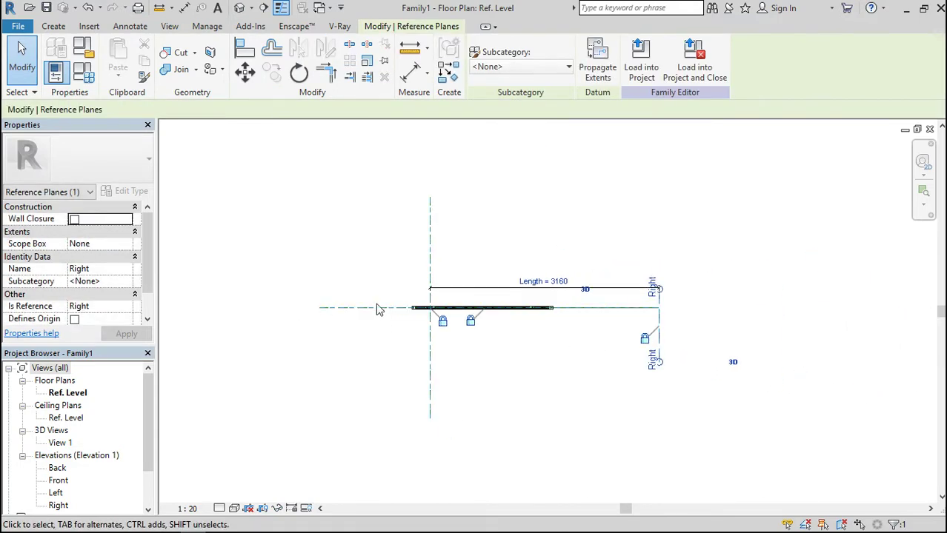
drag(662, 319, 683, 311)
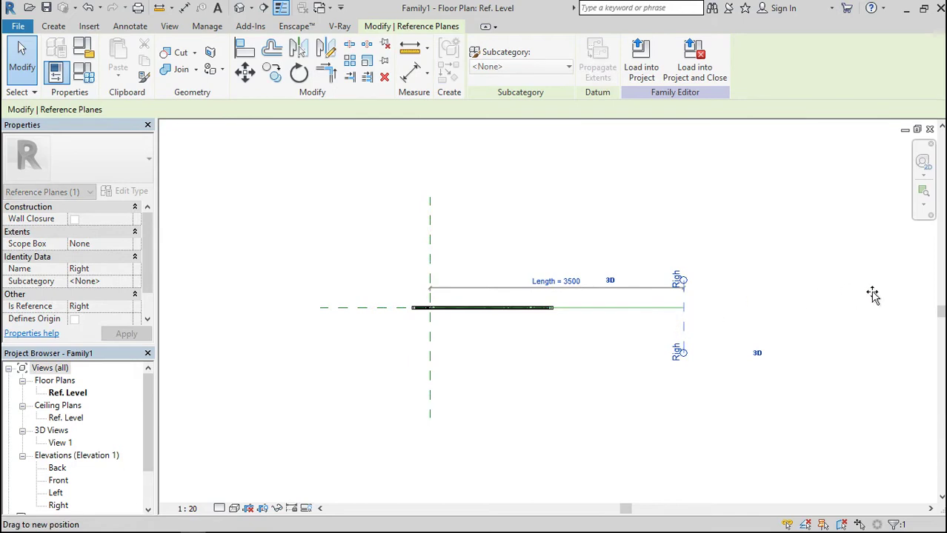
drag(873, 294, 870, 296)
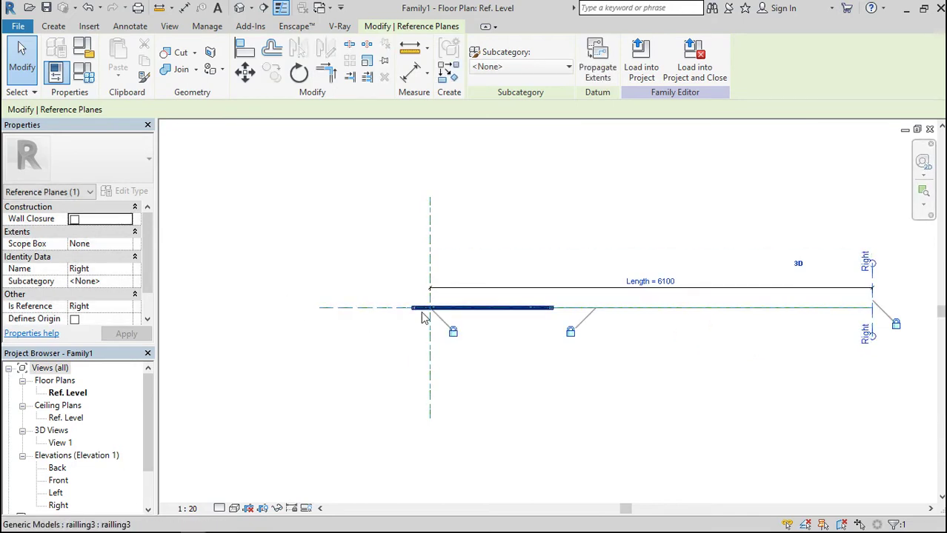
scroll(451, 416, up, 2)
scroll(380, 240, up, 2)
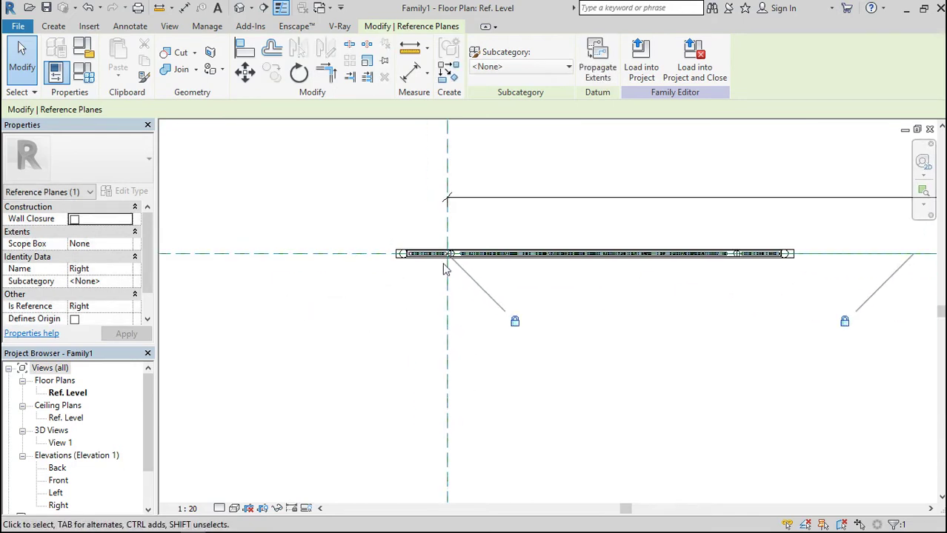
scroll(413, 254, up, 2)
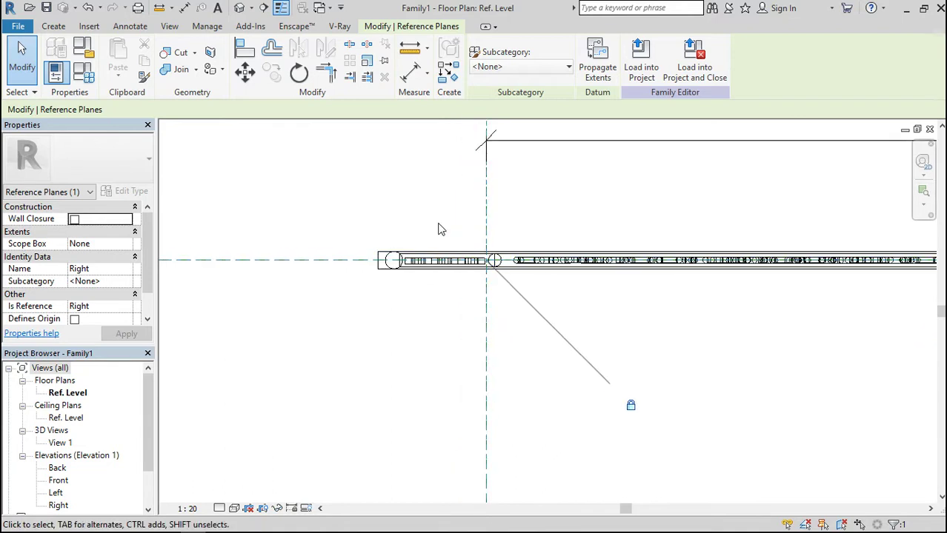
click(438, 230)
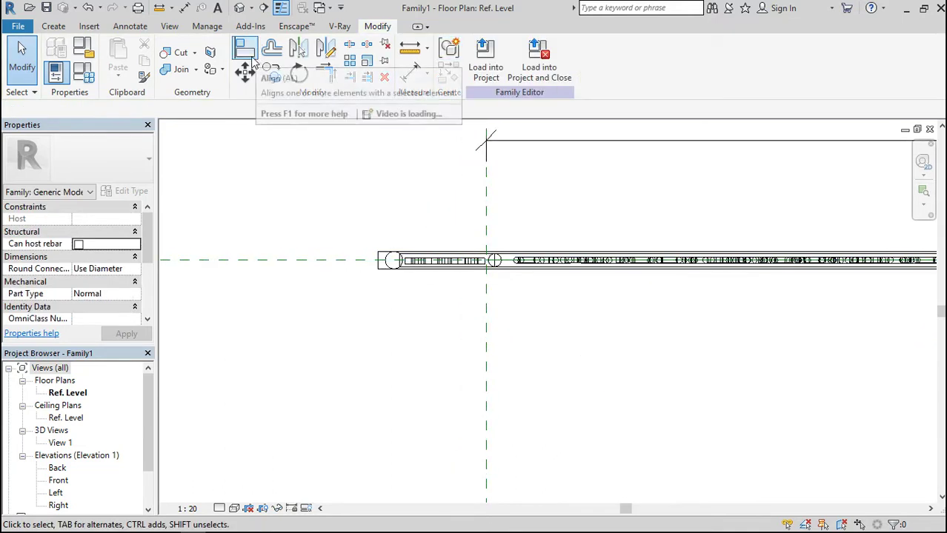
Align the railing's left end to the vertical reference plane and lock it.
click(252, 59)
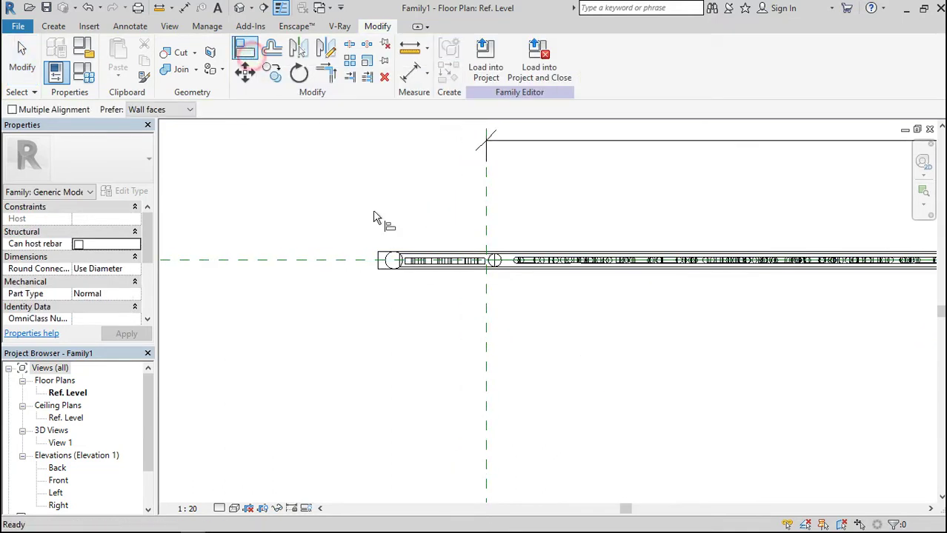
click(382, 265)
click(512, 336)
Align the railing's centre to the horizontal reference plane, lock it, and select the railing.
click(429, 261)
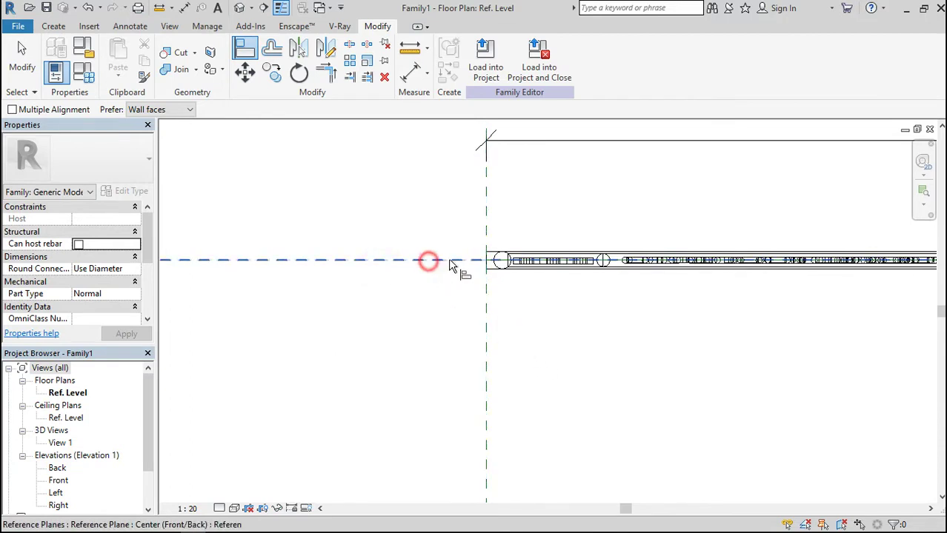
click(526, 263)
click(522, 284)
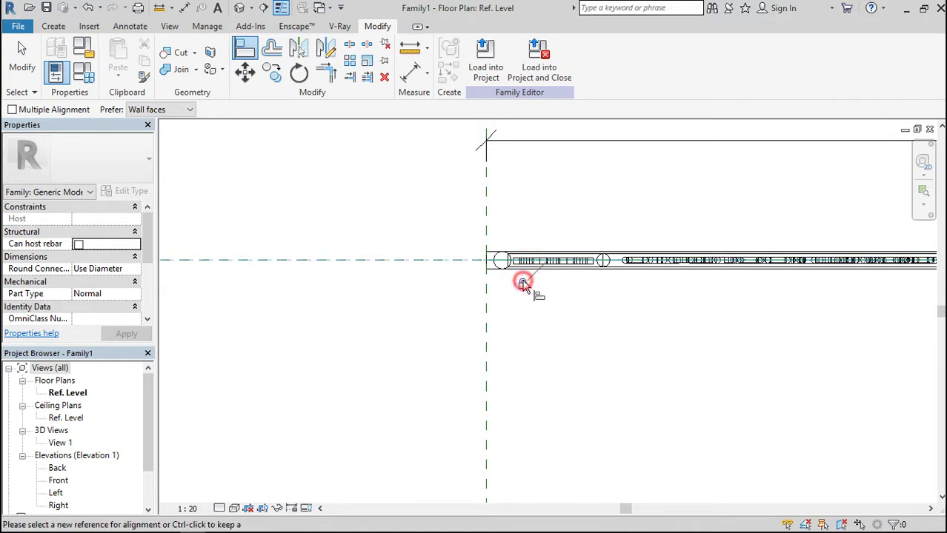
key(Escape)
key(Escape)
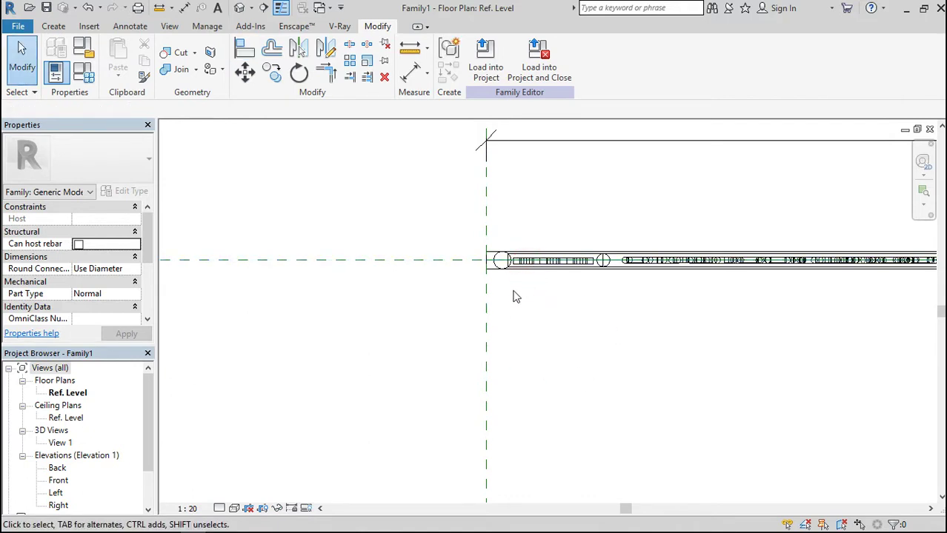
click(498, 268)
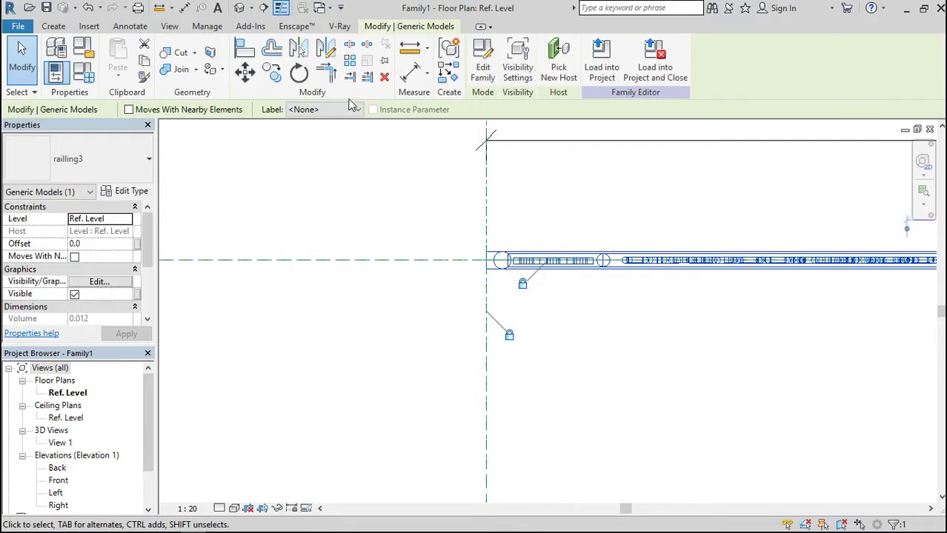
Array the railing with count 2 and Move To Last, from its end to the Right reference plane.
click(350, 60)
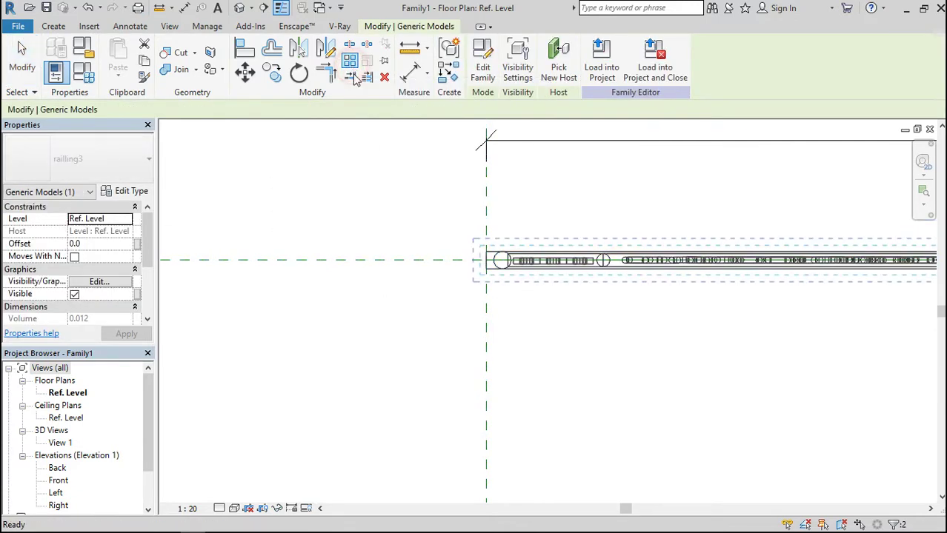
click(551, 109)
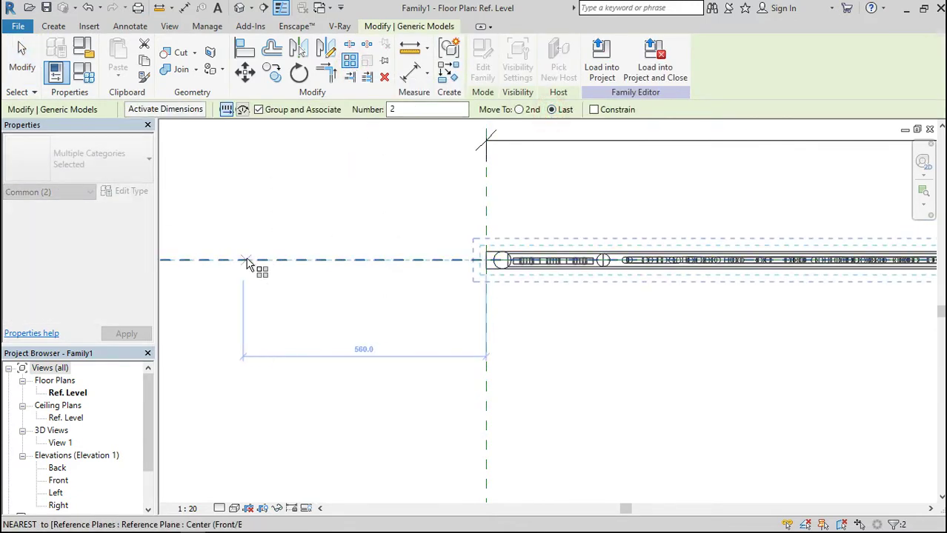
scroll(248, 264, down, 5)
scroll(508, 278, up, 2)
scroll(319, 223, up, 5)
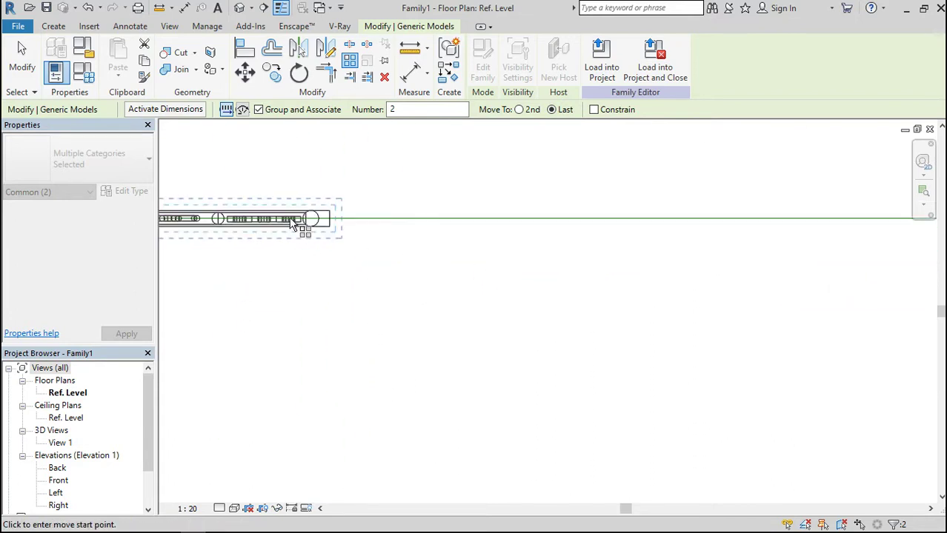
scroll(331, 223, up, 2)
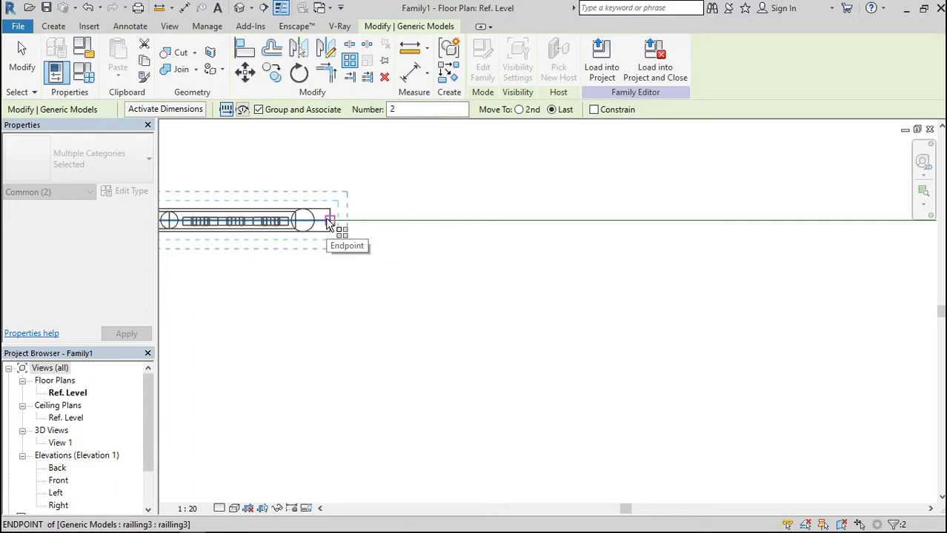
click(331, 223)
scroll(412, 232, down, 3)
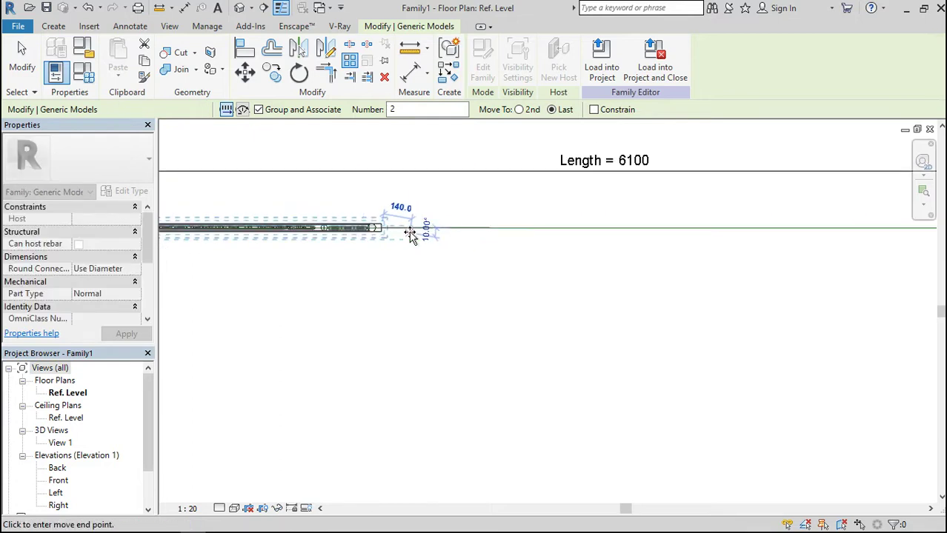
scroll(412, 232, down, 4)
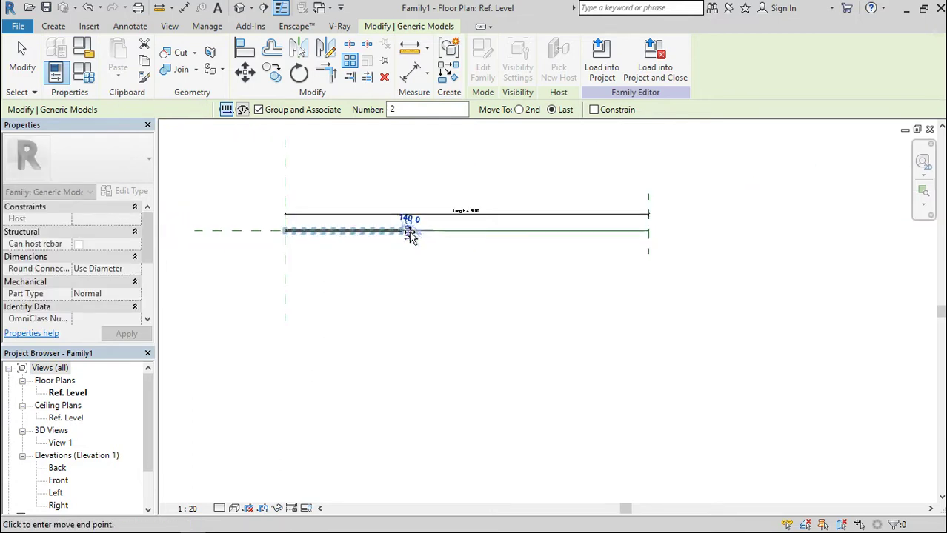
scroll(650, 250, up, 4)
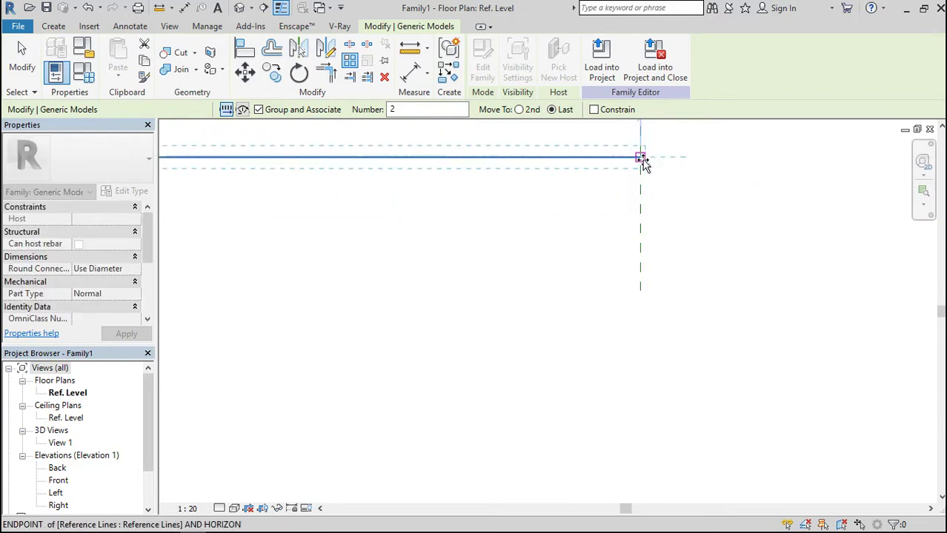
click(642, 158)
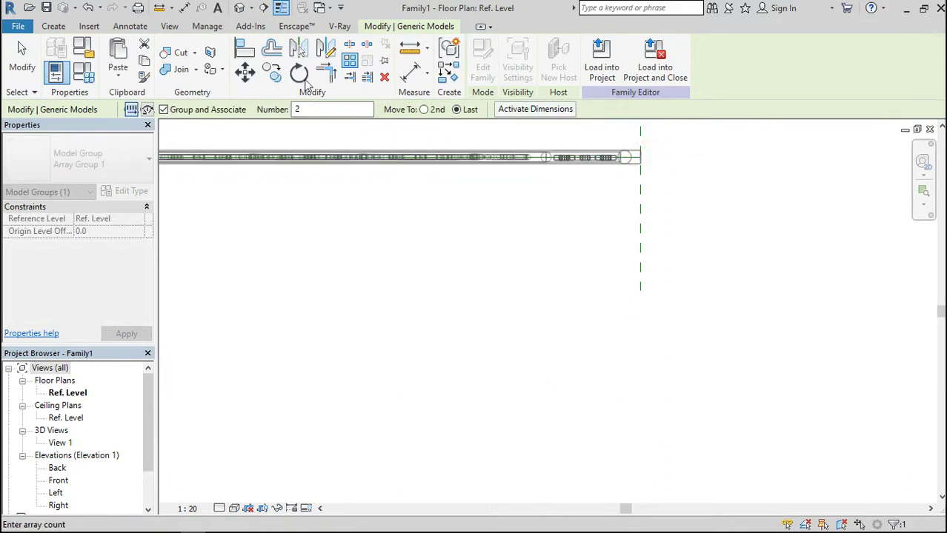
Align the arrayed railing's right end to the Right reference plane and check the 6100 span.
click(246, 53)
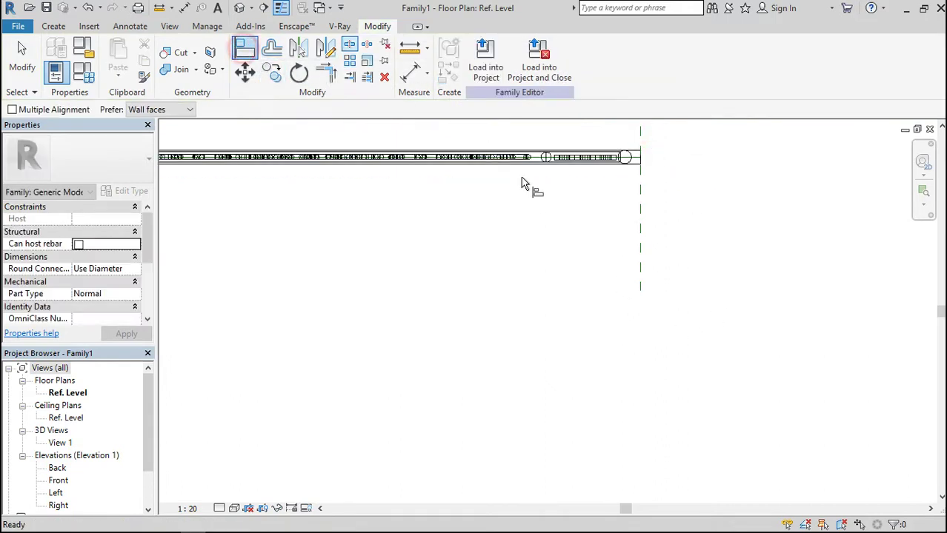
click(640, 182)
click(643, 160)
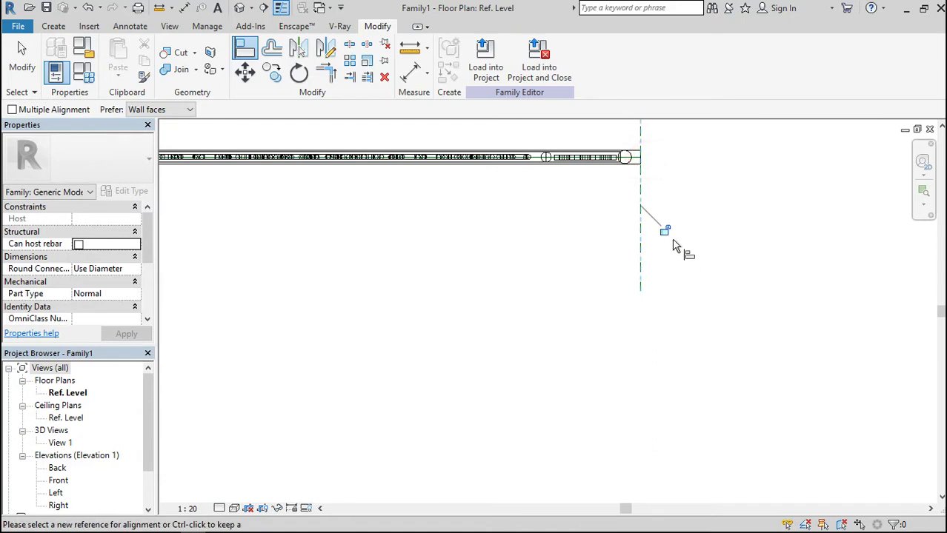
scroll(676, 344, down, 3)
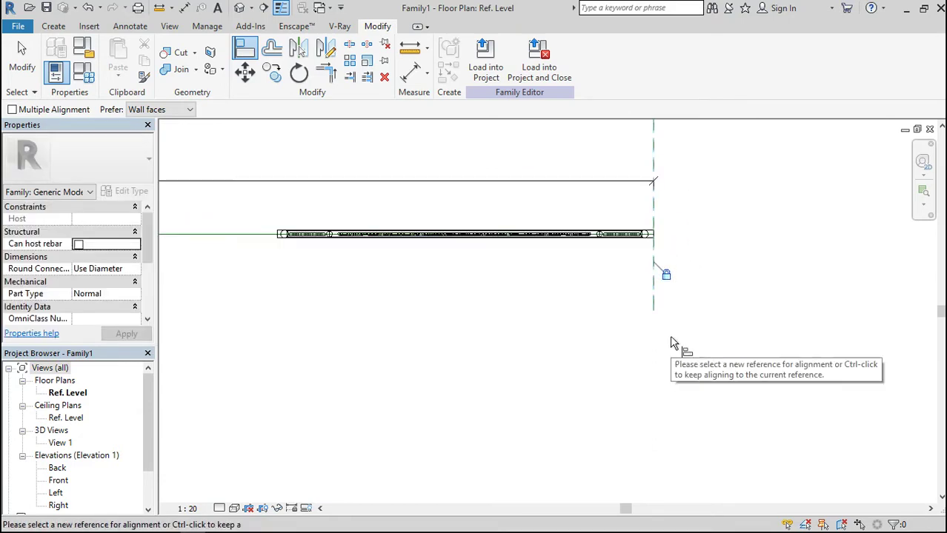
scroll(662, 275, up, 5)
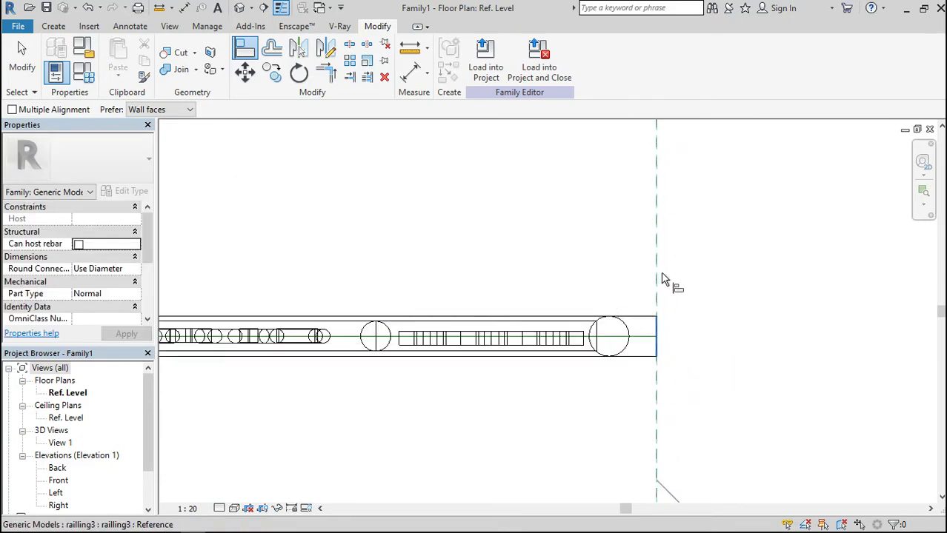
scroll(607, 335, down, 4)
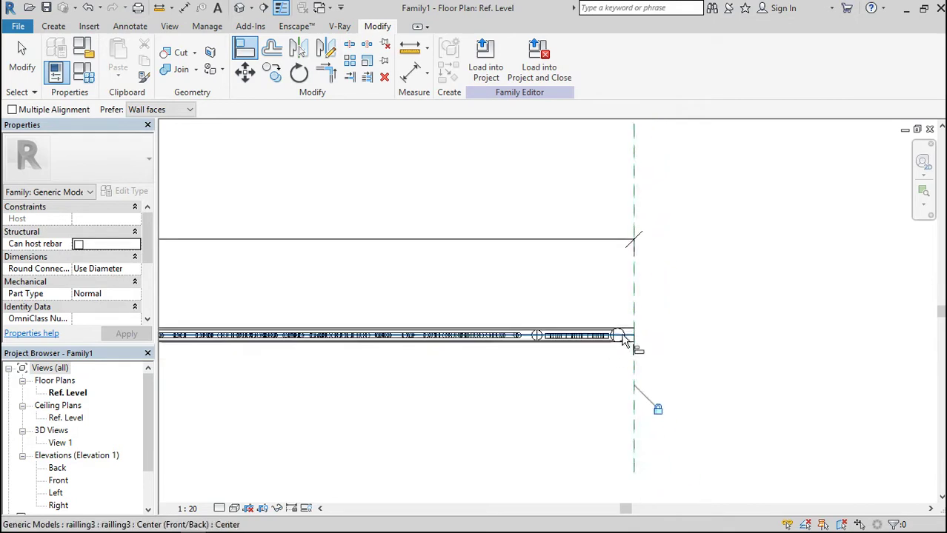
key(Escape)
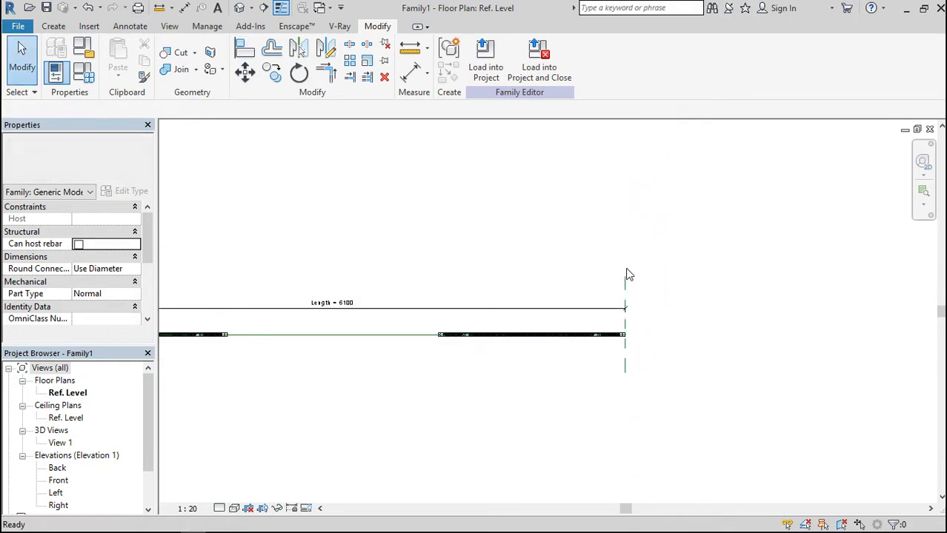
scroll(648, 265, down, 2)
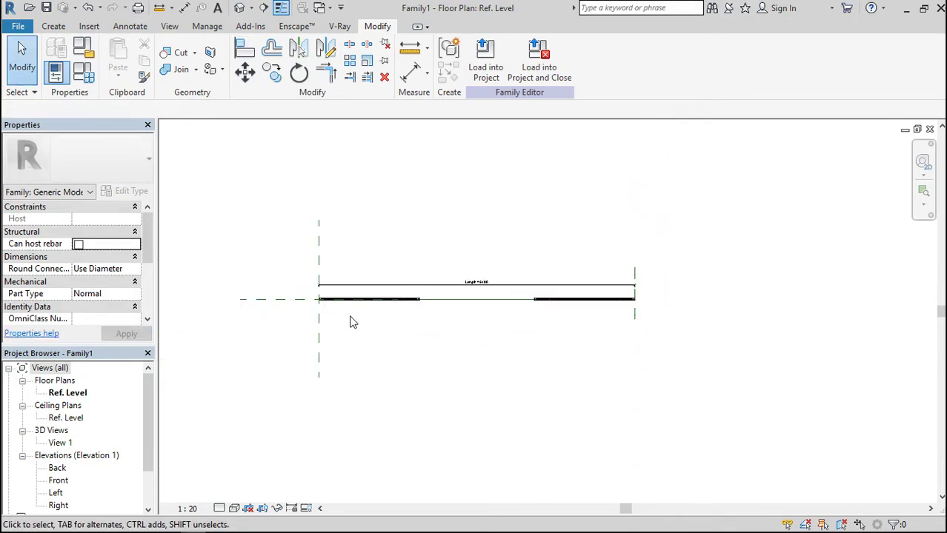
scroll(459, 324, up, 5)
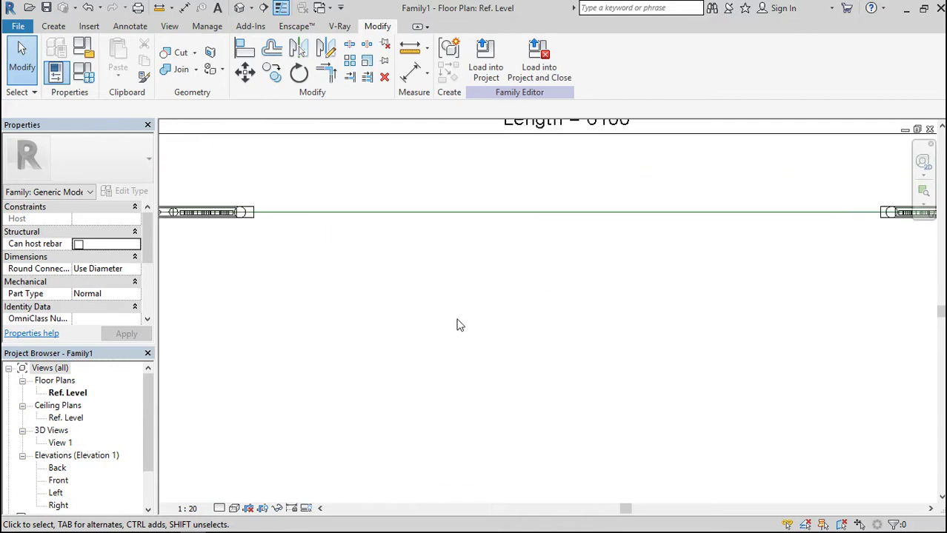
click(272, 229)
click(865, 231)
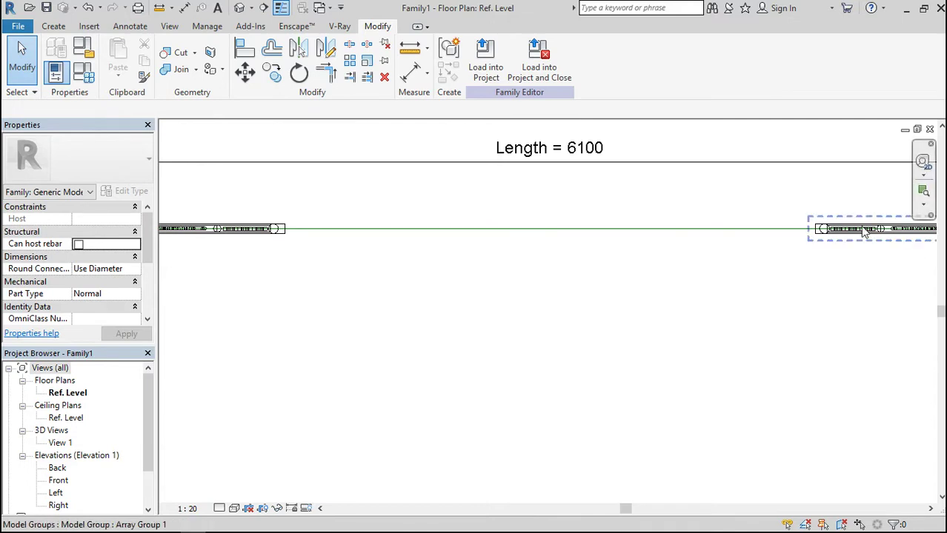
click(387, 234)
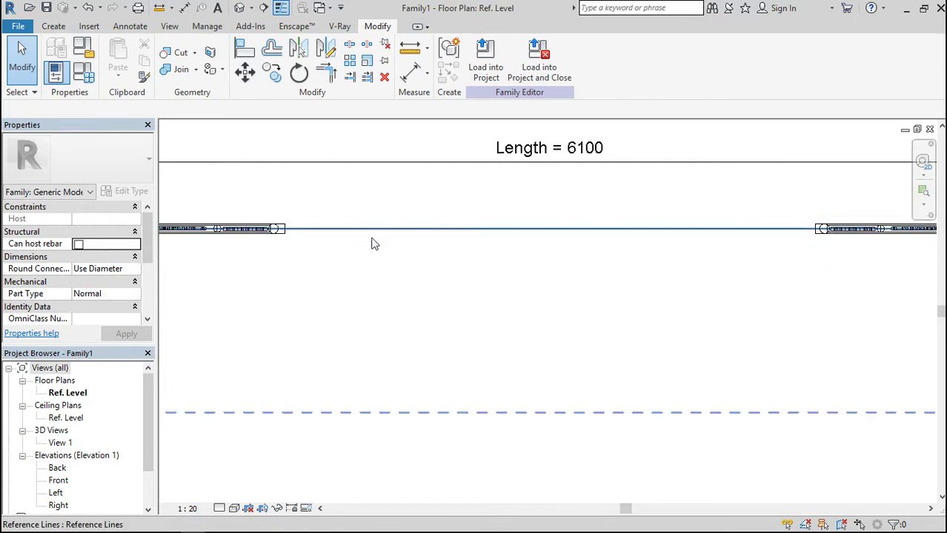
scroll(404, 272, down, 3)
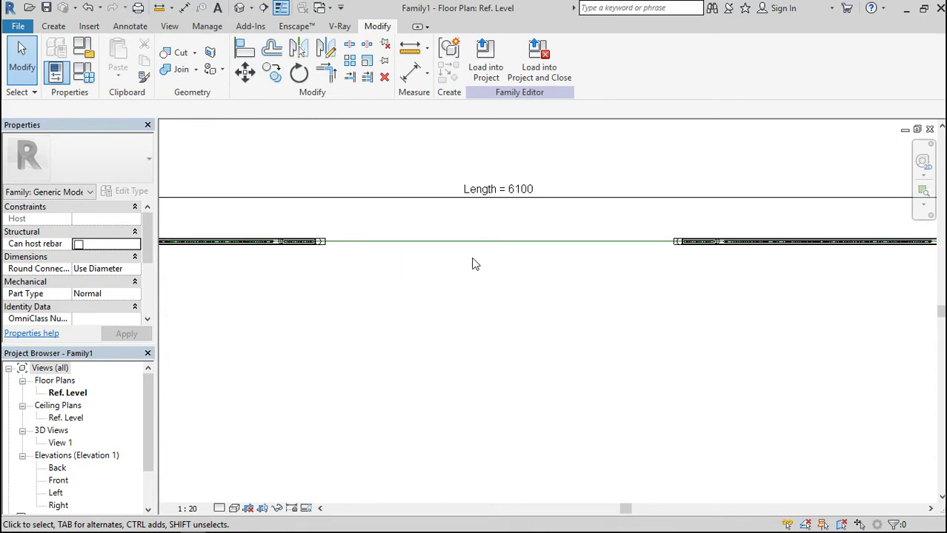
scroll(538, 224, down, 2)
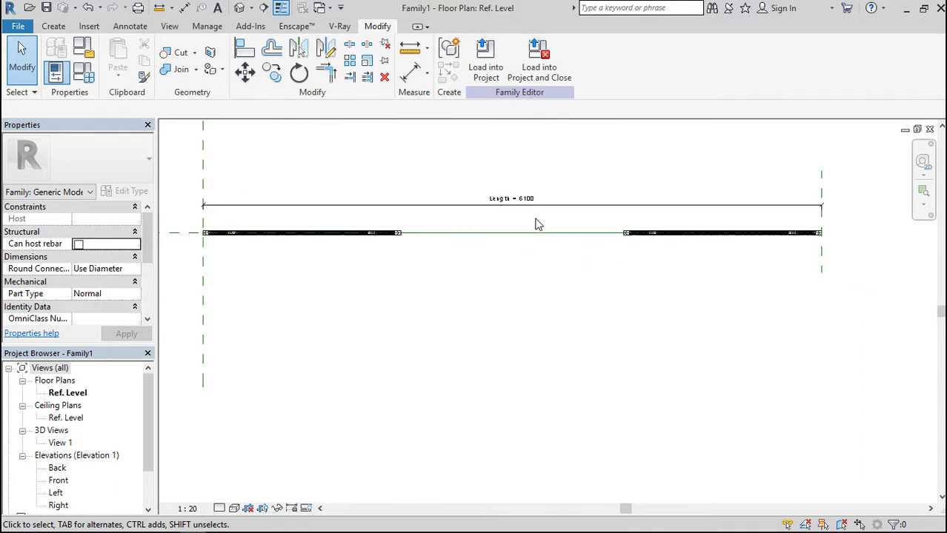
click(380, 237)
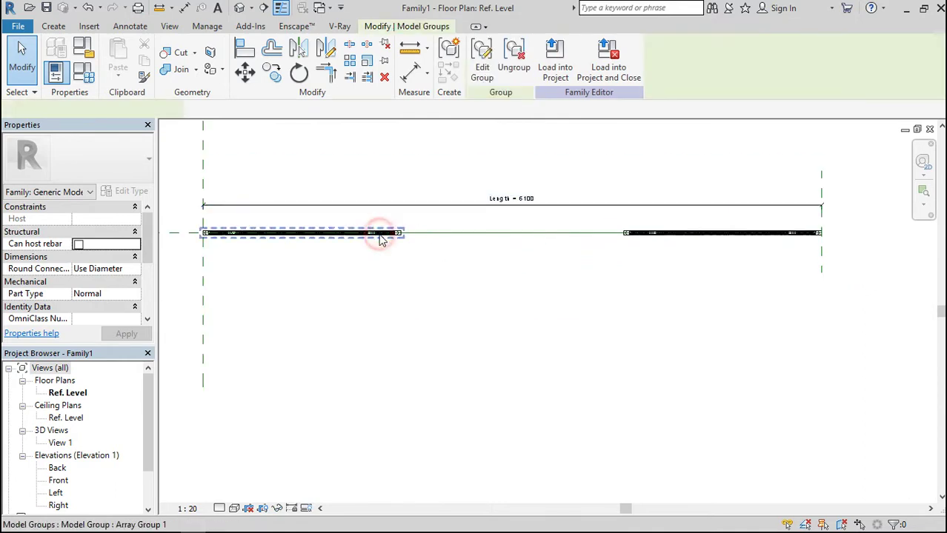
Label the array count with a new instance parameter named A.
click(404, 199)
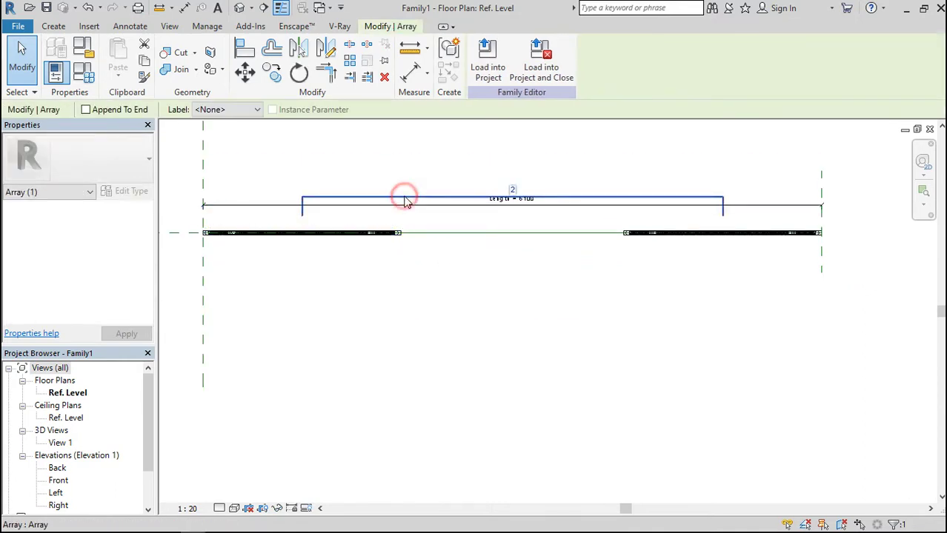
click(255, 110)
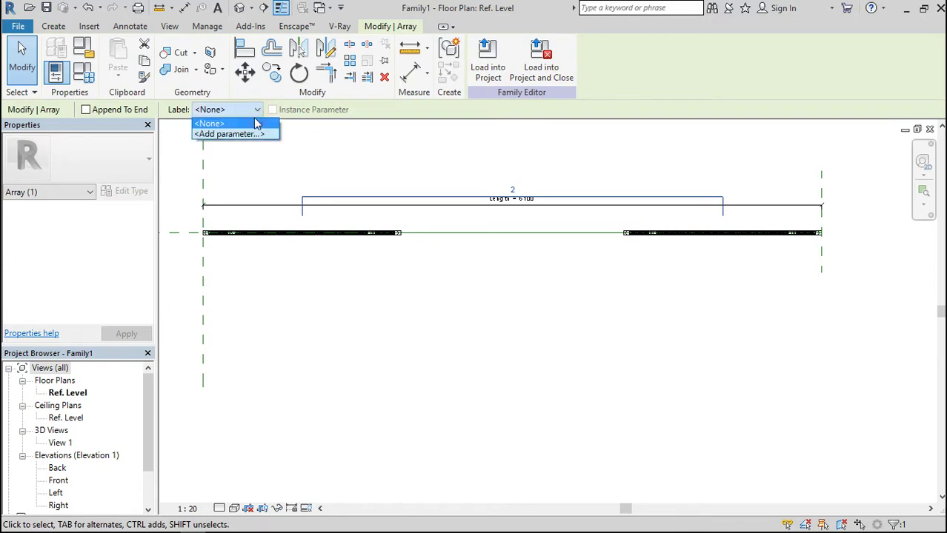
click(255, 125)
click(255, 111)
click(256, 133)
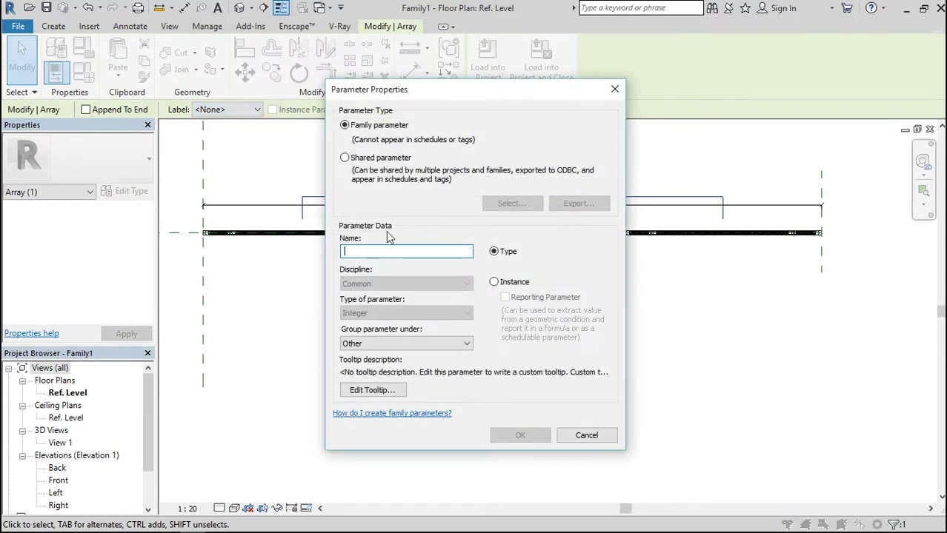
text(A)
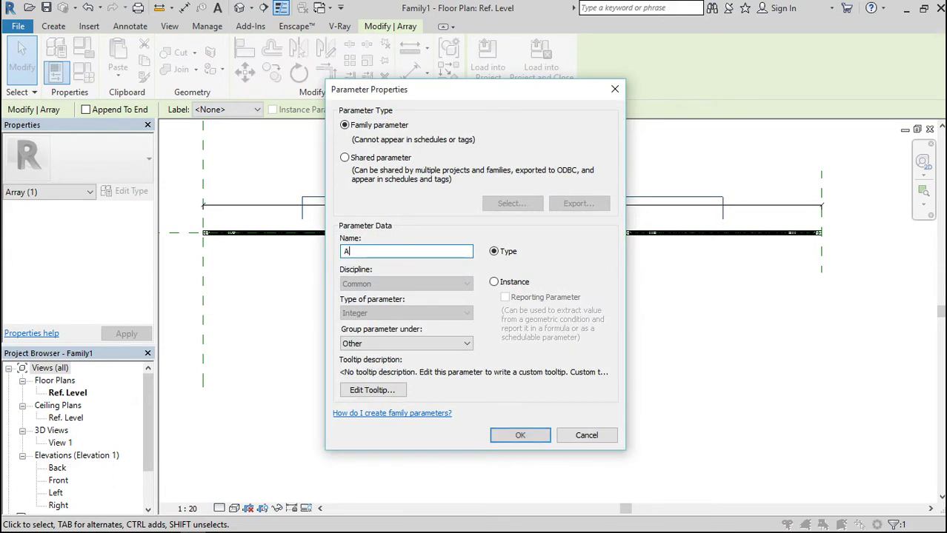
click(493, 282)
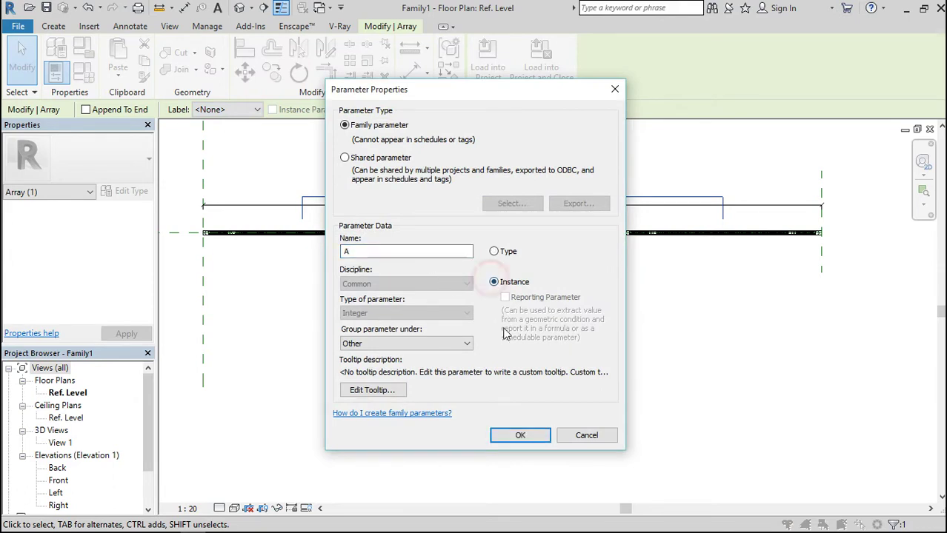
click(511, 435)
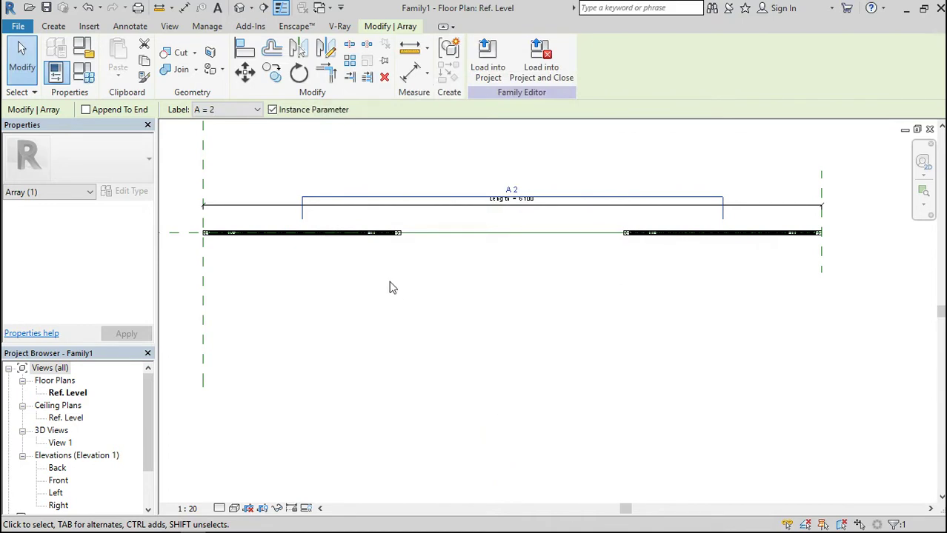
click(366, 278)
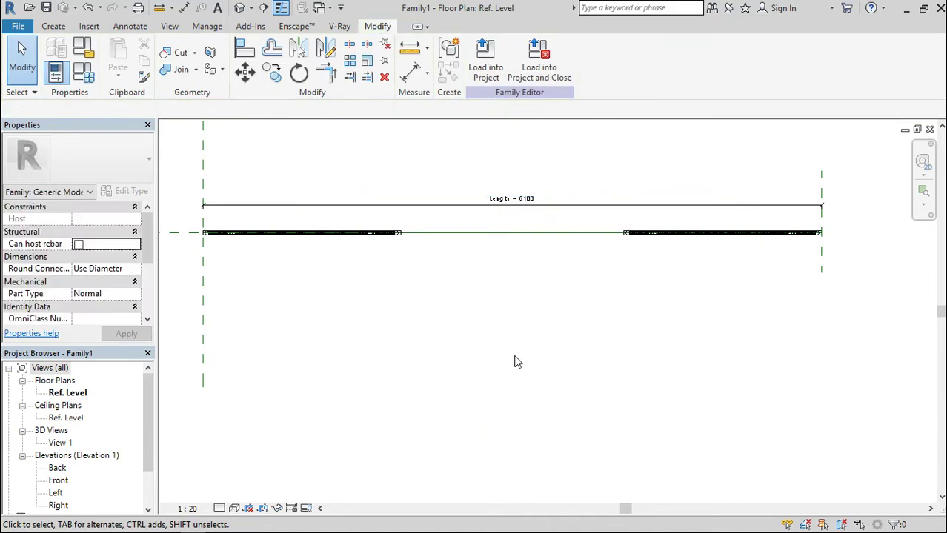
Review the parameters in Family Types and close it without changes.
scroll(514, 359, down, 1)
scroll(517, 362, down, 2)
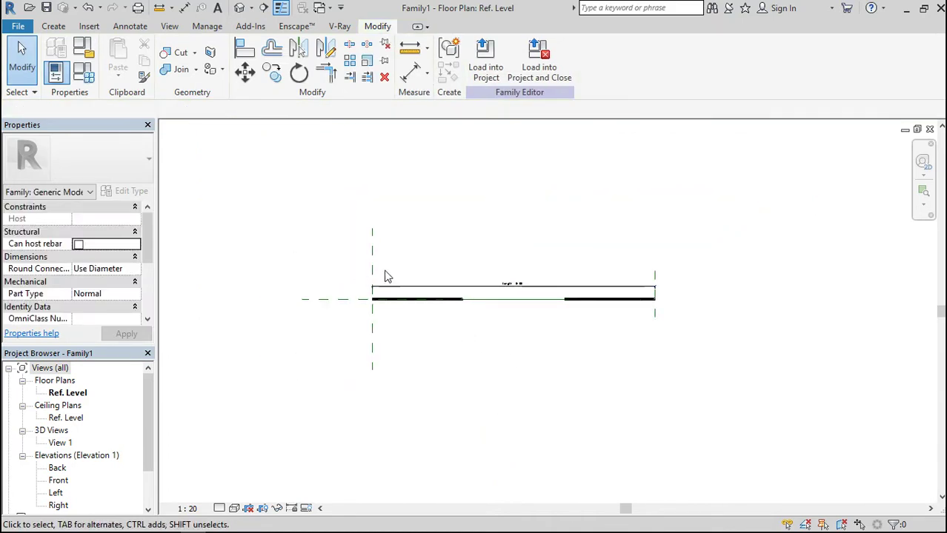
scroll(507, 287, up, 4)
scroll(507, 289, down, 2)
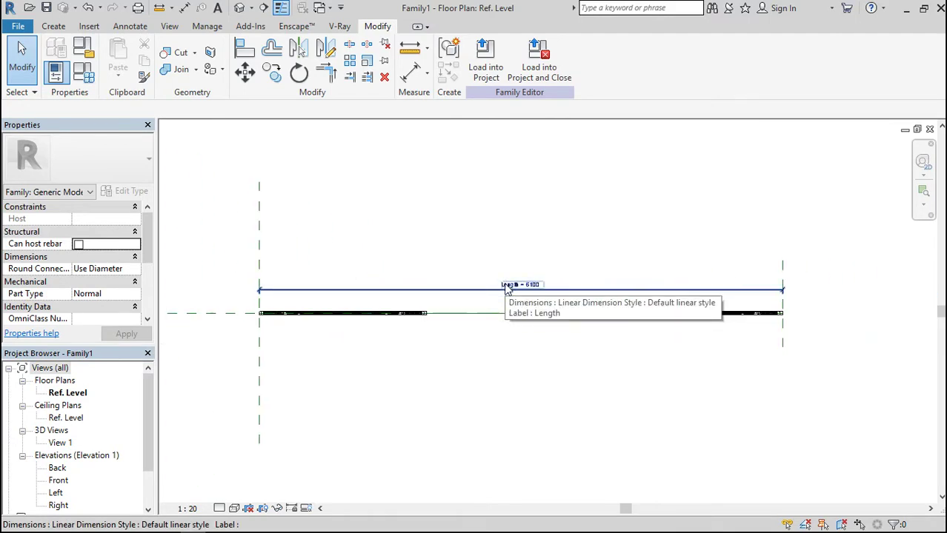
click(84, 74)
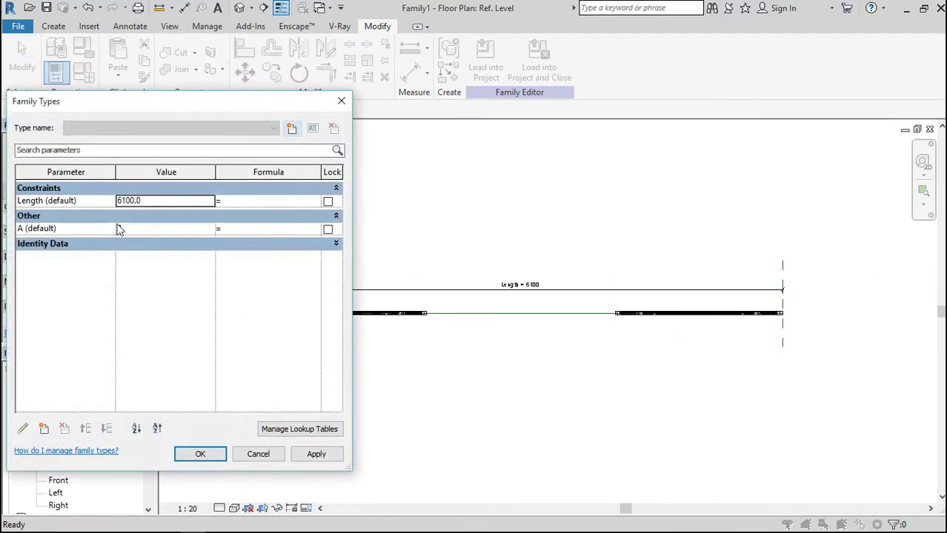
click(43, 429)
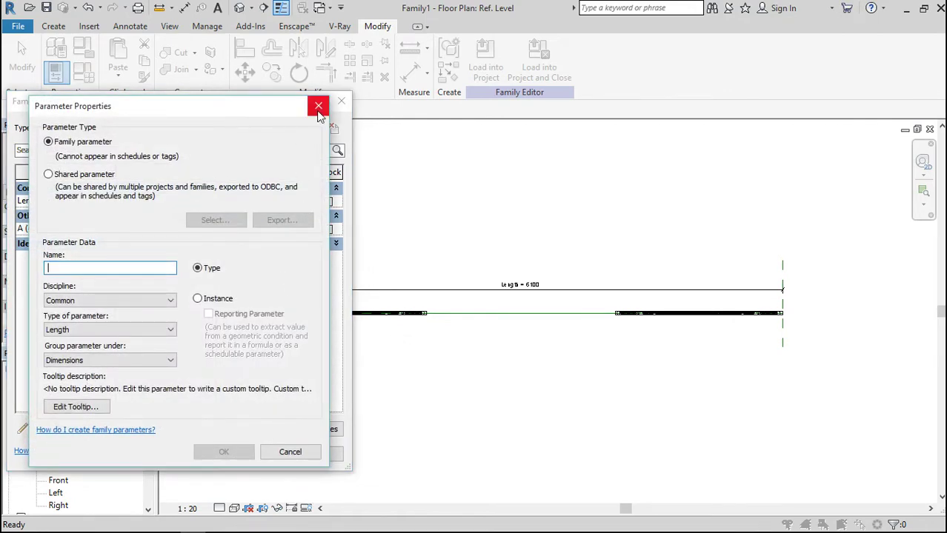
click(317, 105)
click(252, 455)
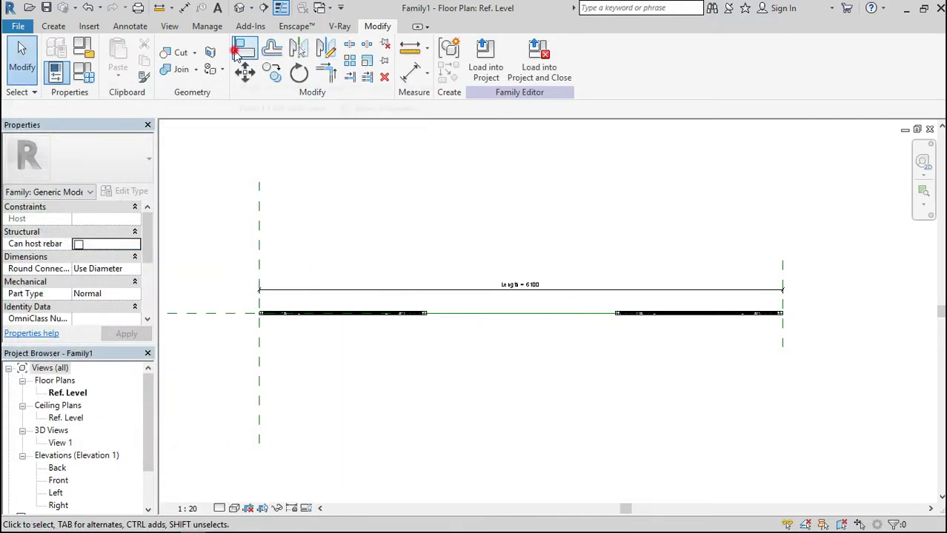
click(244, 49)
scroll(274, 327, up, 5)
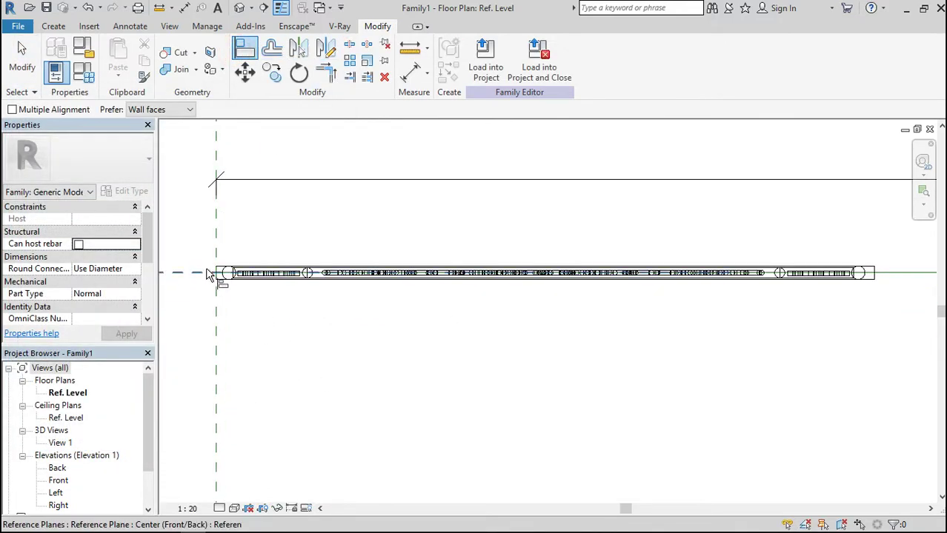
scroll(218, 274, up, 4)
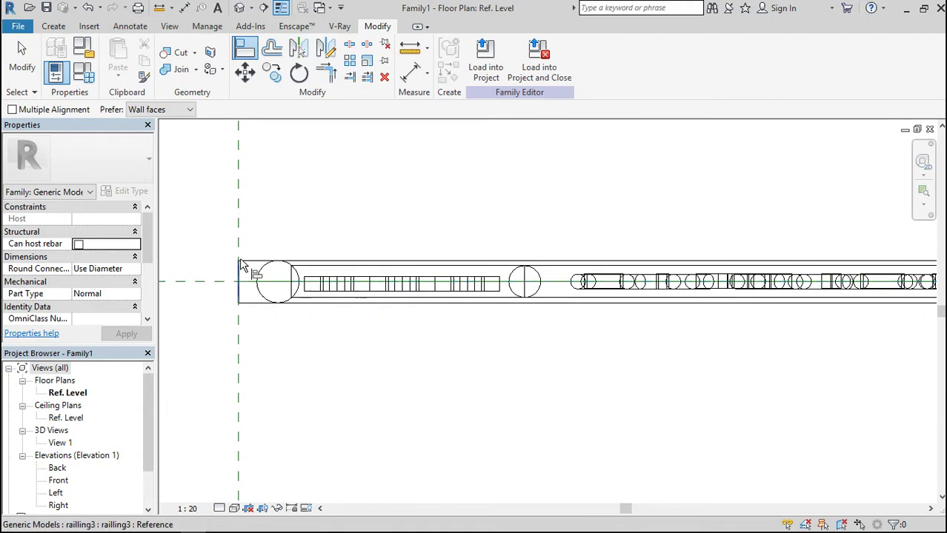
click(240, 260)
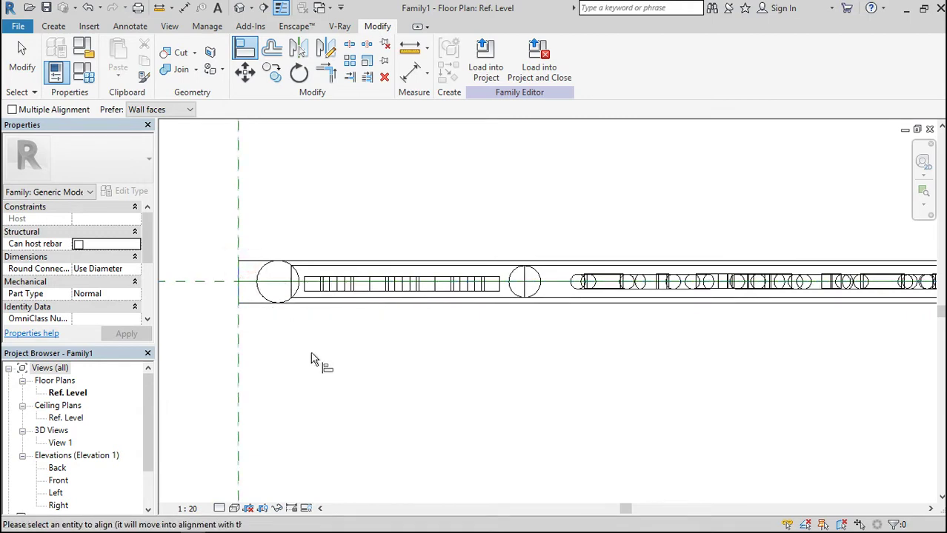
click(409, 50)
click(238, 264)
scroll(338, 380, down, 3)
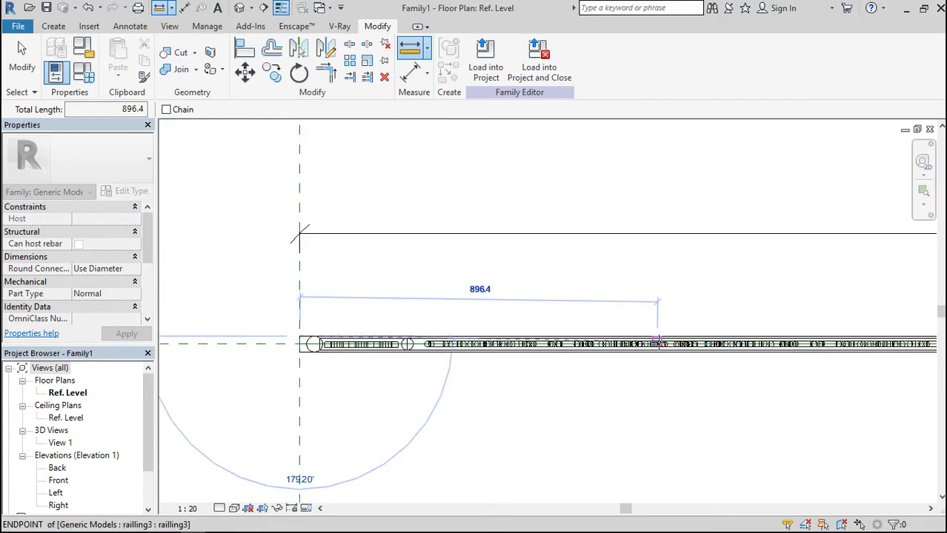
scroll(609, 339, down, 2)
scroll(571, 347, down, 2)
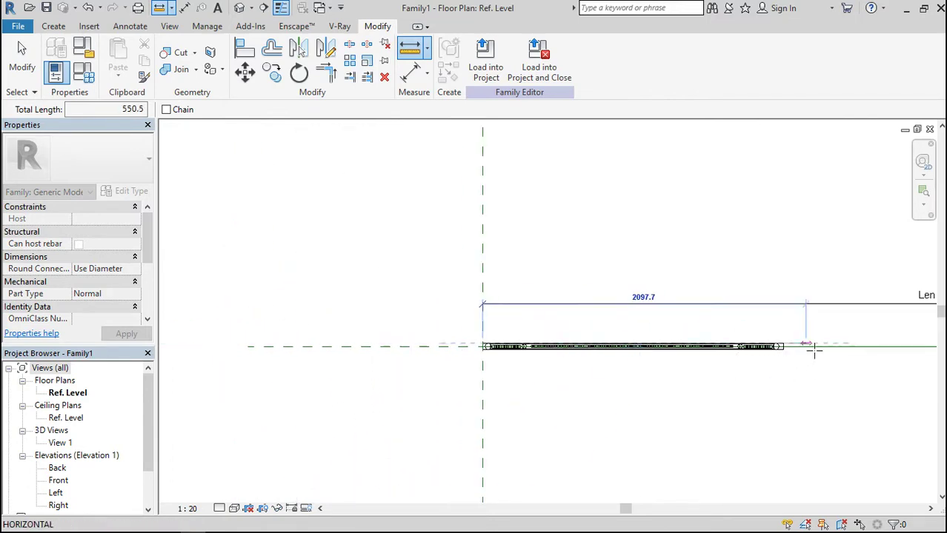
scroll(812, 344, up, 3)
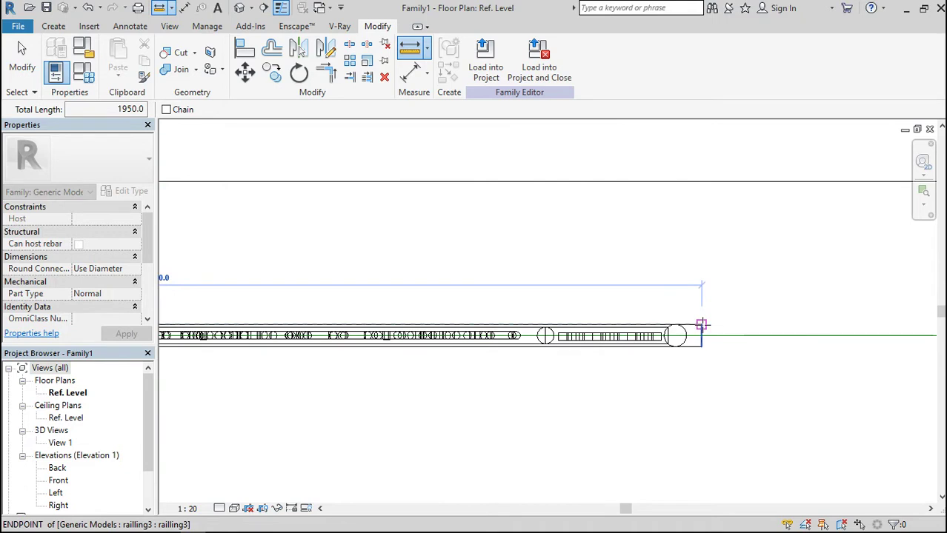
click(702, 325)
scroll(856, 299, down, 2)
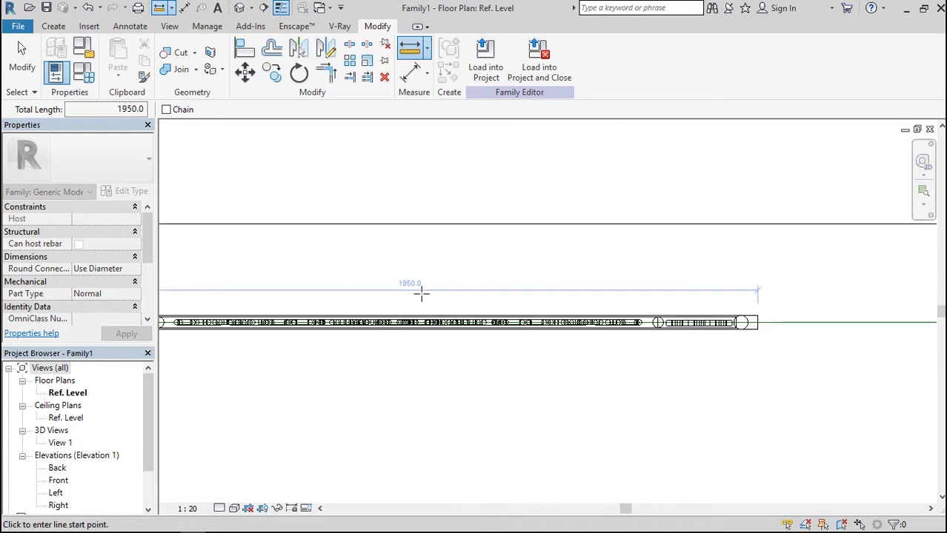
scroll(421, 294, up, 3)
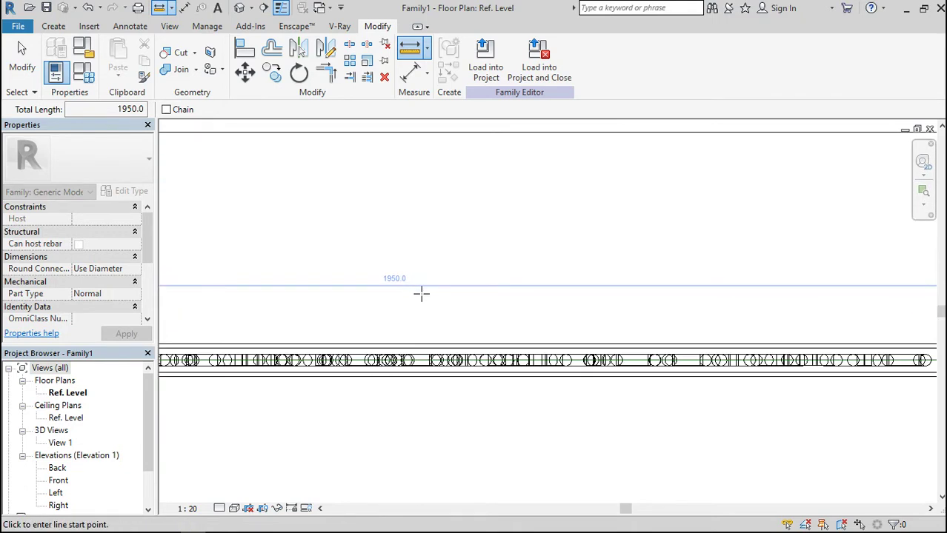
key(Escape)
key(Escape)
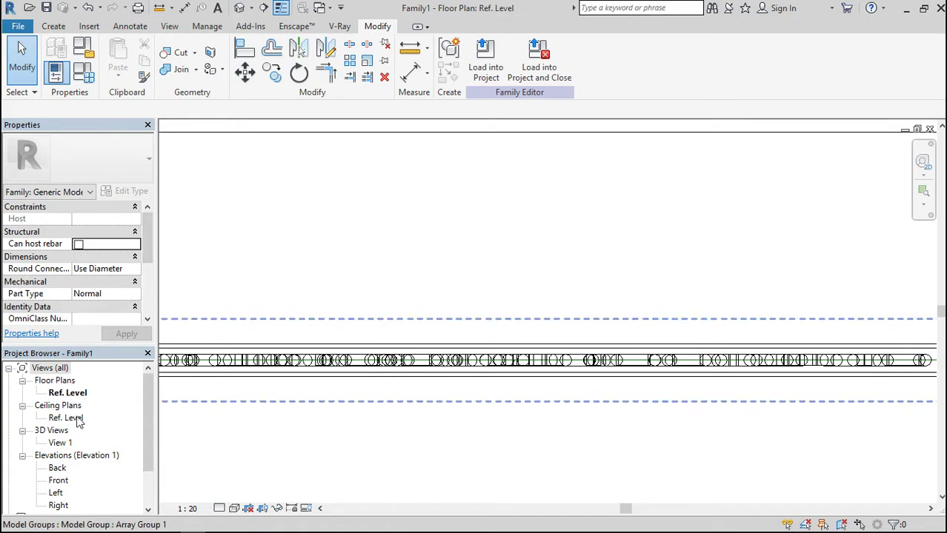
Add a new instance parameter named L in Family Types.
click(84, 72)
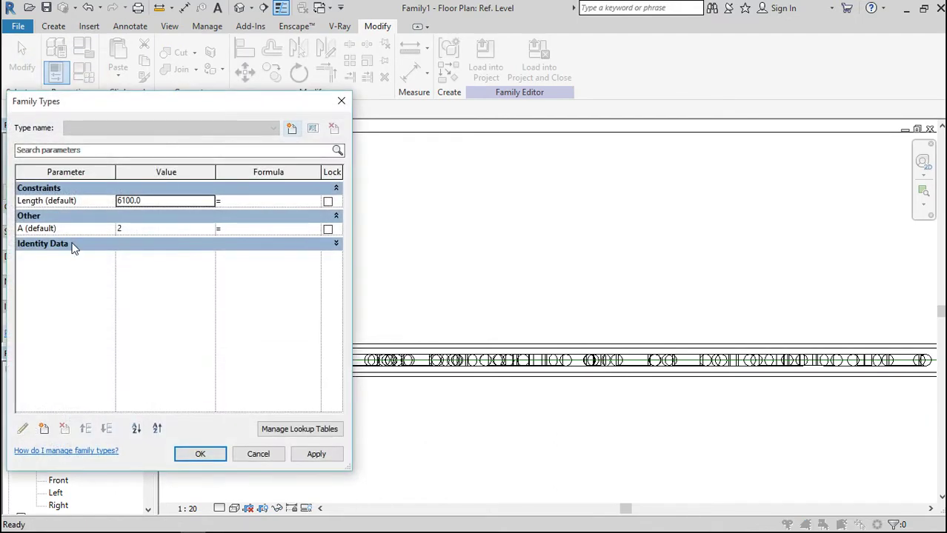
click(44, 428)
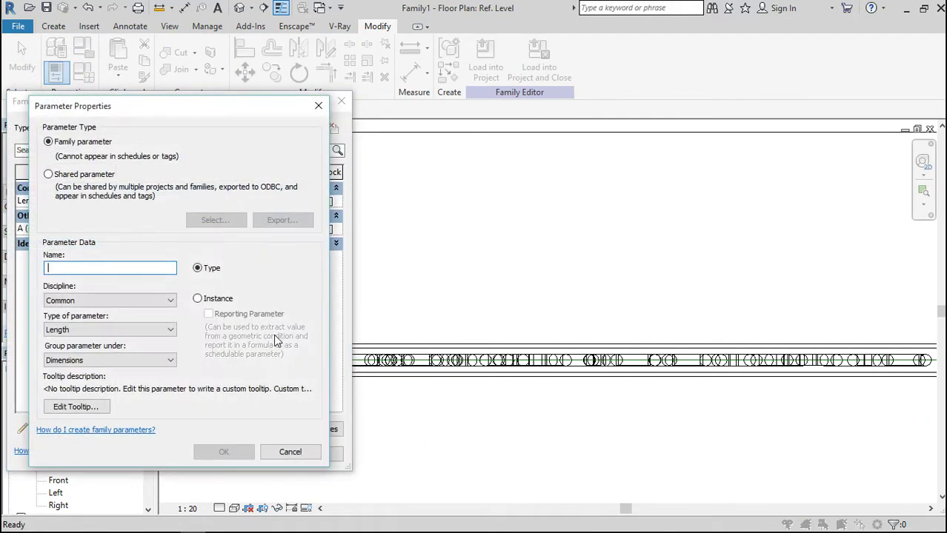
text(L)
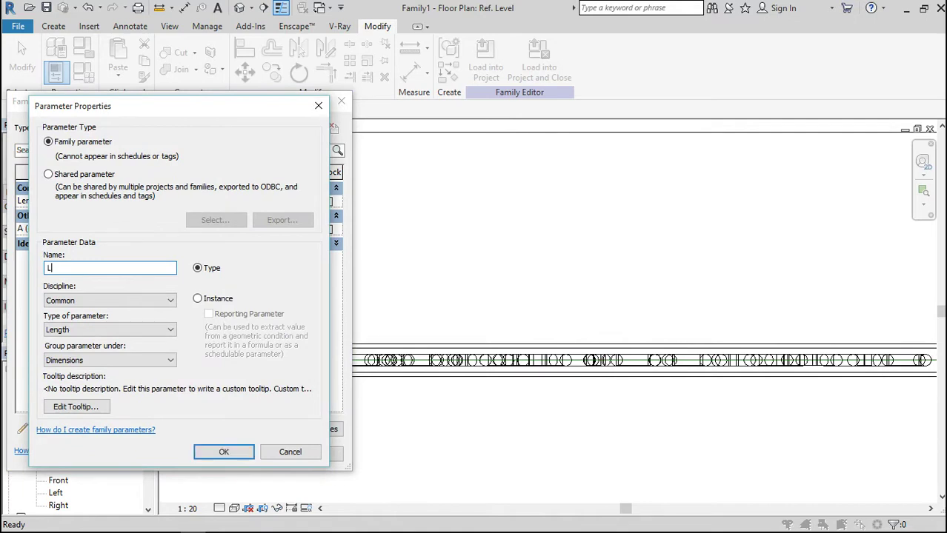
click(198, 299)
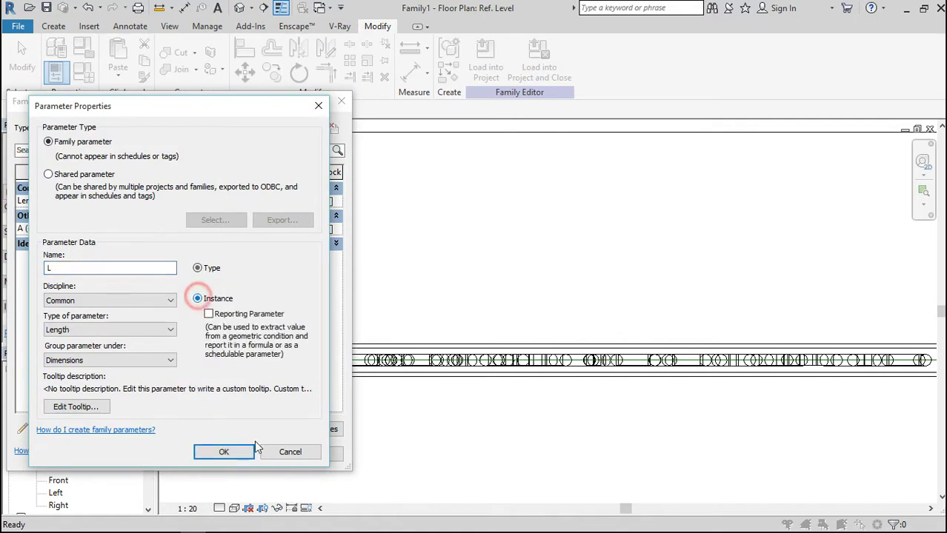
click(236, 452)
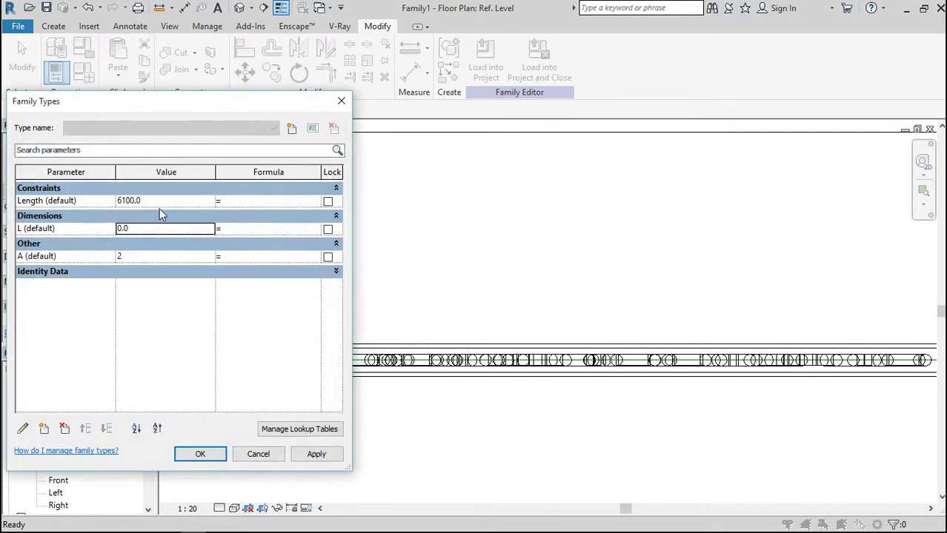
Set L to 1900, edit the formula for A, and apply the values to the array.
click(145, 227)
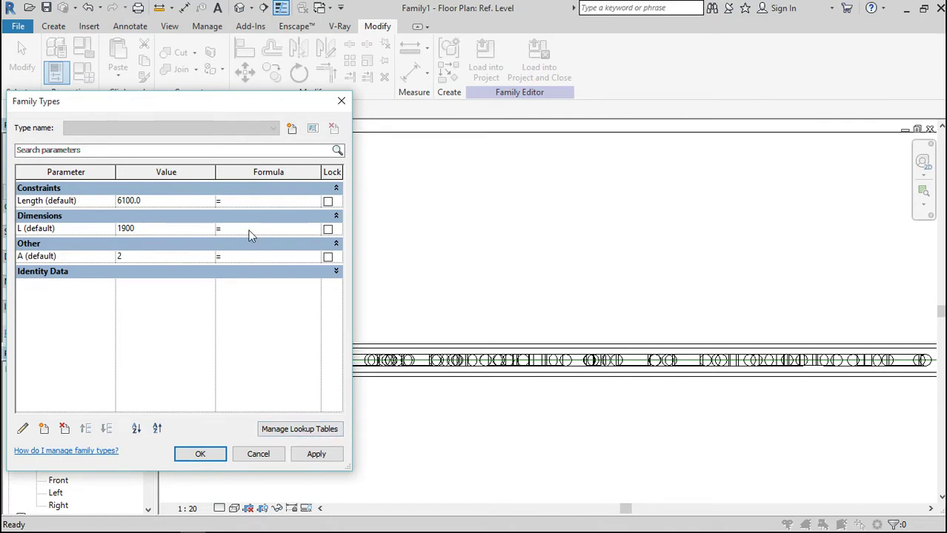
click(257, 257)
click(248, 256)
click(247, 256)
click(202, 455)
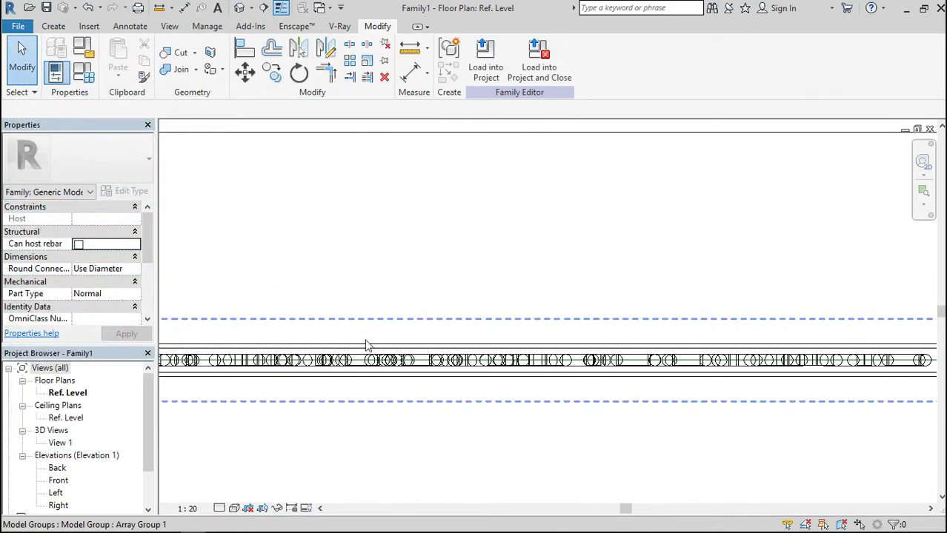
scroll(397, 268, down, 5)
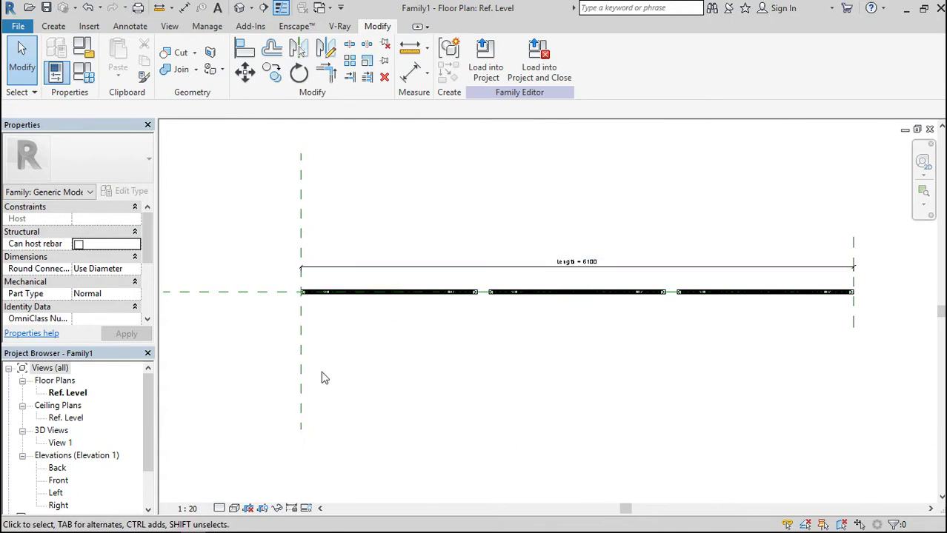
scroll(288, 347, down, 1)
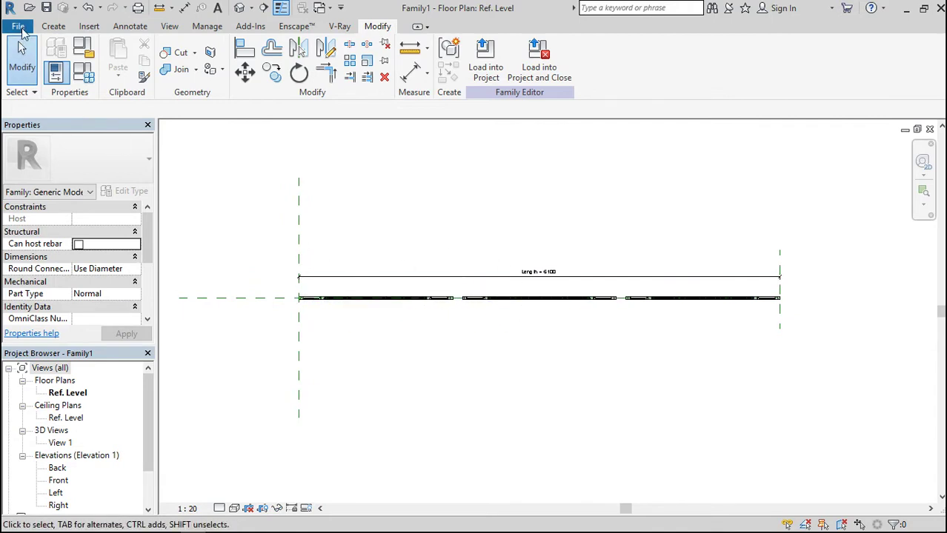
Save the railing family under the file name 'railling 4'.
key(ctrl+s)
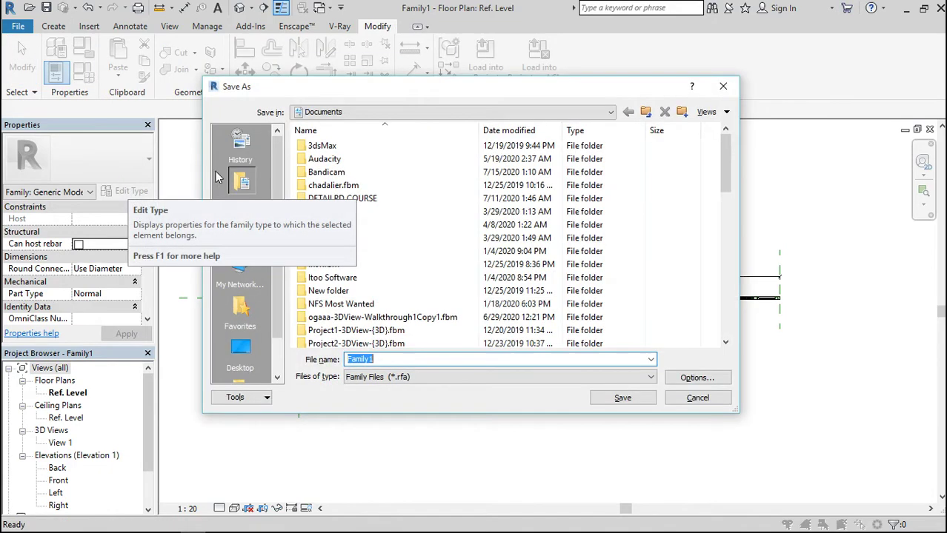
scroll(429, 286, down, 14)
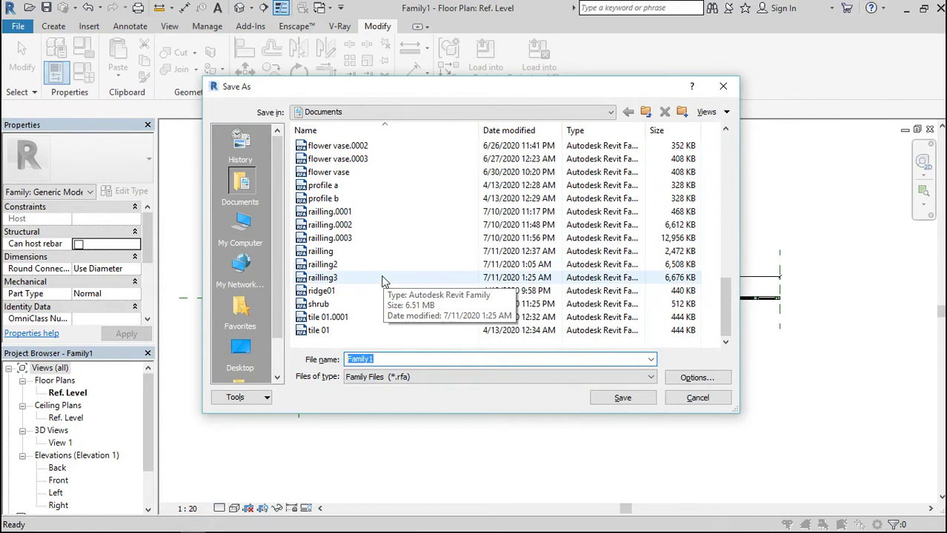
click(355, 277)
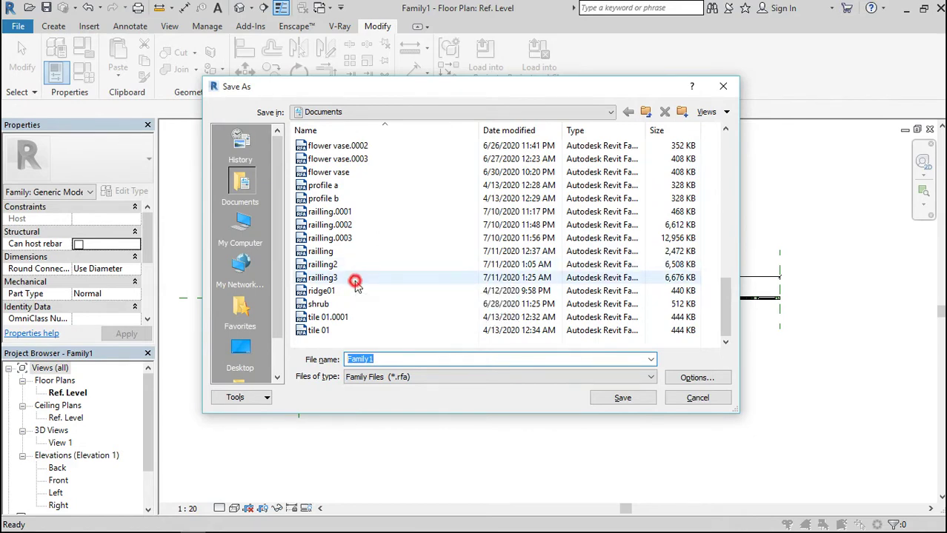
click(398, 359)
double_click(398, 360)
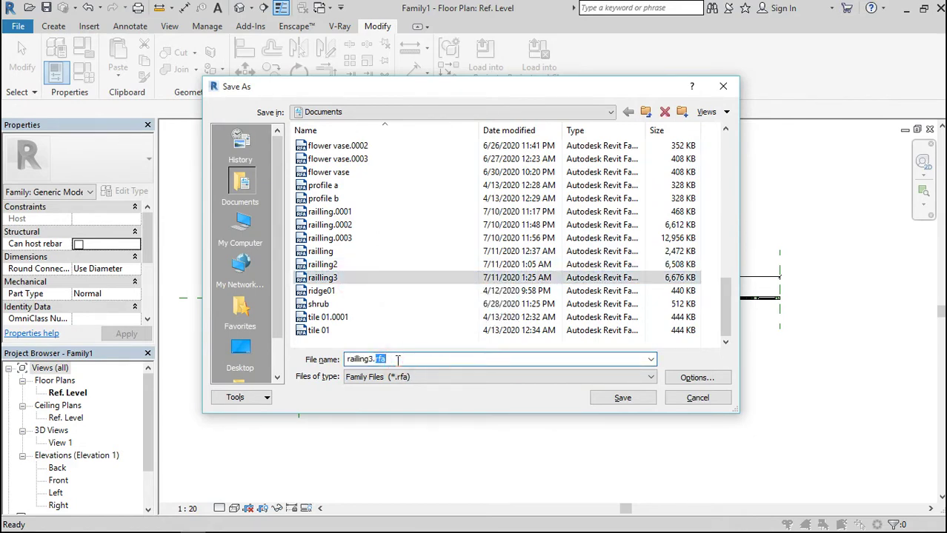
key(BackSpace)
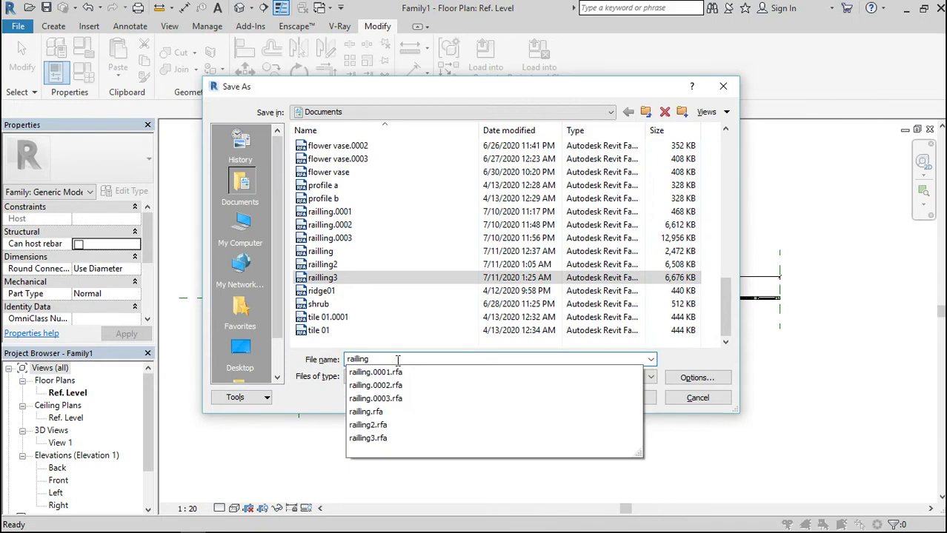
text(4)
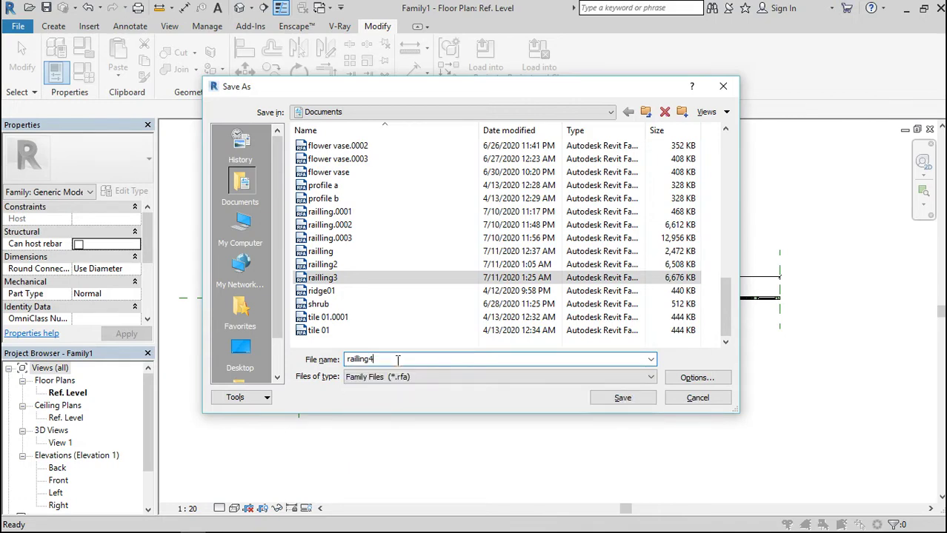
key(BackSpace)
text(4)
key(Return)
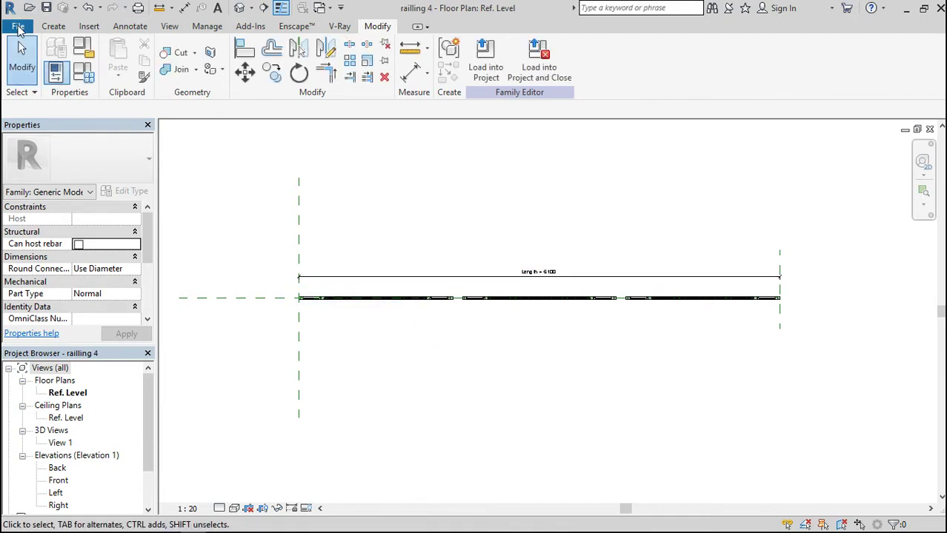
Create a new project from the Architectural Template.
click(18, 27)
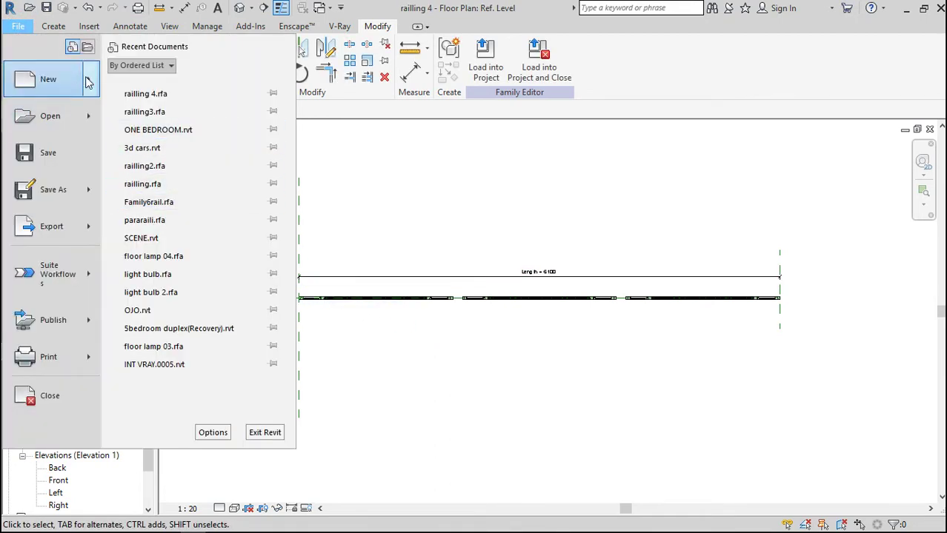
mouse_move(87, 82)
click(138, 80)
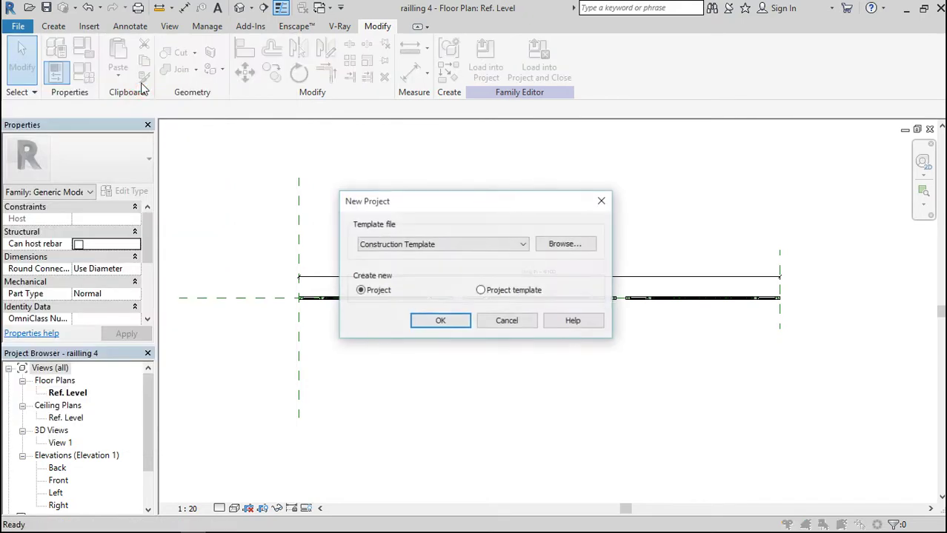
click(396, 245)
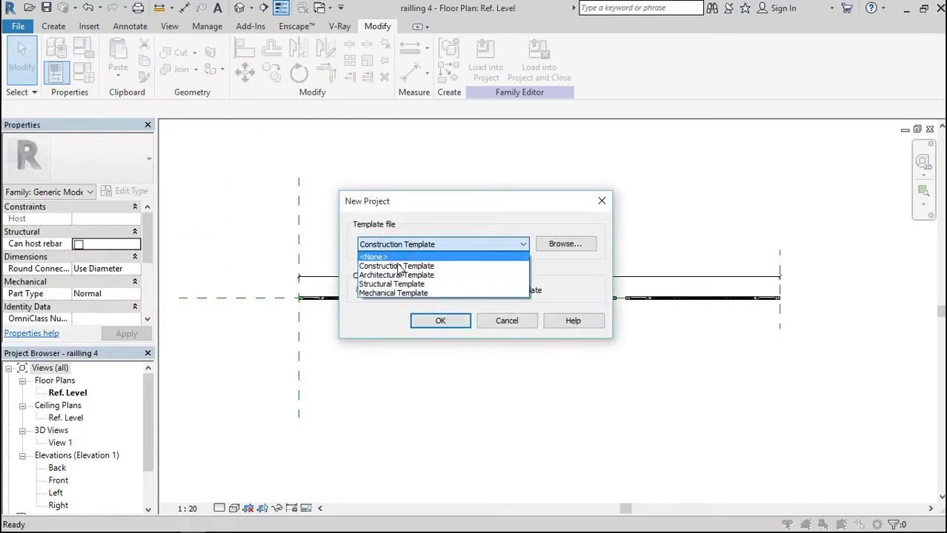
click(395, 275)
click(425, 326)
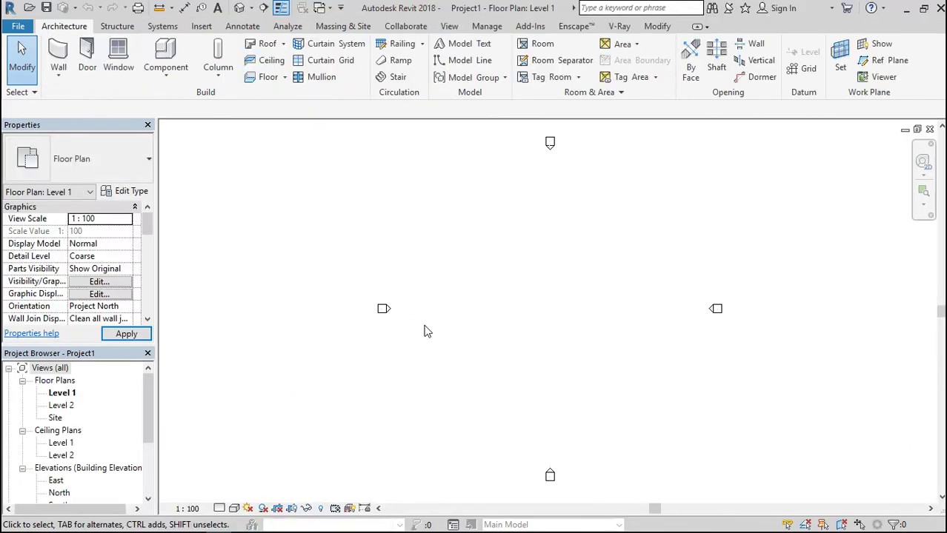
Load the railling 4 family into Project1, then cancel its placement to return to Level 1.
click(330, 11)
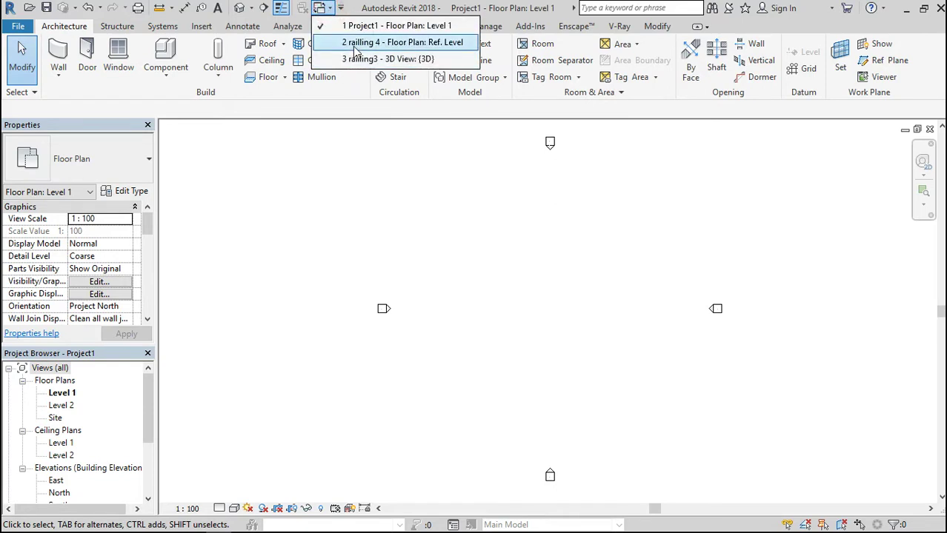
click(355, 45)
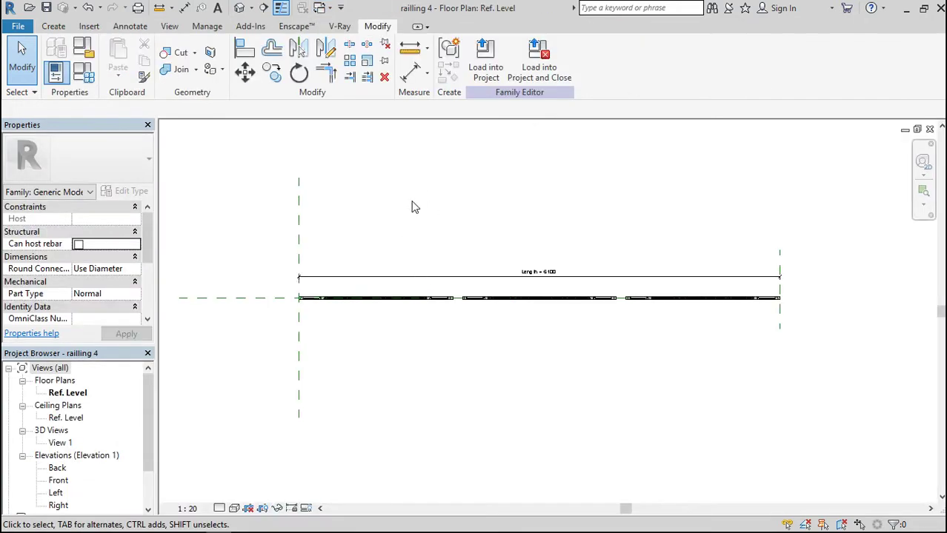
click(485, 72)
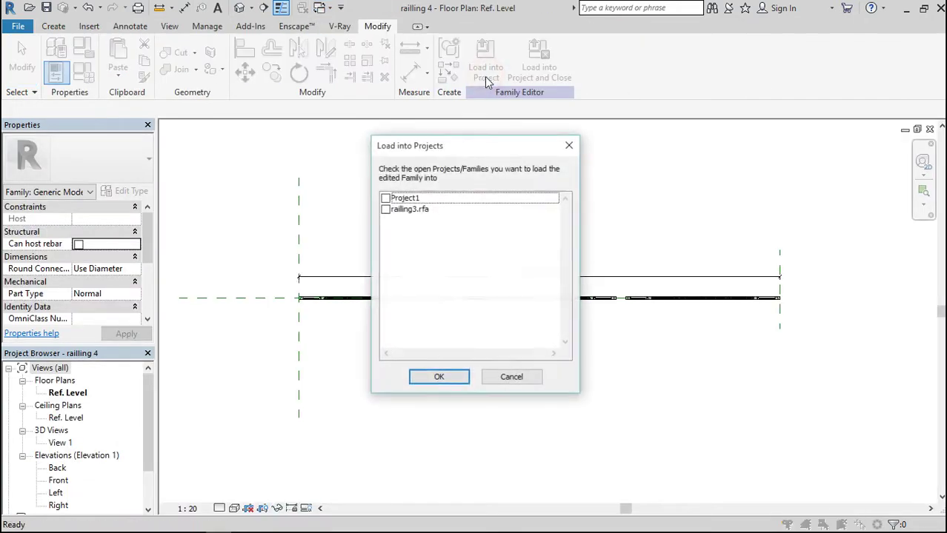
click(386, 199)
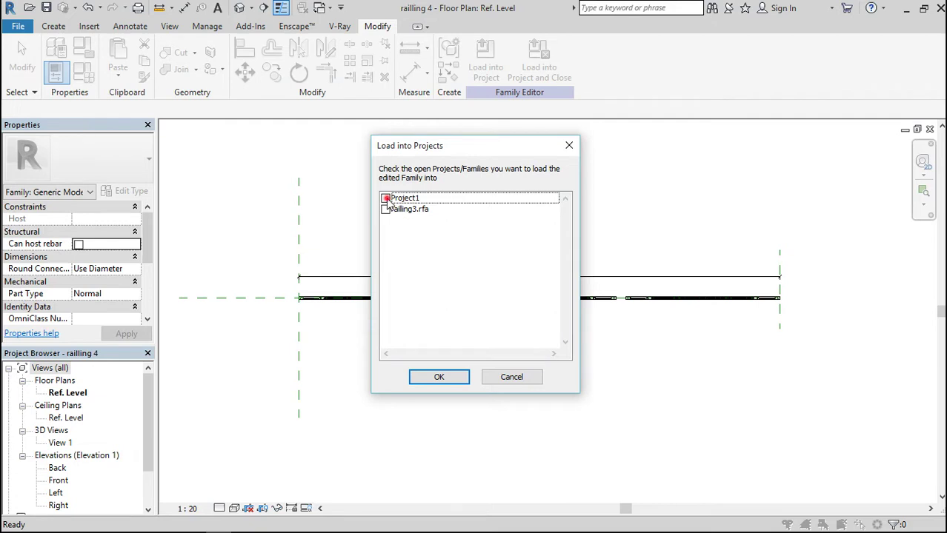
click(430, 379)
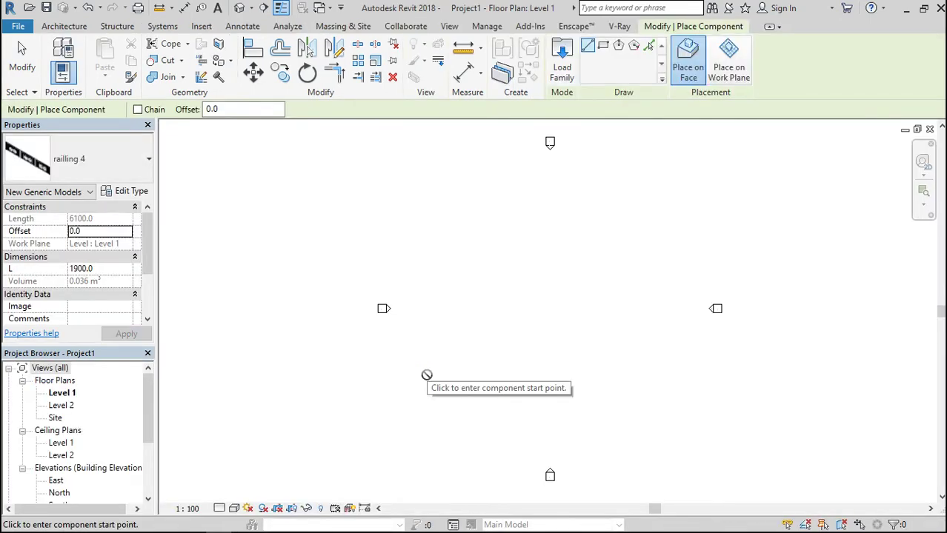
key(Escape)
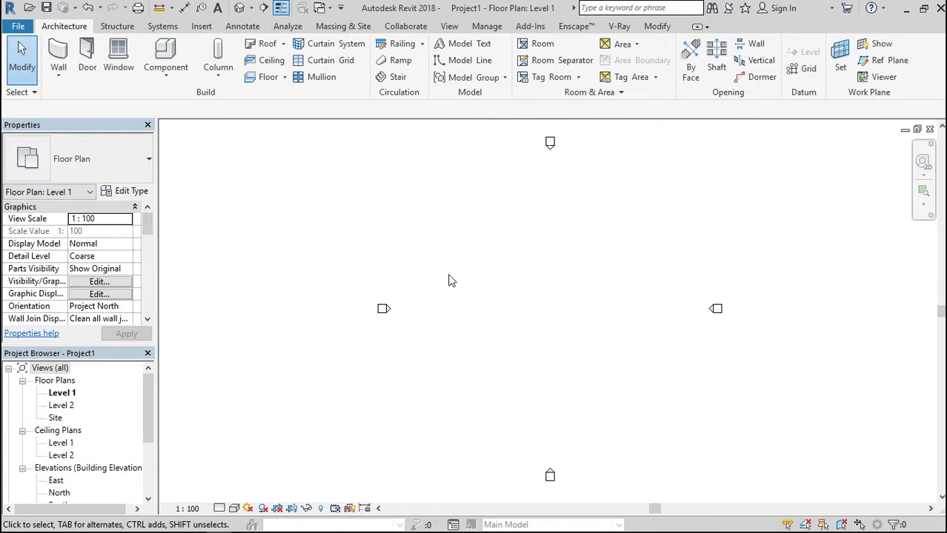
Sketch an 8000 x 11000 rectangular floor boundary on Level 1 and finish the slab.
click(271, 78)
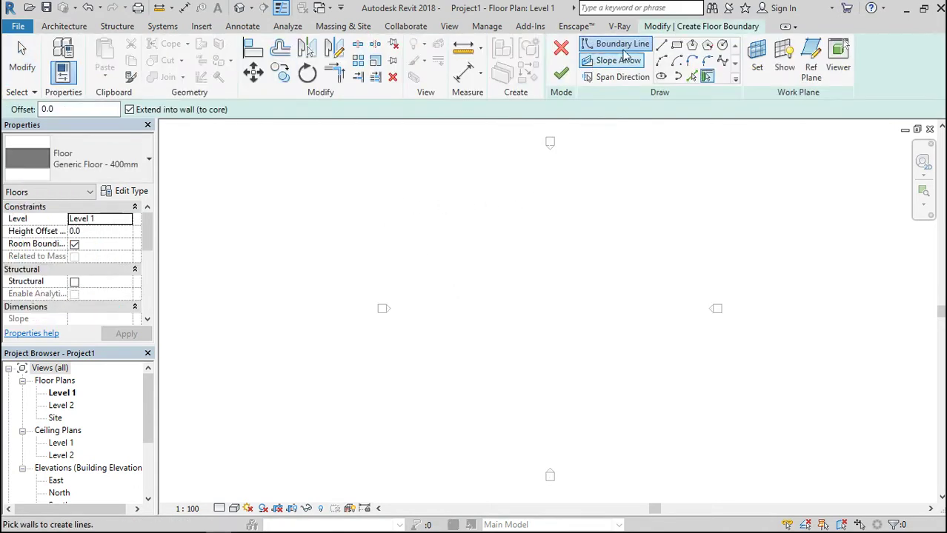
click(676, 44)
click(477, 238)
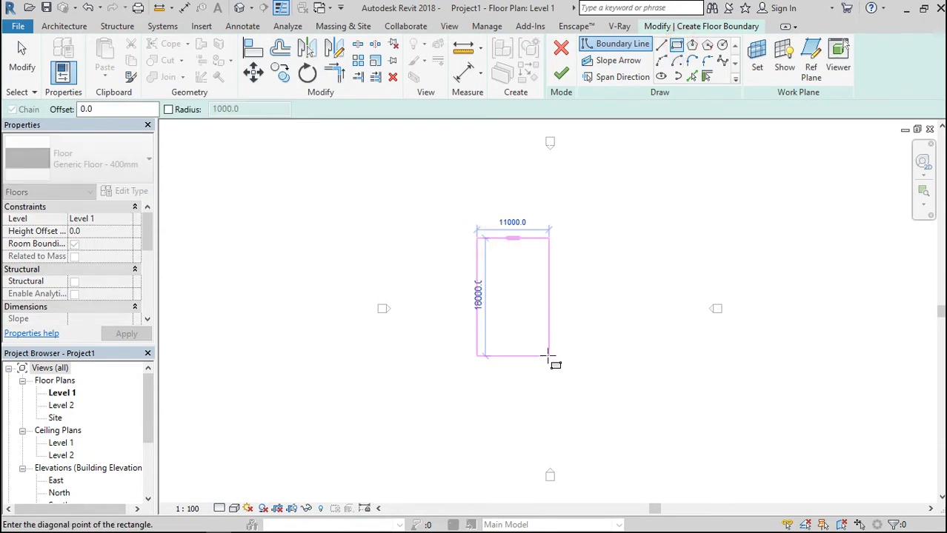
click(529, 310)
key(Escape)
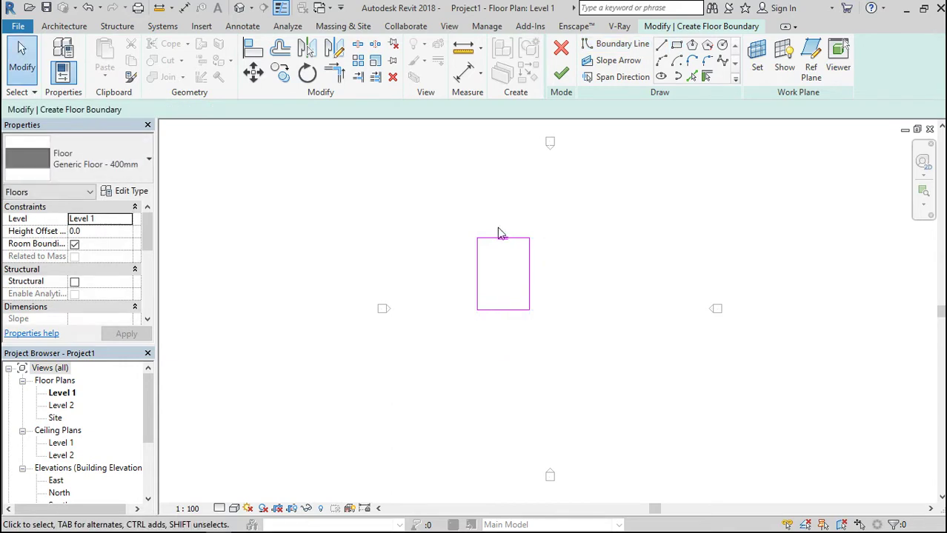
click(561, 72)
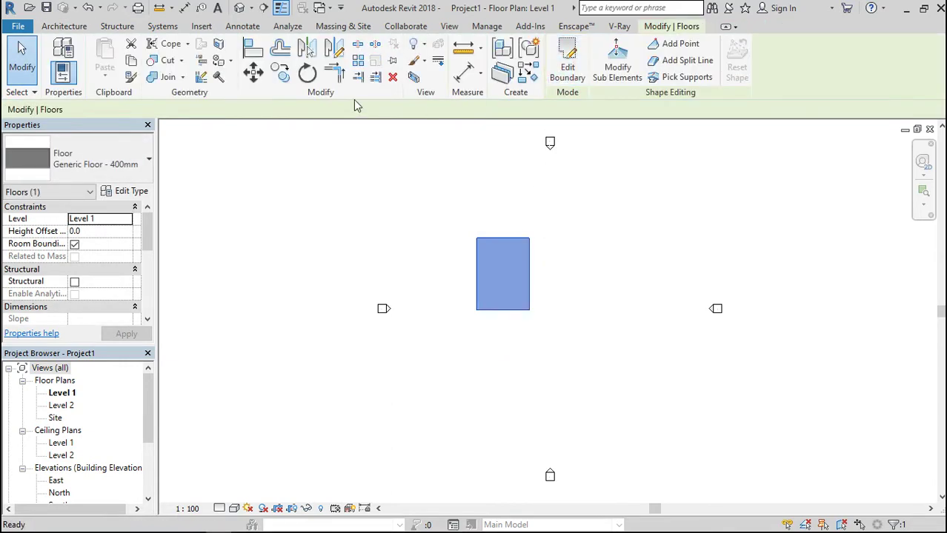
Start an assembled stair and open its type's Type Properties.
click(65, 27)
click(392, 78)
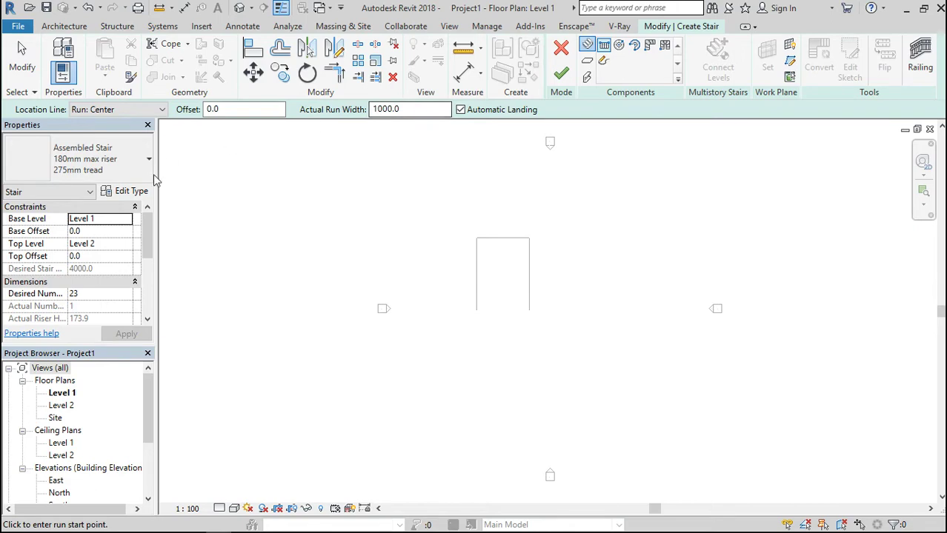
click(128, 191)
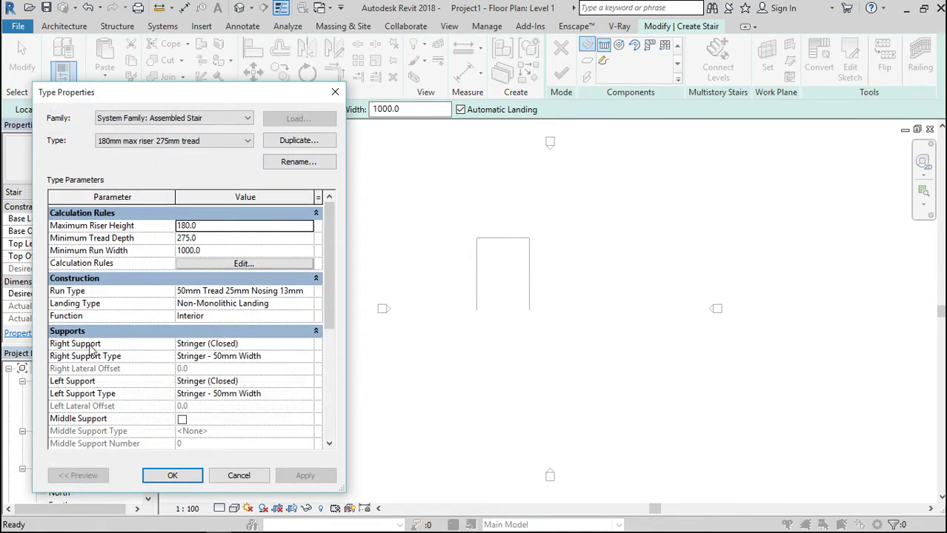
Change the right support's stringer width to 1000 and make the right support Carriage (Open).
click(310, 359)
click(310, 359)
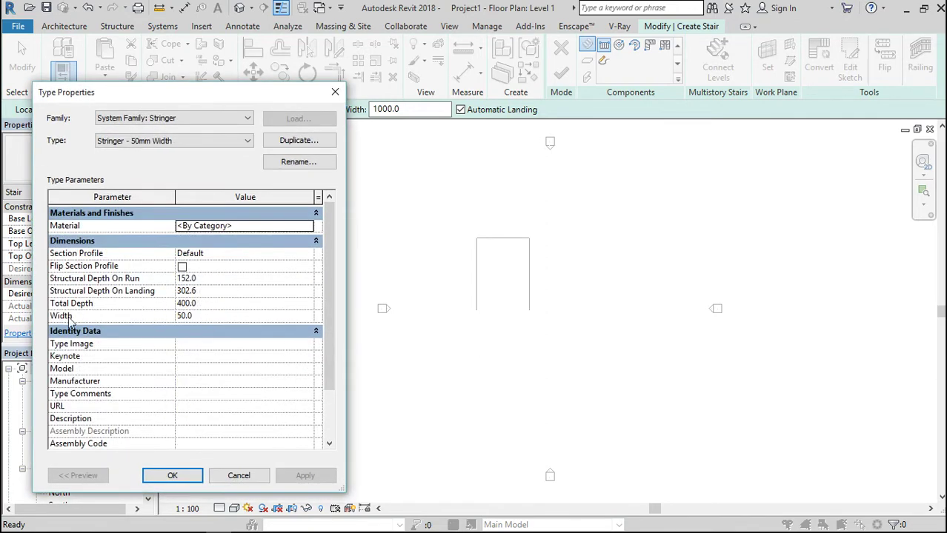
click(202, 315)
text(1000)
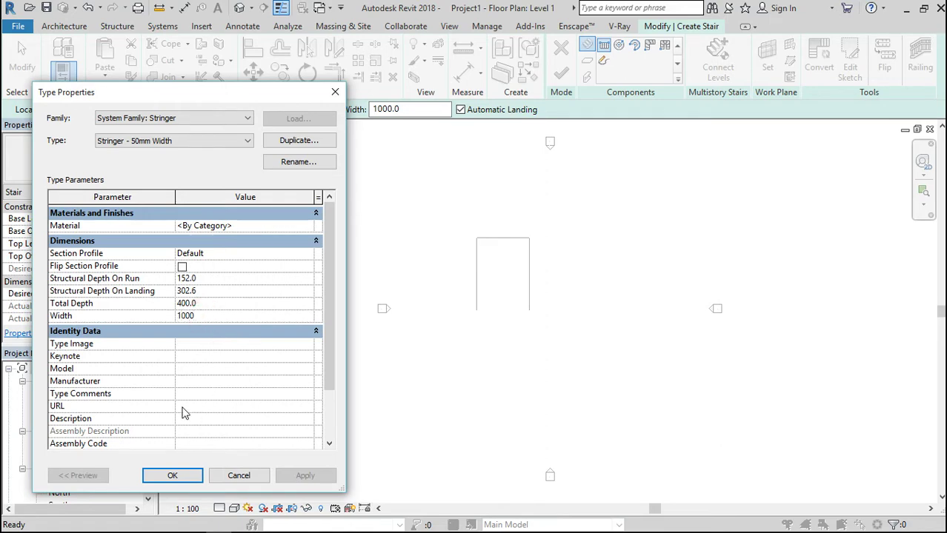
click(174, 475)
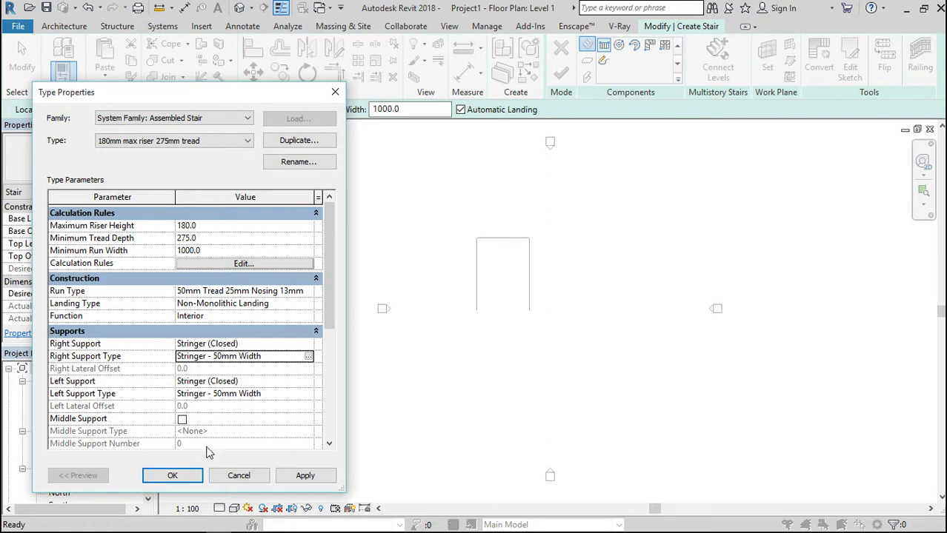
click(172, 478)
click(309, 344)
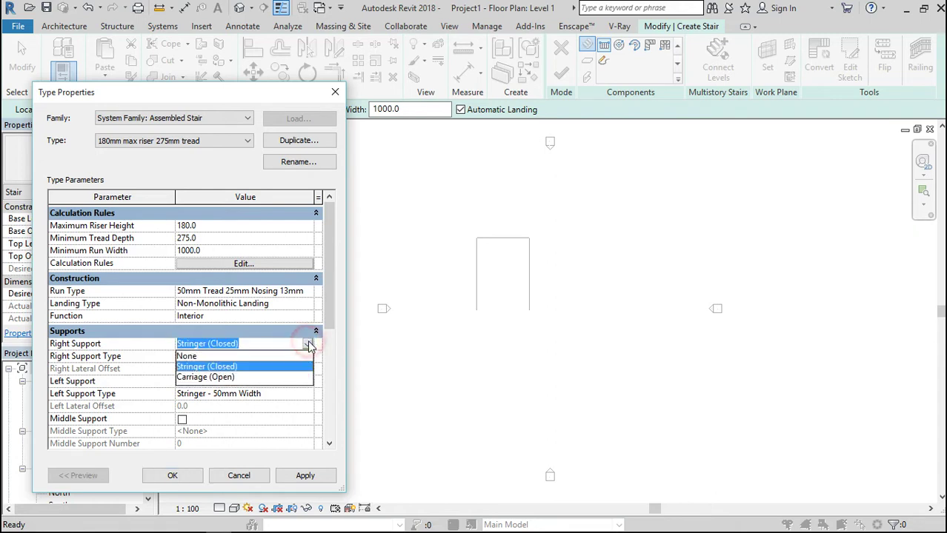
click(226, 381)
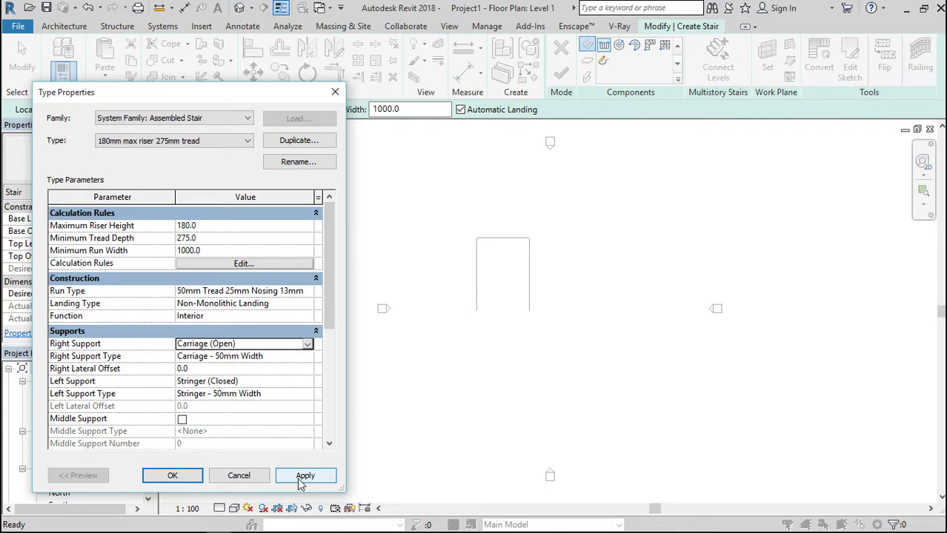
In the run type, turn off Slanted and Riser, then confirm both dialogs.
click(308, 291)
click(310, 291)
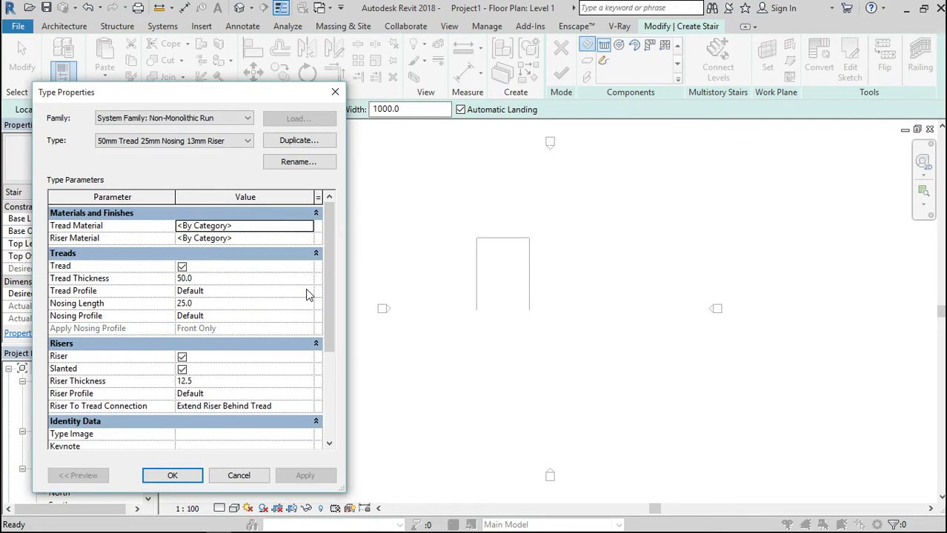
click(182, 369)
click(183, 358)
click(164, 478)
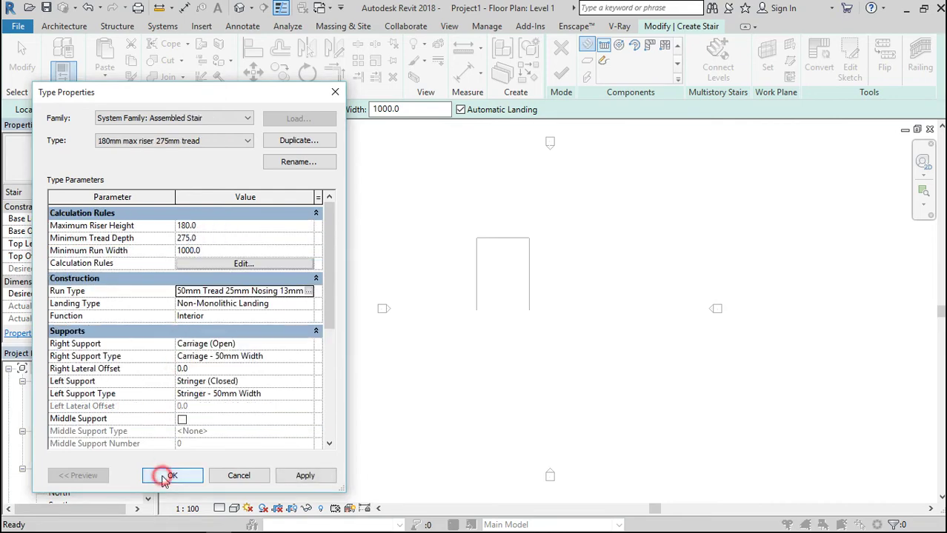
click(169, 477)
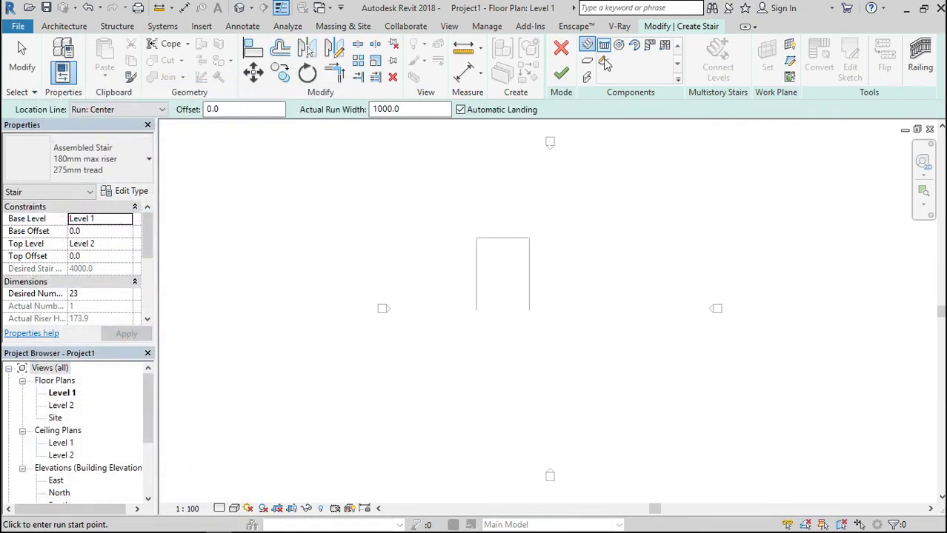
Set the stair run's end point and finish the stair.
scroll(499, 241, up, 4)
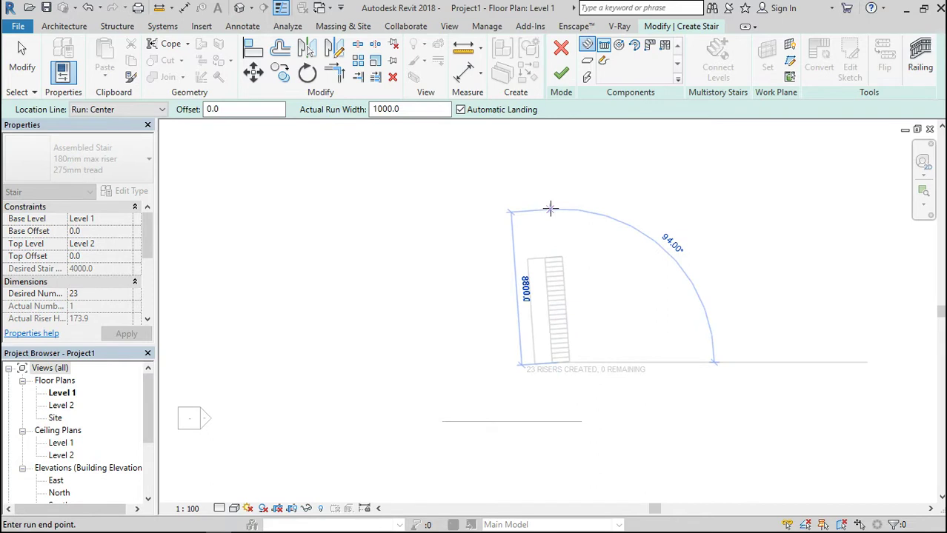
click(567, 226)
key(Escape)
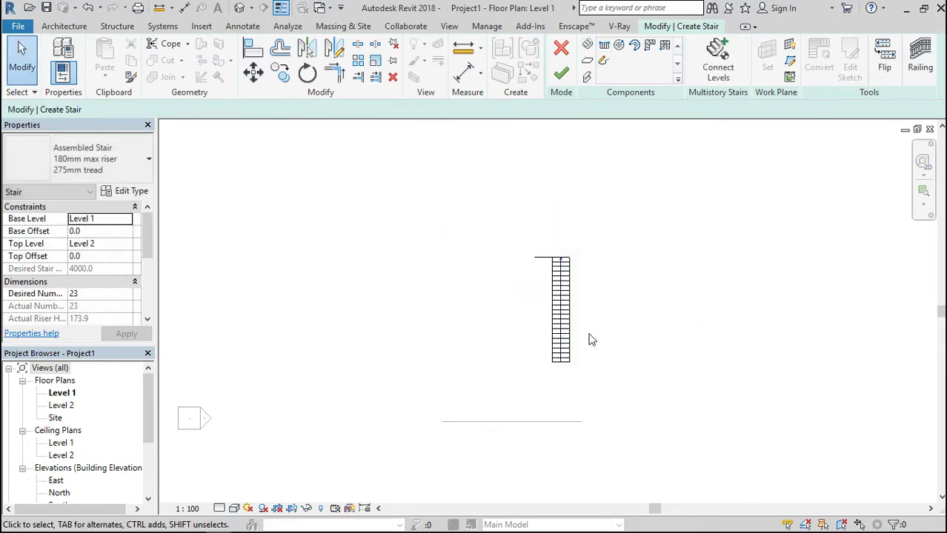
click(564, 74)
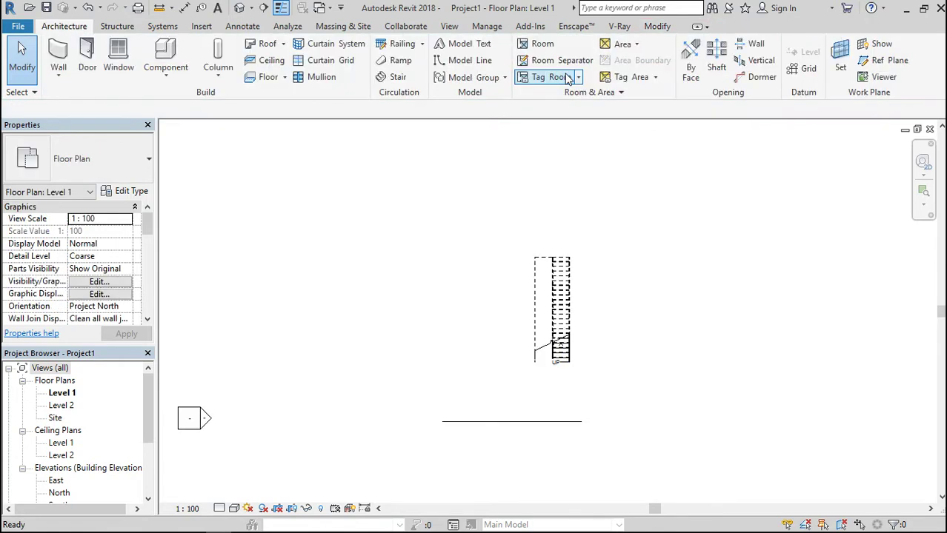
In the default 3D view, select the stair and open its type properties.
scroll(553, 362, up, 4)
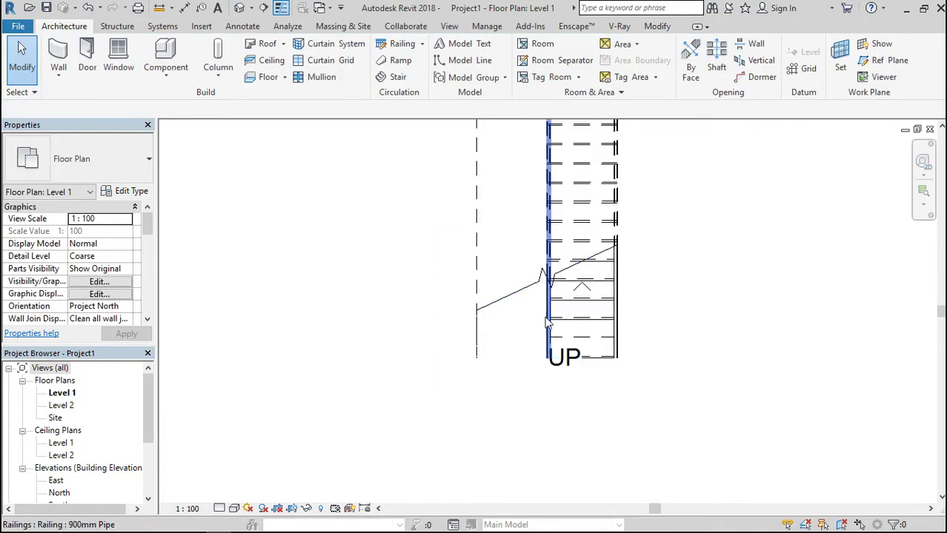
click(237, 8)
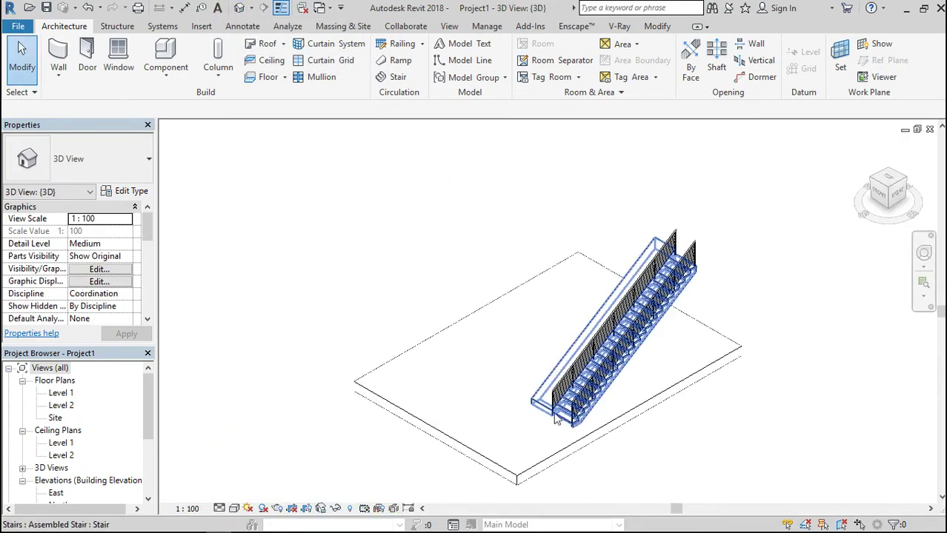
scroll(550, 417, up, 4)
scroll(440, 350, down, 2)
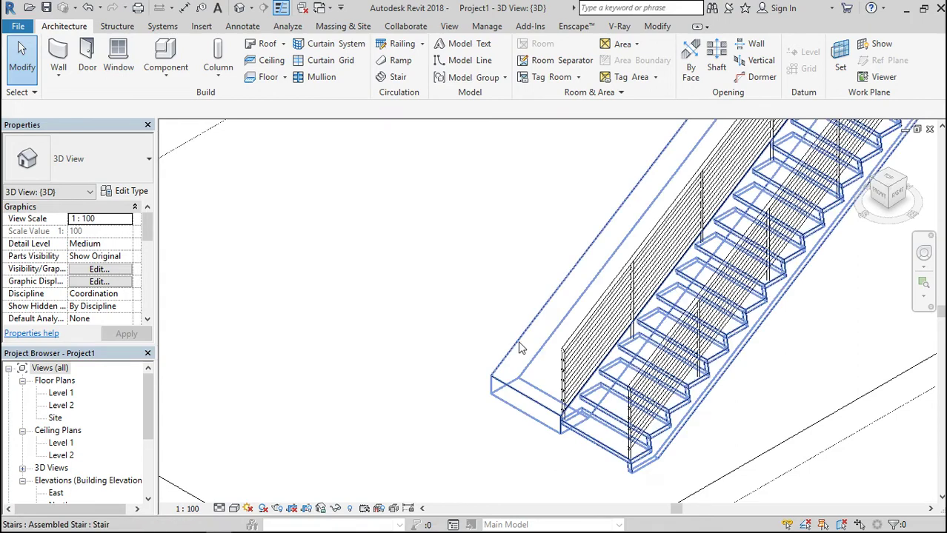
click(519, 344)
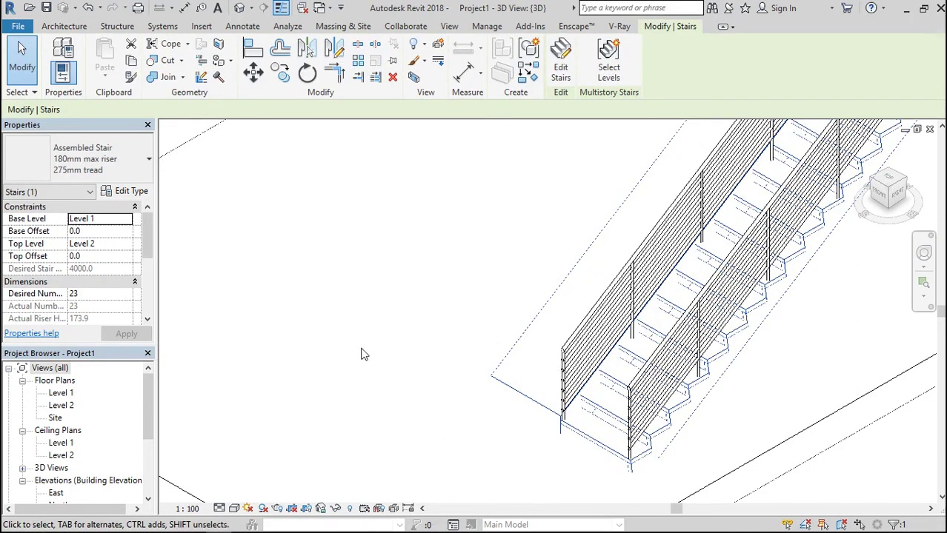
click(124, 192)
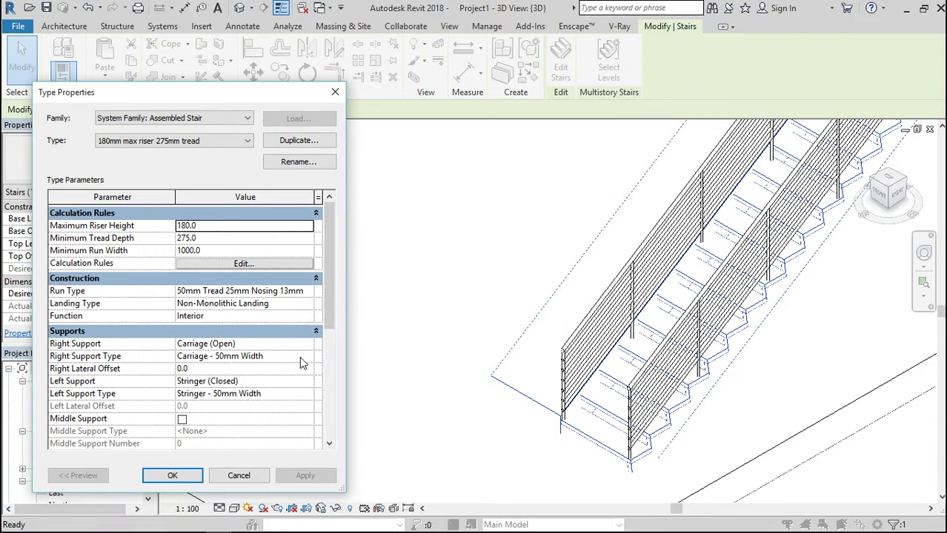
Change the stringer type's width to 100.
click(281, 356)
click(309, 357)
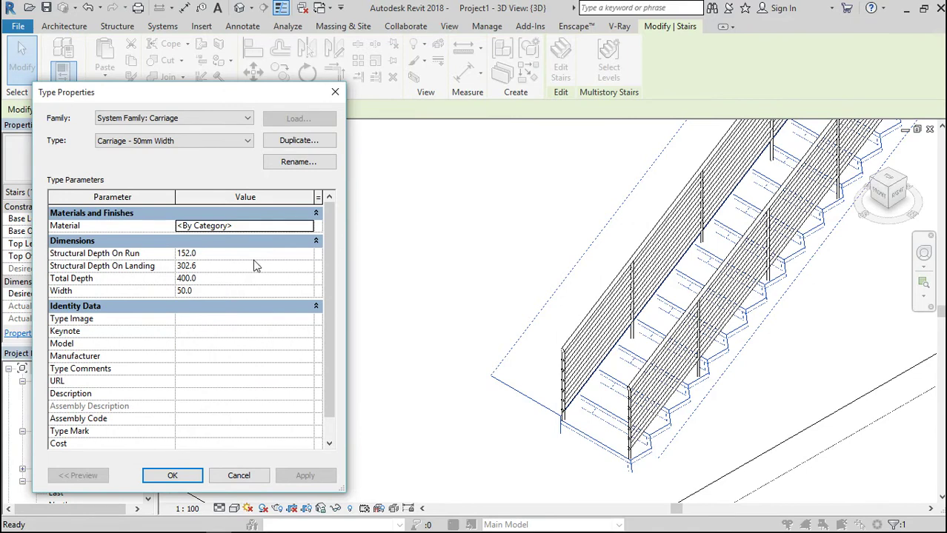
click(332, 95)
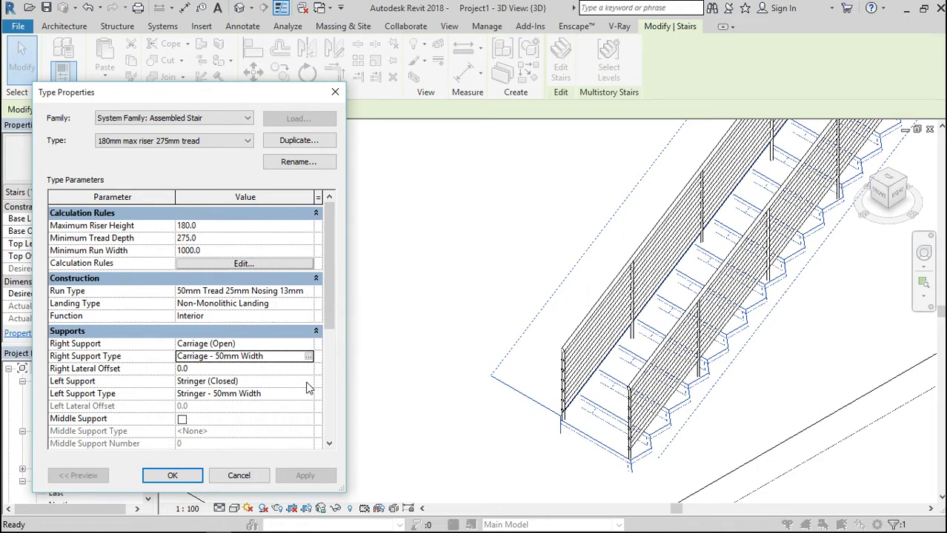
click(306, 343)
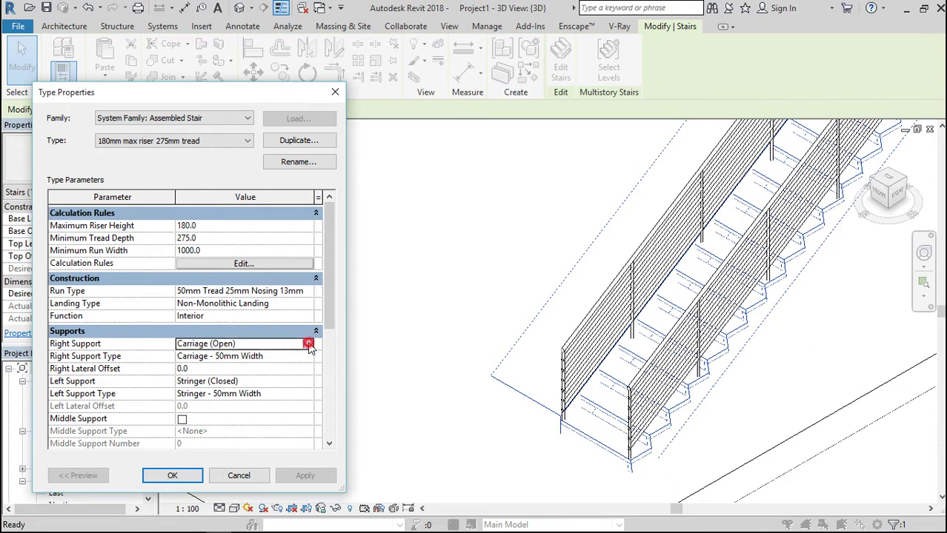
click(307, 344)
click(247, 367)
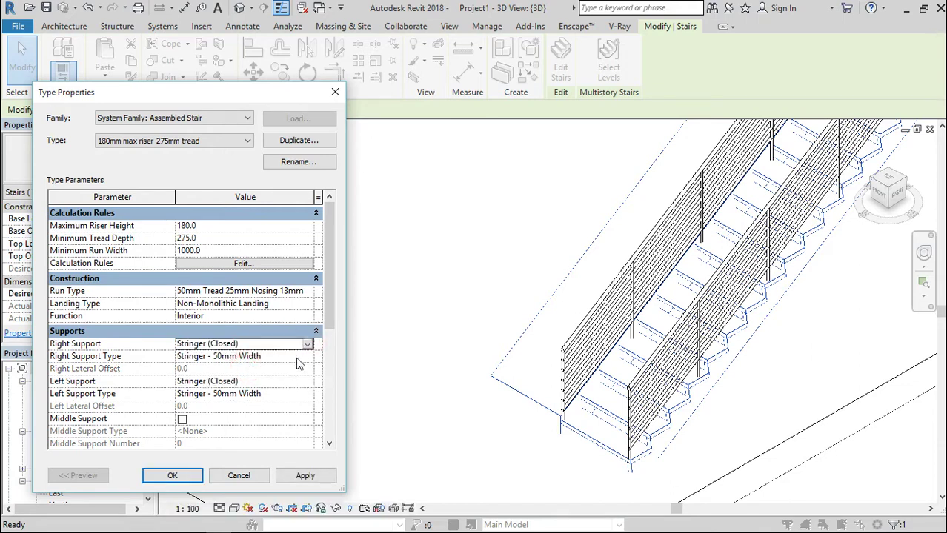
click(310, 358)
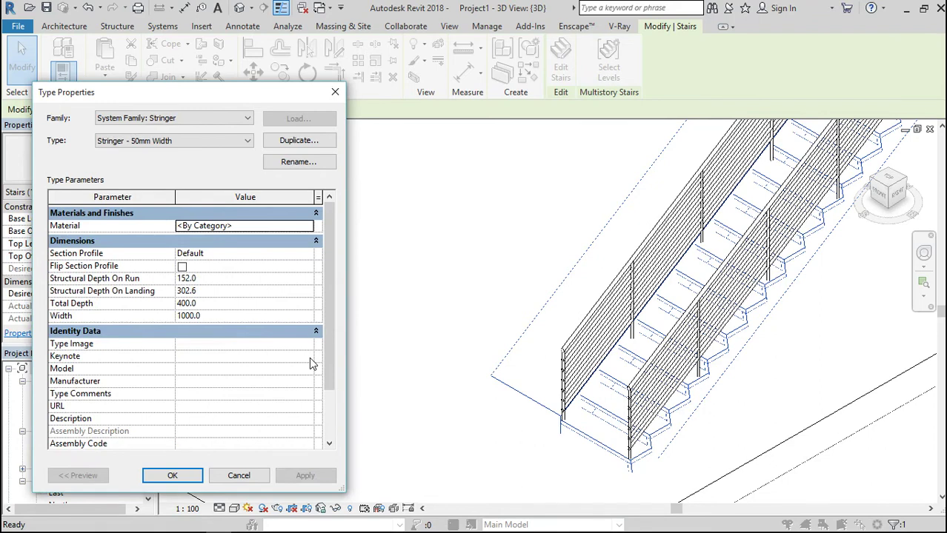
click(206, 317)
click(208, 318)
key(BackSpace)
key(BackSpace)
key(BackSpace)
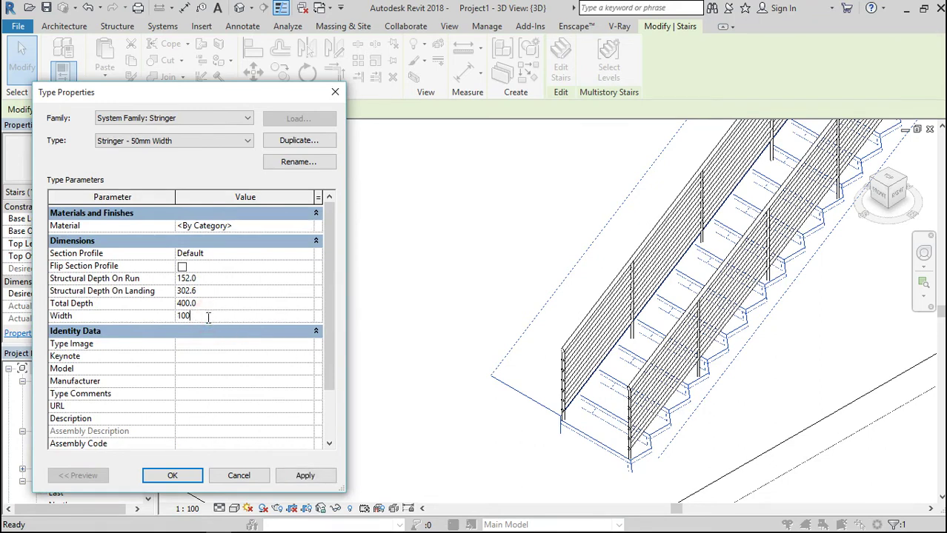
click(169, 476)
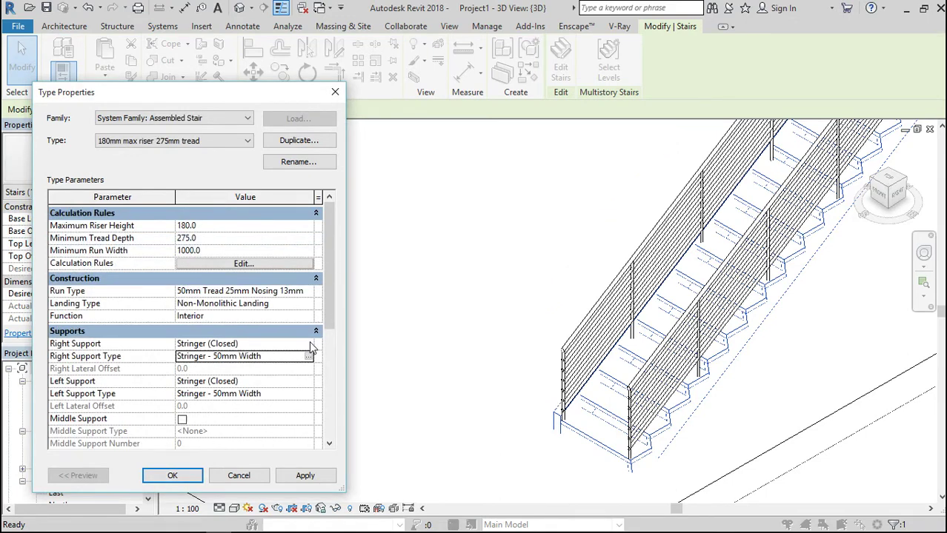
Set left support to Stringer (Closed) and right support to Carriage (Open), then apply and close.
click(307, 382)
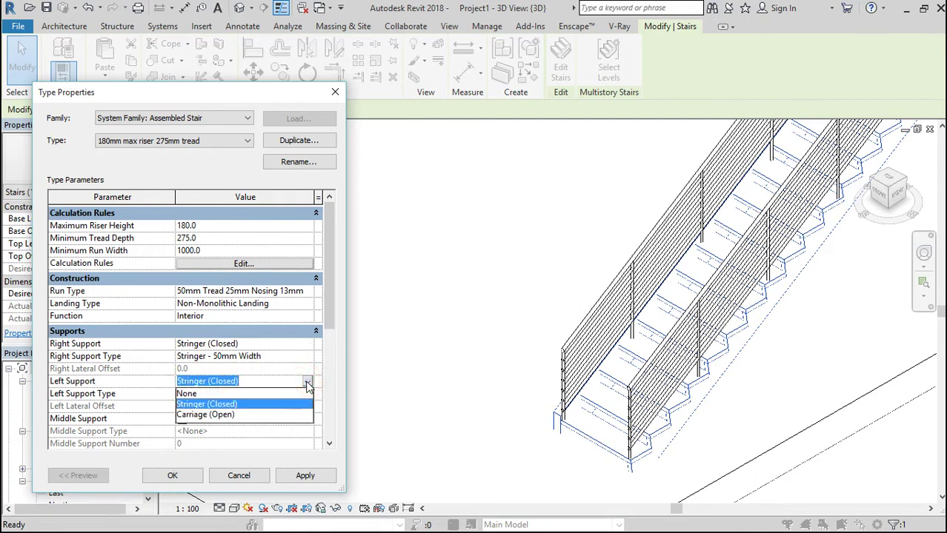
click(239, 415)
click(300, 482)
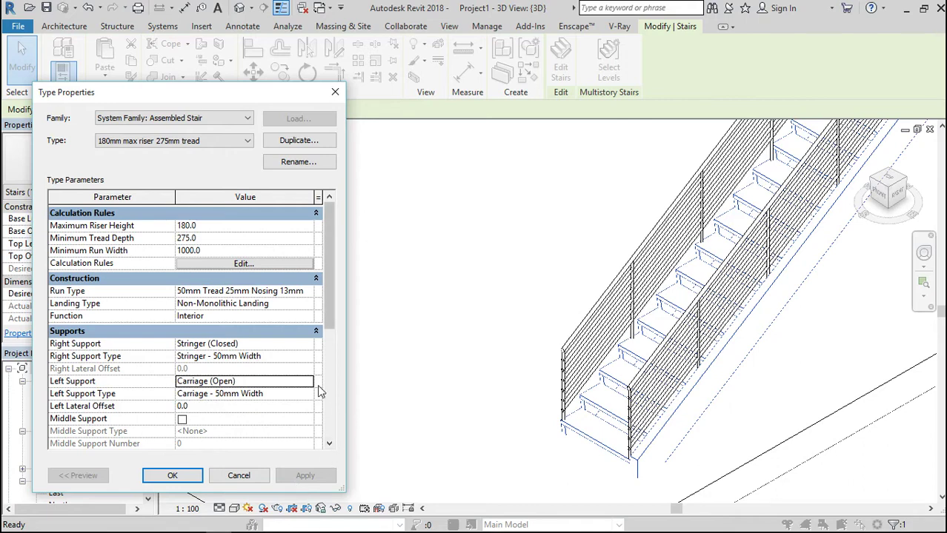
click(307, 381)
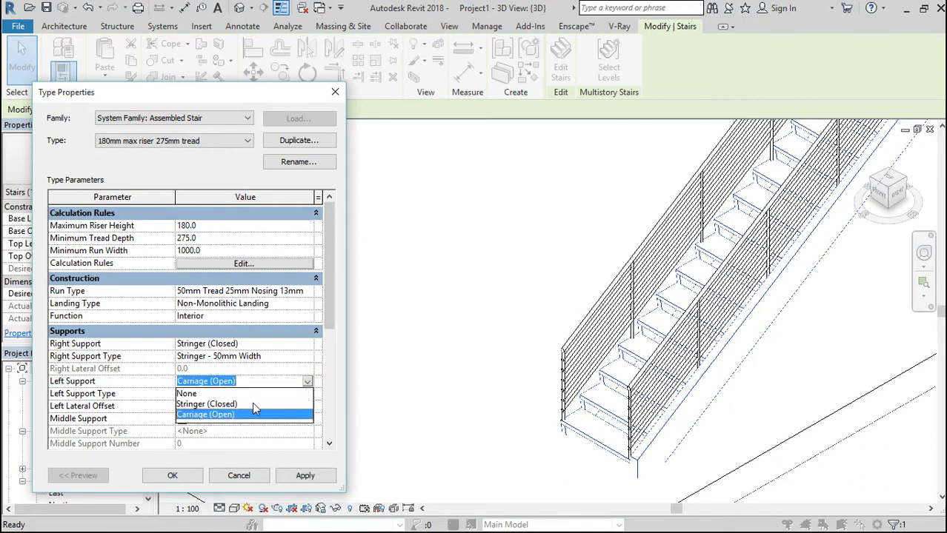
click(222, 404)
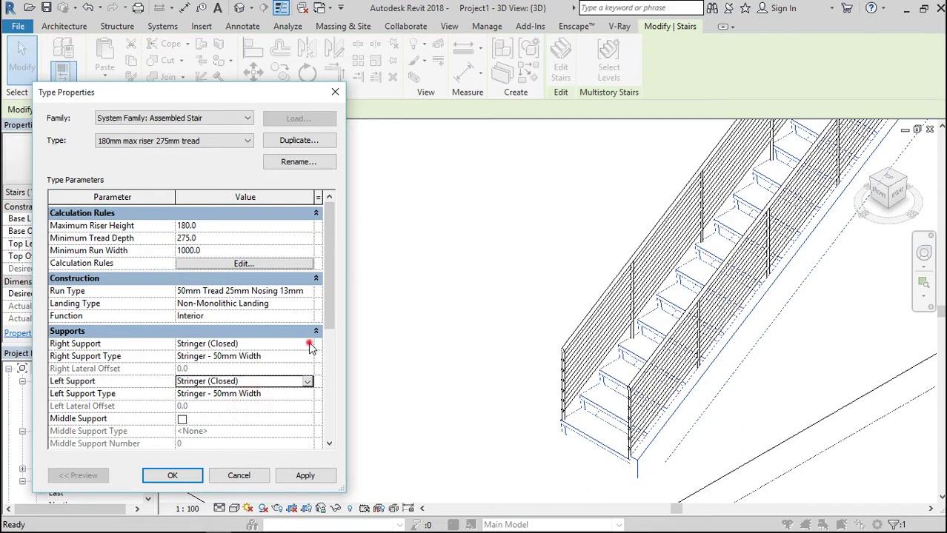
click(309, 344)
click(238, 382)
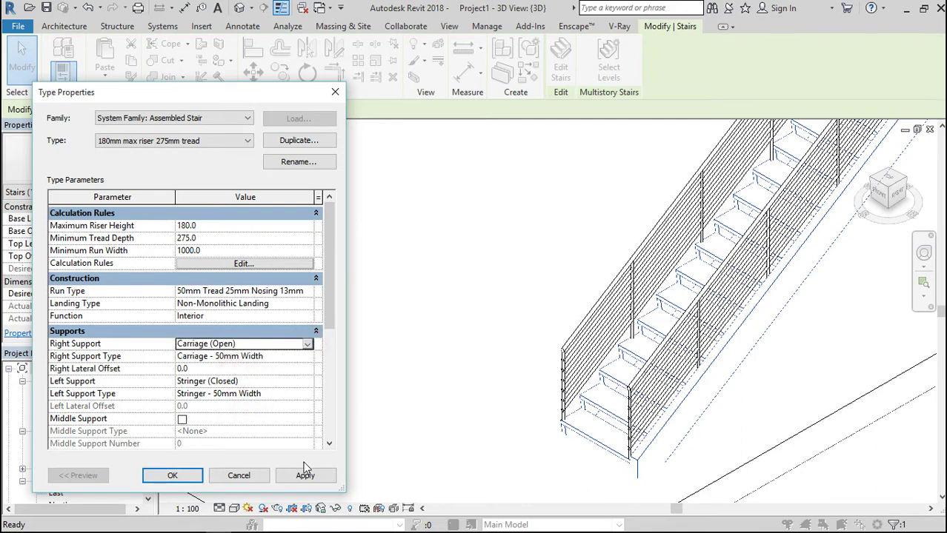
click(306, 475)
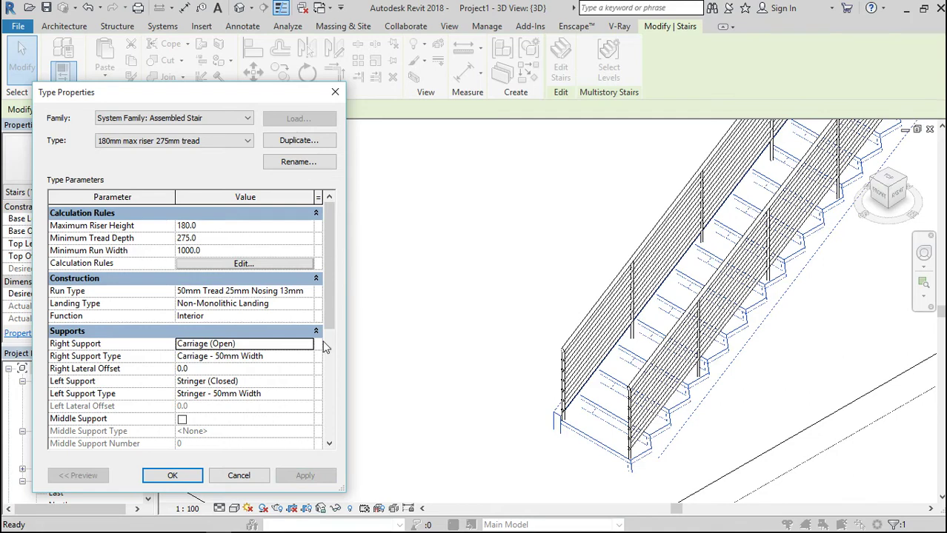
click(173, 476)
Delete the stair's left railing and select the right railing.
click(600, 311)
key(Delete)
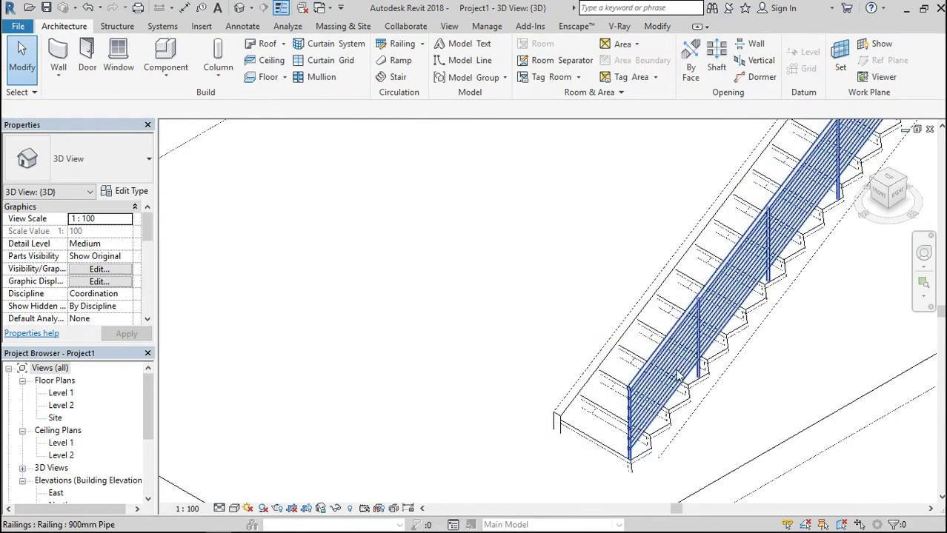
click(666, 372)
Delete the stair's right railing.
key(Delete)
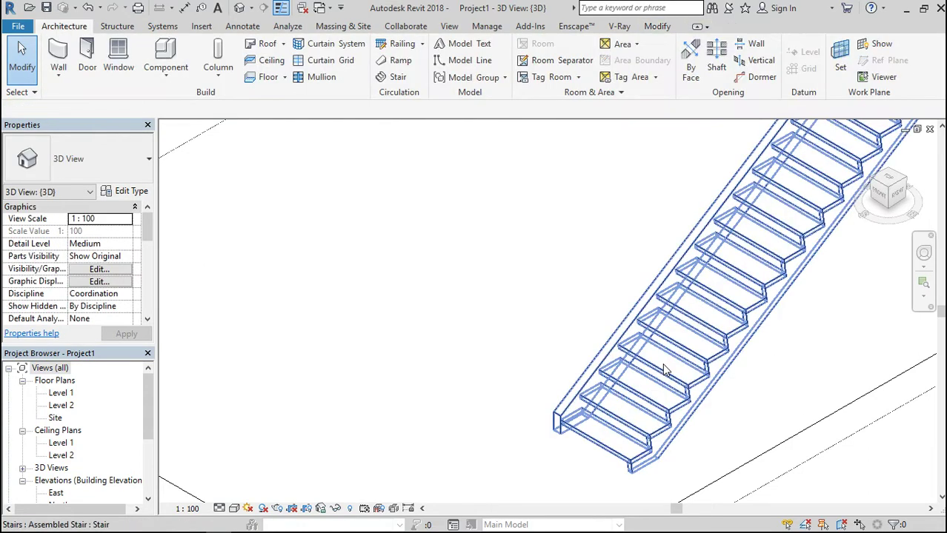
scroll(664, 326, down, 3)
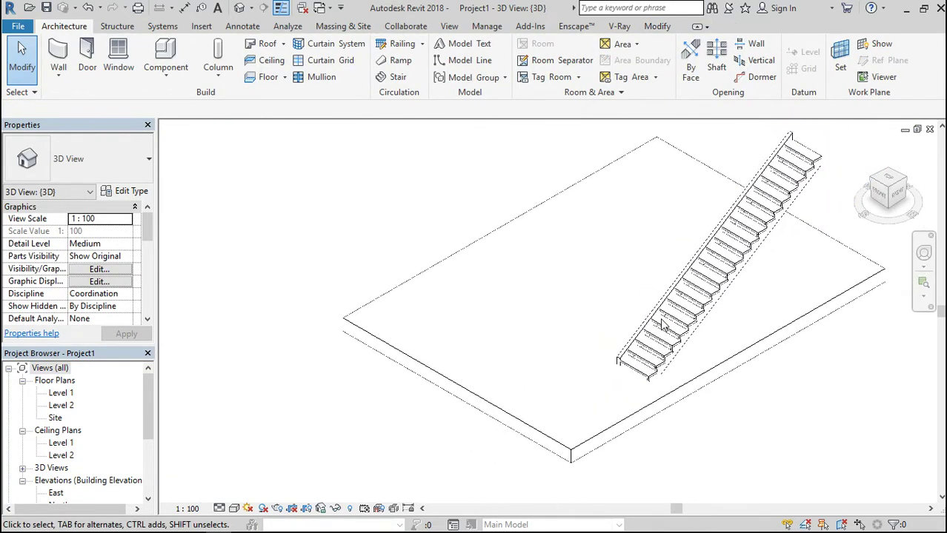
scroll(769, 148, up, 3)
scroll(769, 148, up, 2)
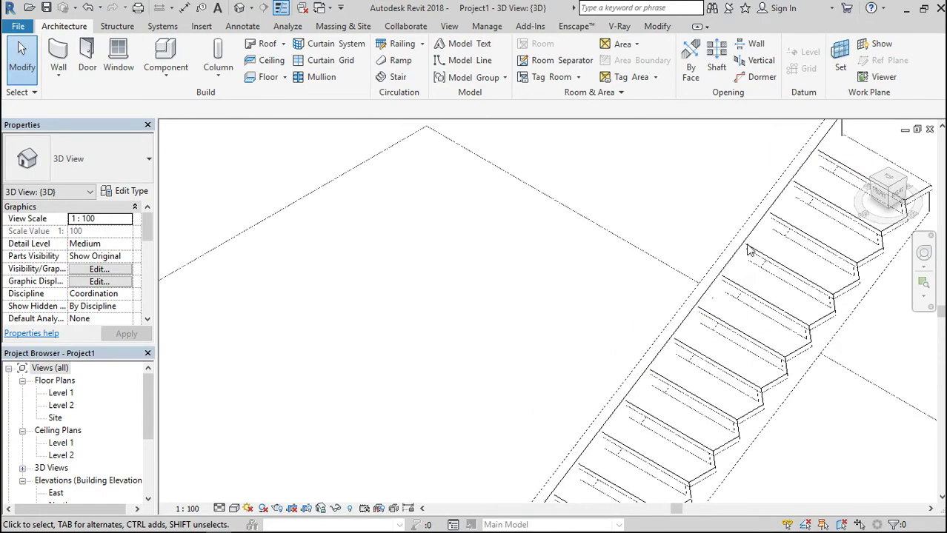
Start placing the railling 4 component and switch its placement to Place on Work Plane.
click(166, 66)
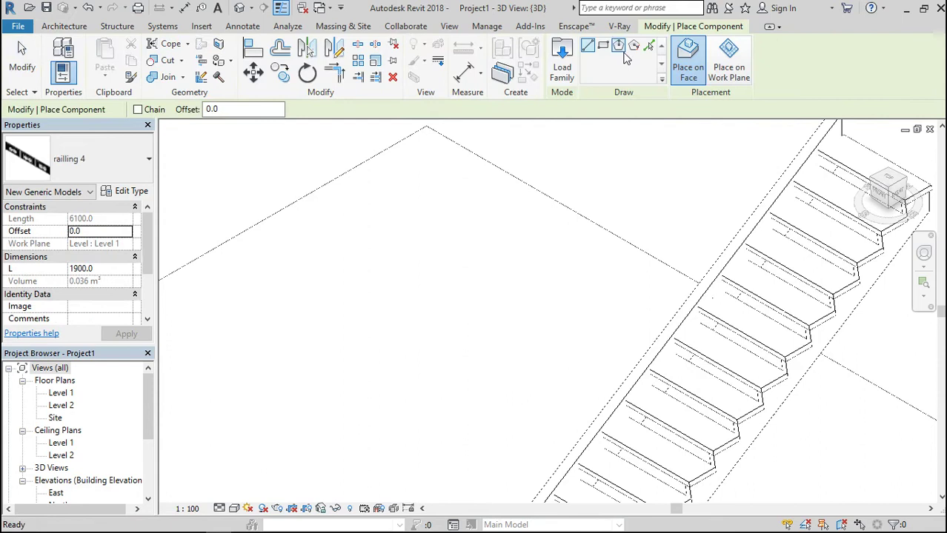
click(649, 46)
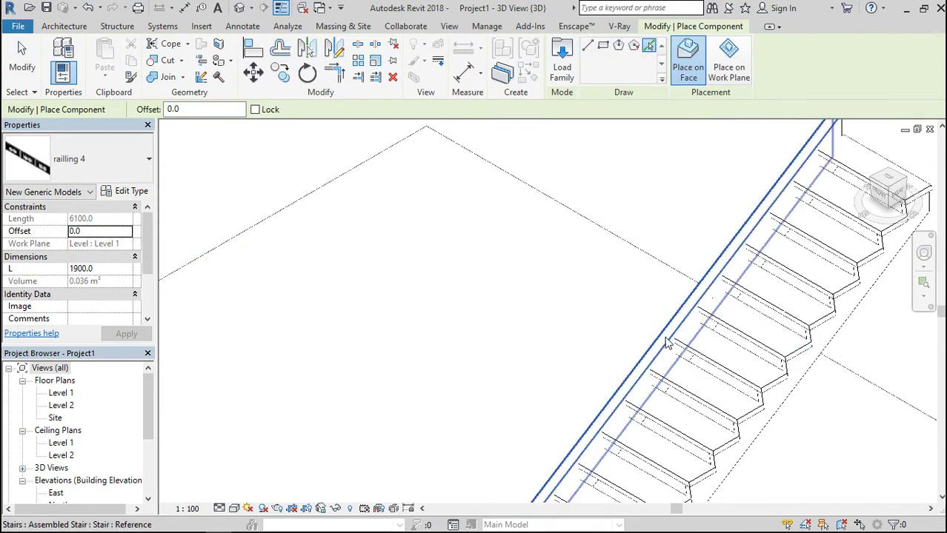
scroll(674, 332, down, 4)
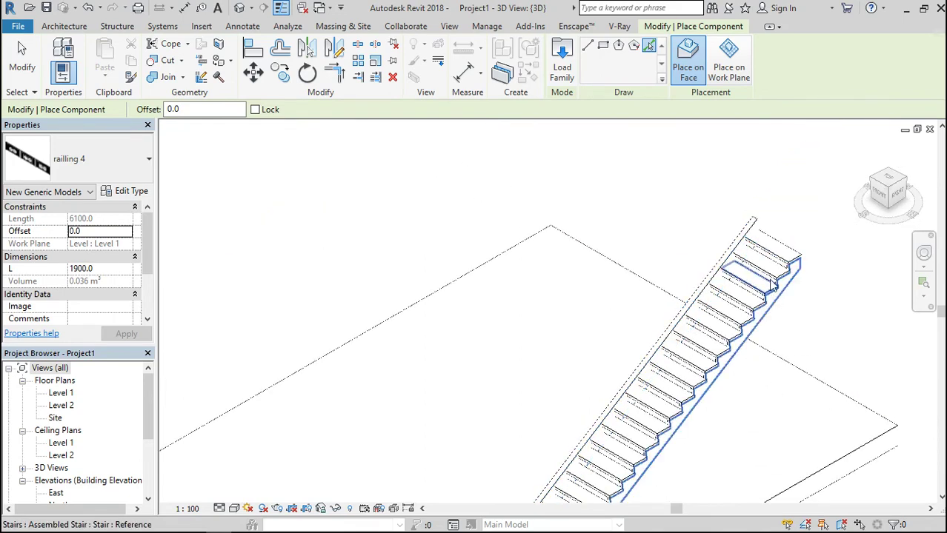
scroll(740, 186, up, 3)
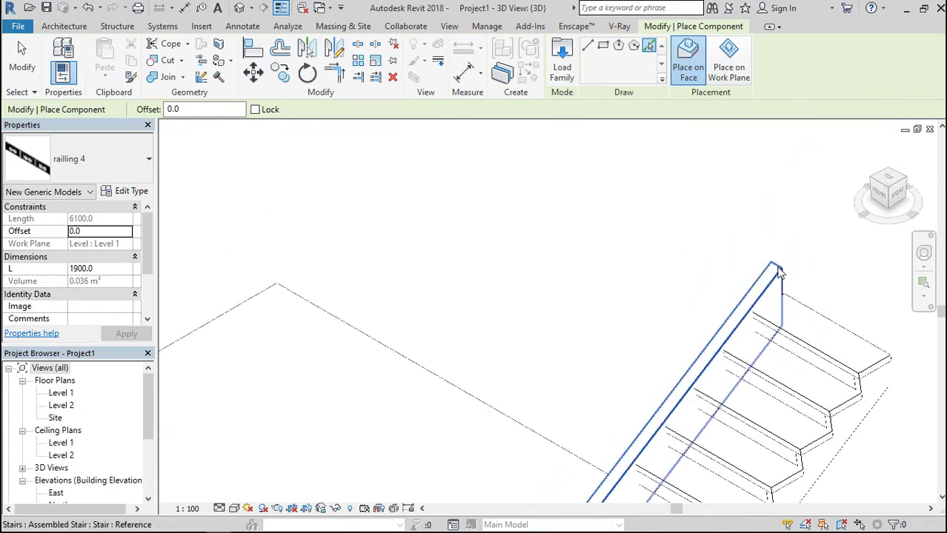
scroll(778, 272, up, 3)
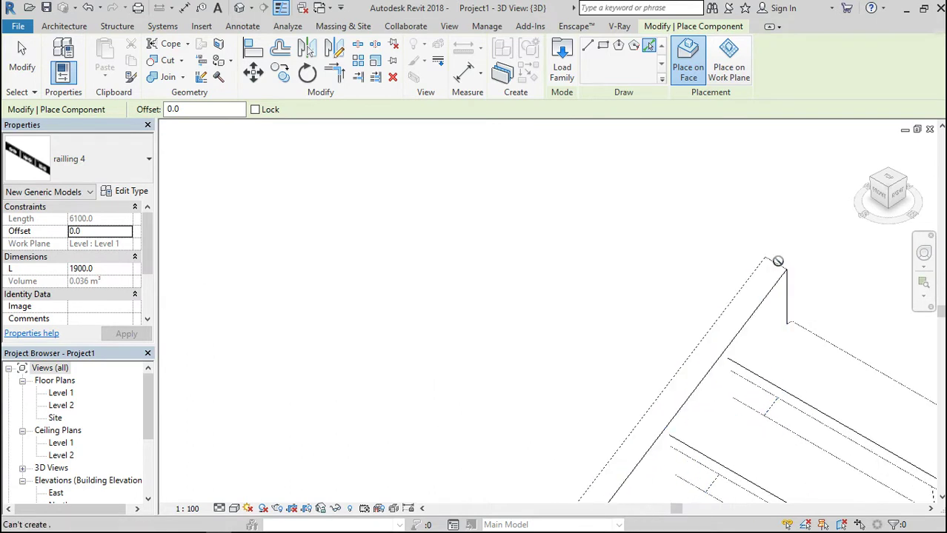
click(722, 71)
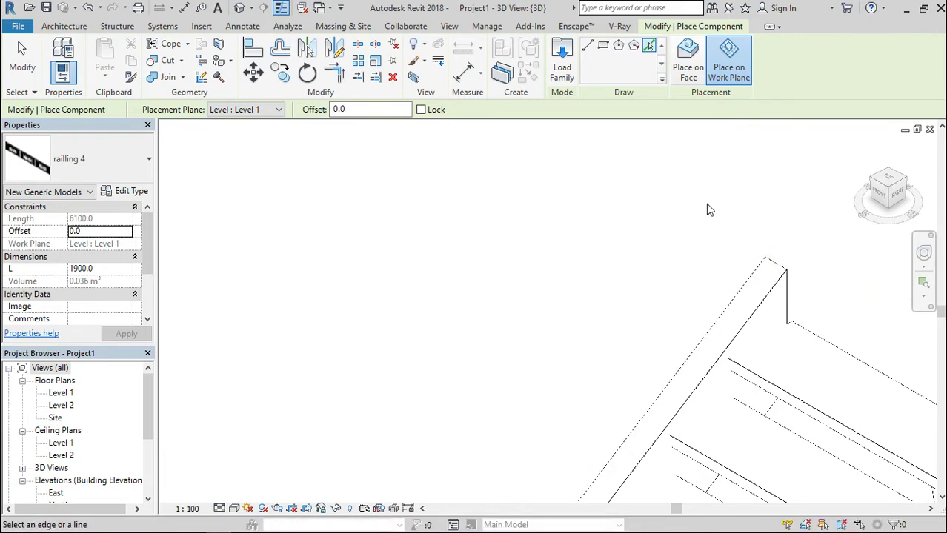
scroll(707, 209, down, 6)
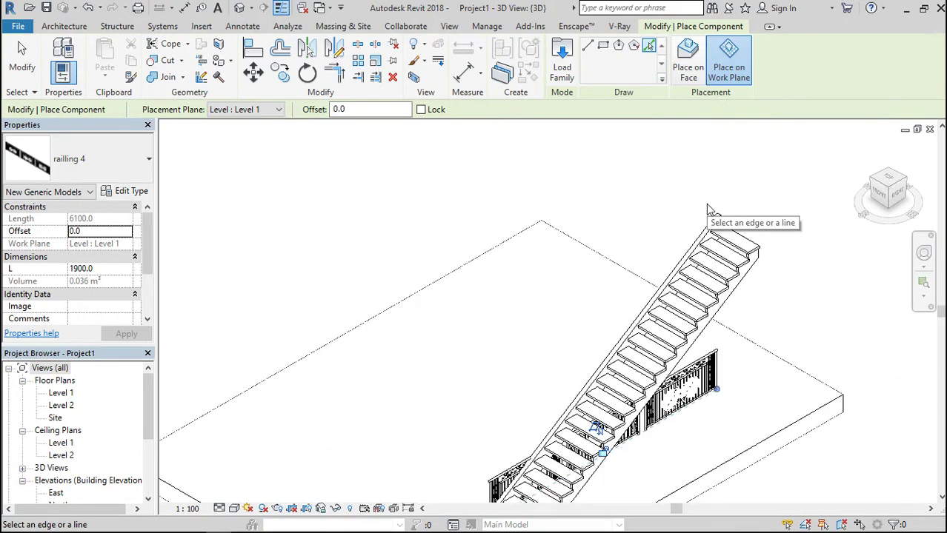
scroll(707, 210, down, 4)
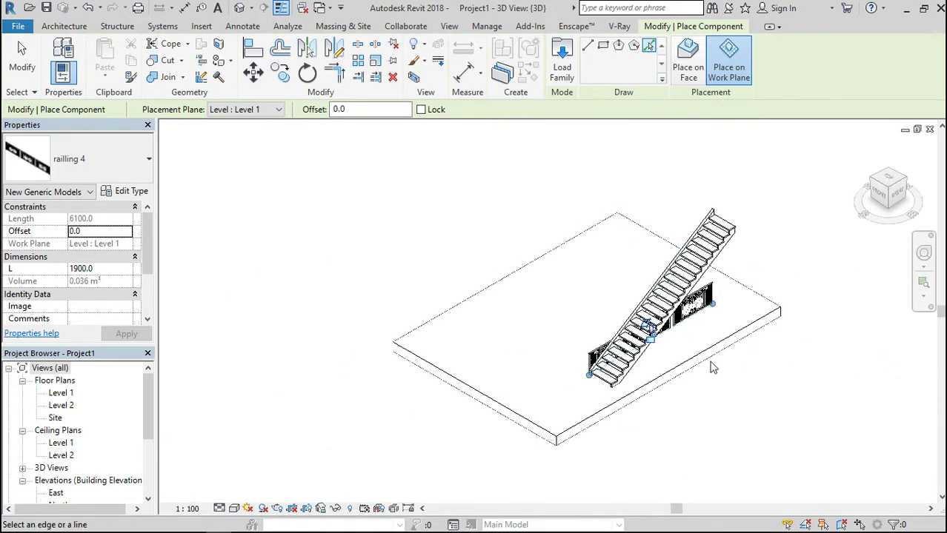
scroll(687, 326, up, 5)
scroll(779, 328, up, 4)
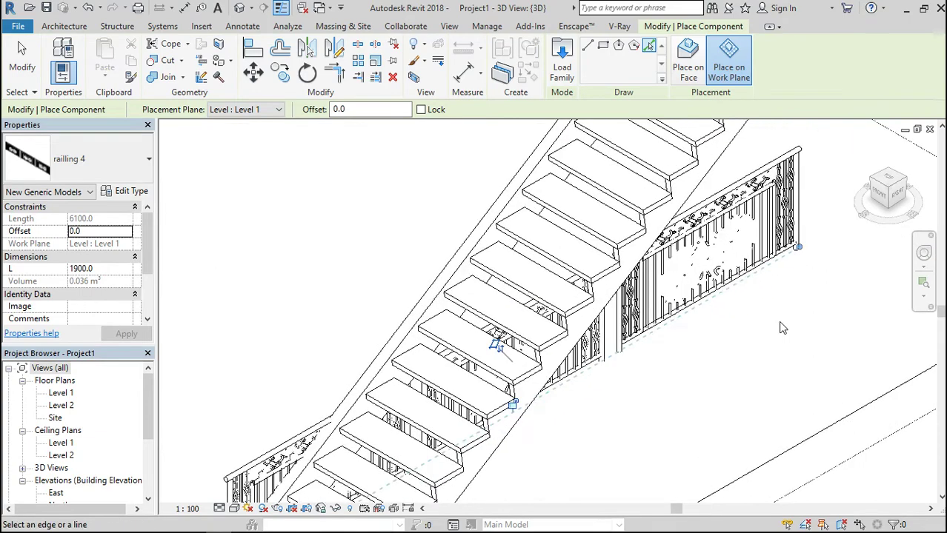
scroll(783, 328, down, 4)
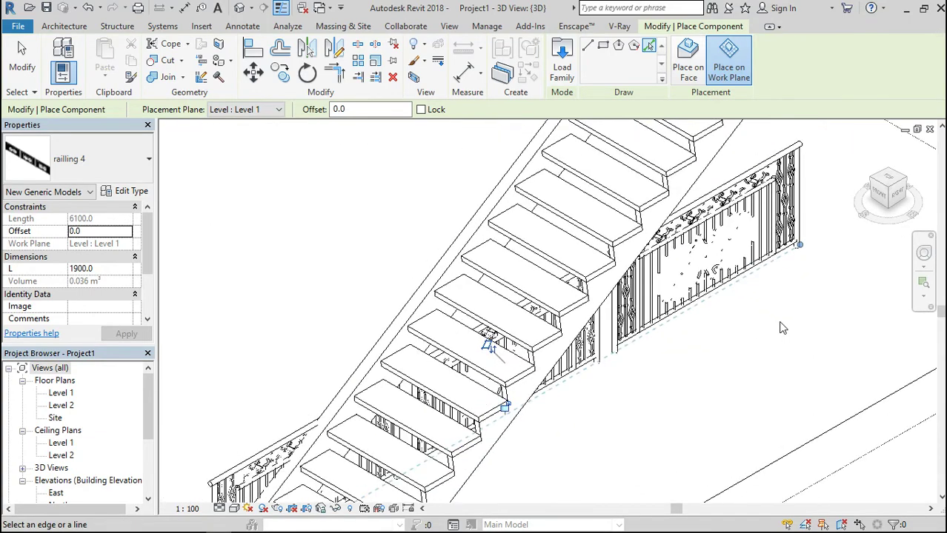
scroll(782, 328, down, 1)
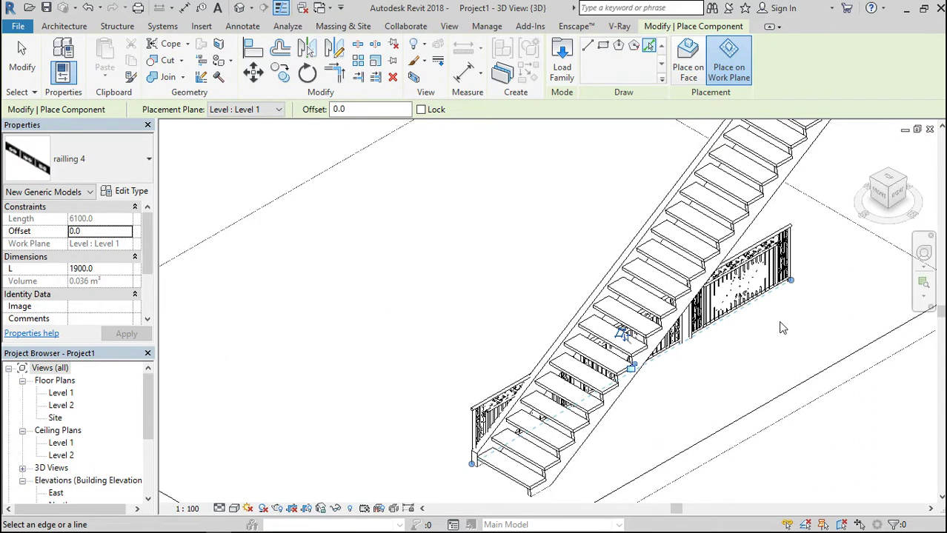
scroll(778, 333, up, 5)
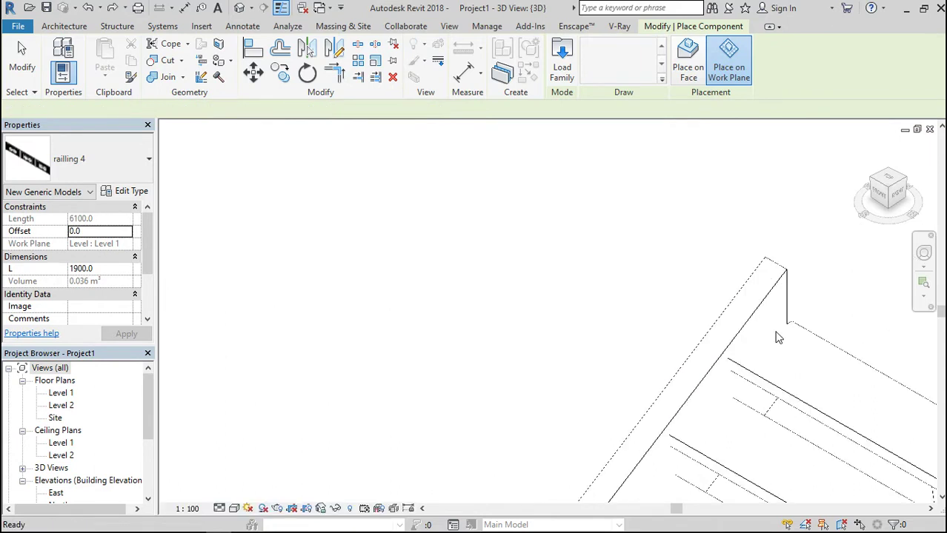
scroll(644, 297, down, 8)
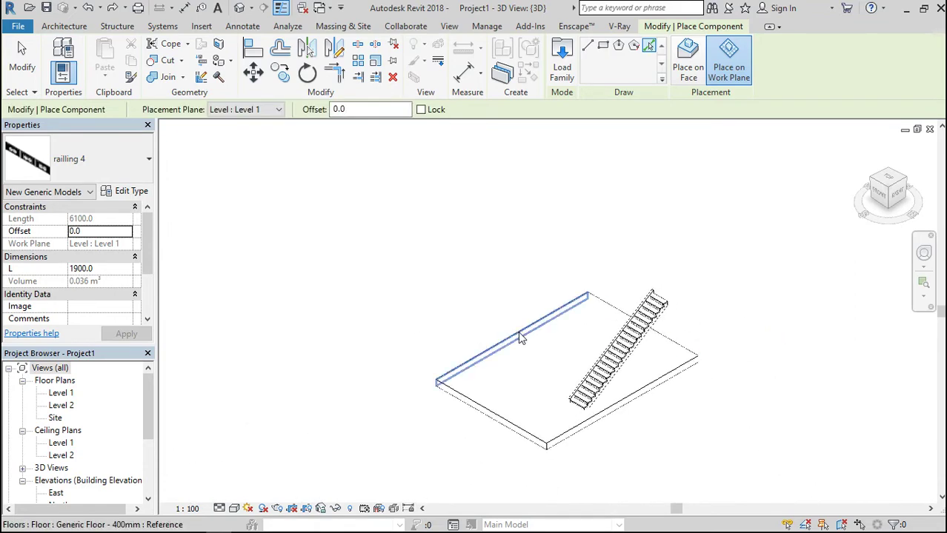
scroll(521, 337, up, 3)
Place railling 4 on the slab's back edge using Place on Face.
click(688, 68)
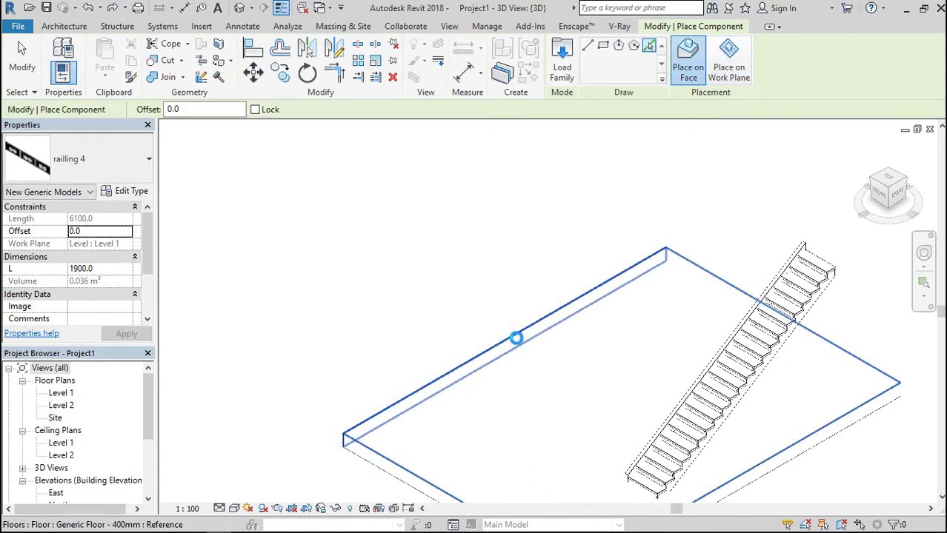
click(516, 338)
click(517, 338)
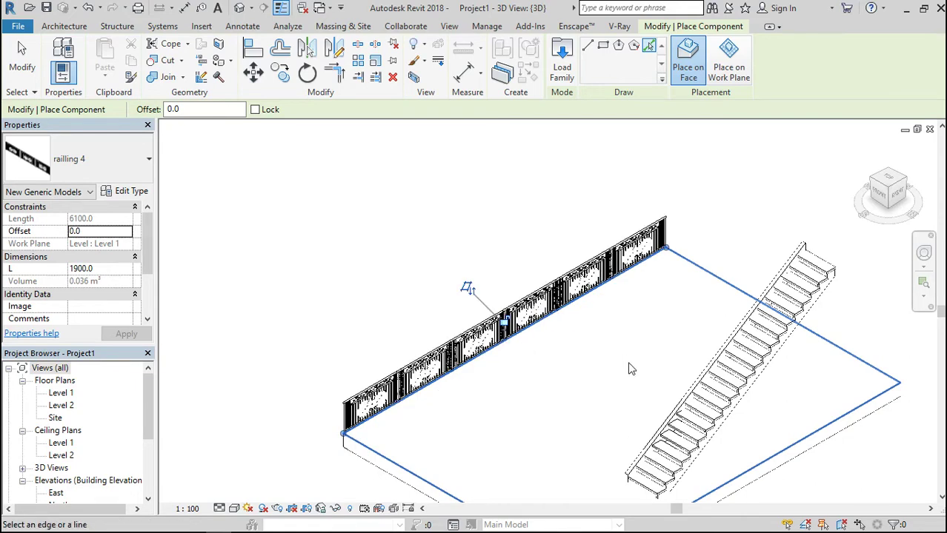
key(Escape)
key(Escape)
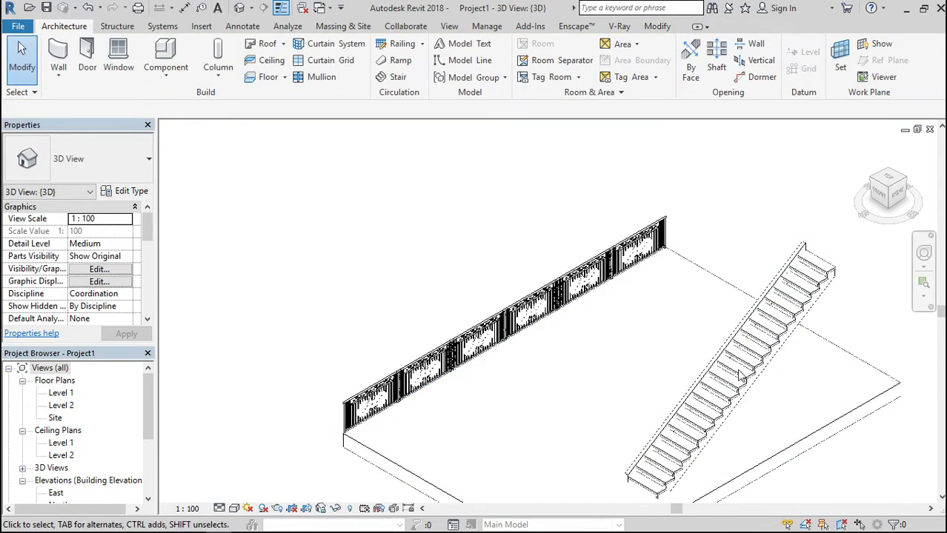
Delete the staircase and turn the 3D view toward the model's front.
click(732, 375)
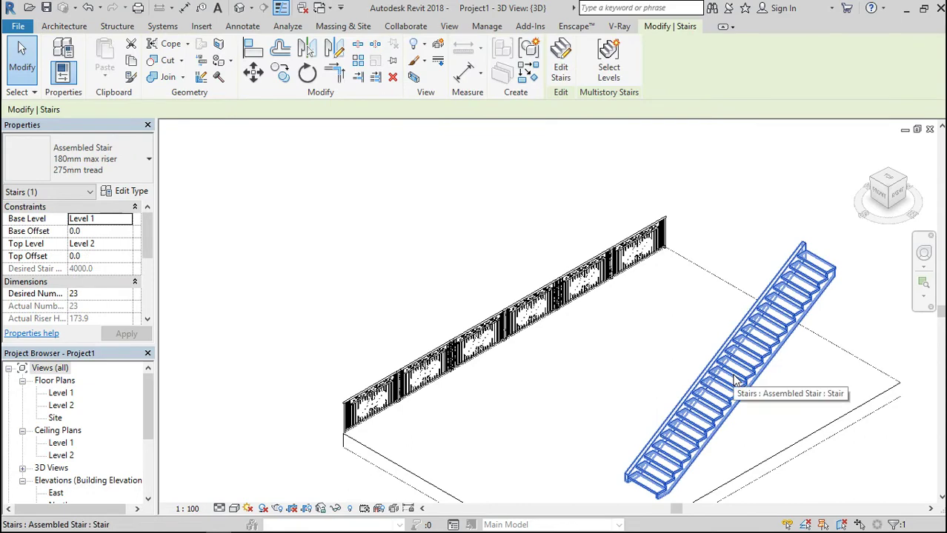
key(Delete)
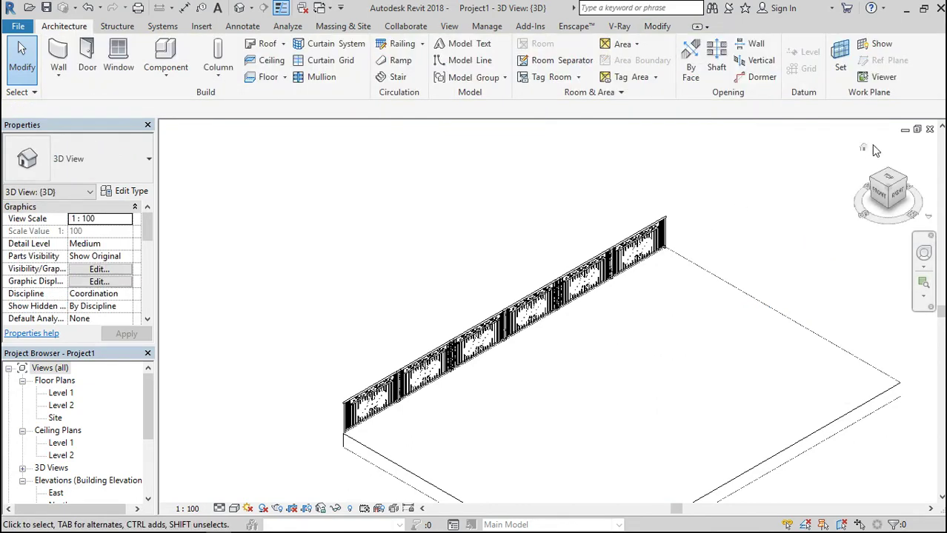
click(883, 192)
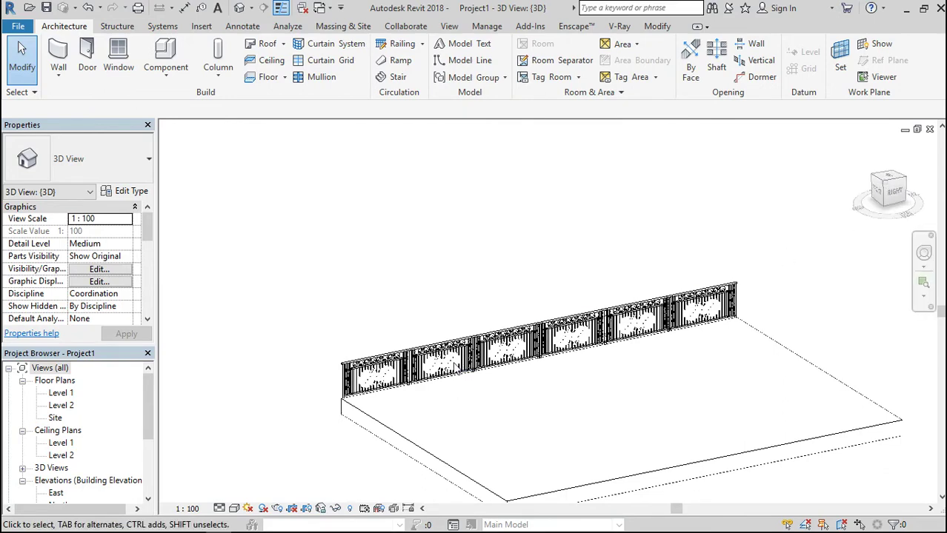
scroll(389, 377, up, 5)
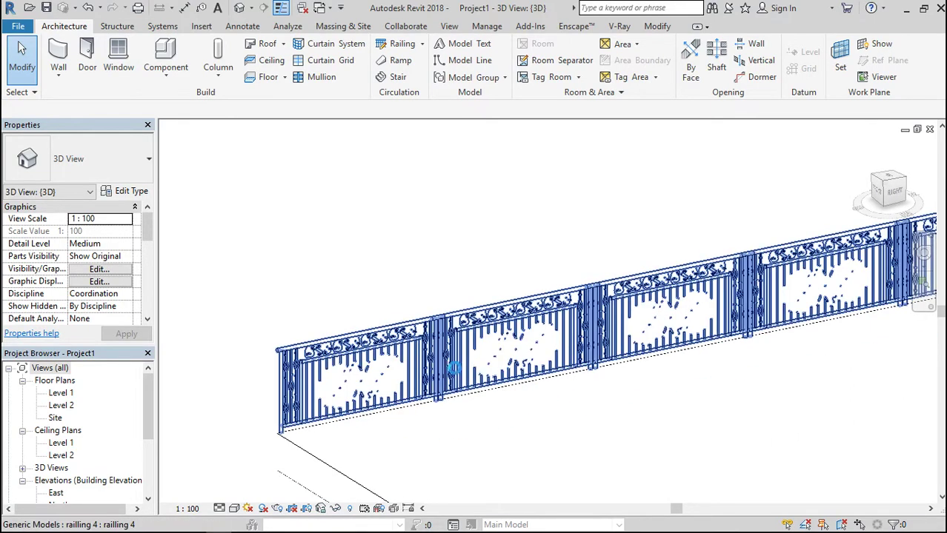
scroll(426, 320, up, 4)
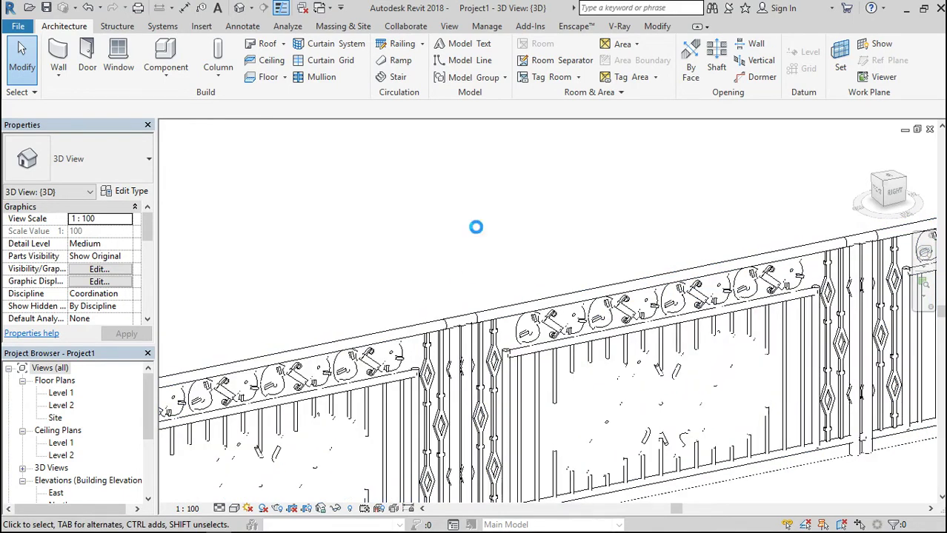
scroll(478, 233, down, 5)
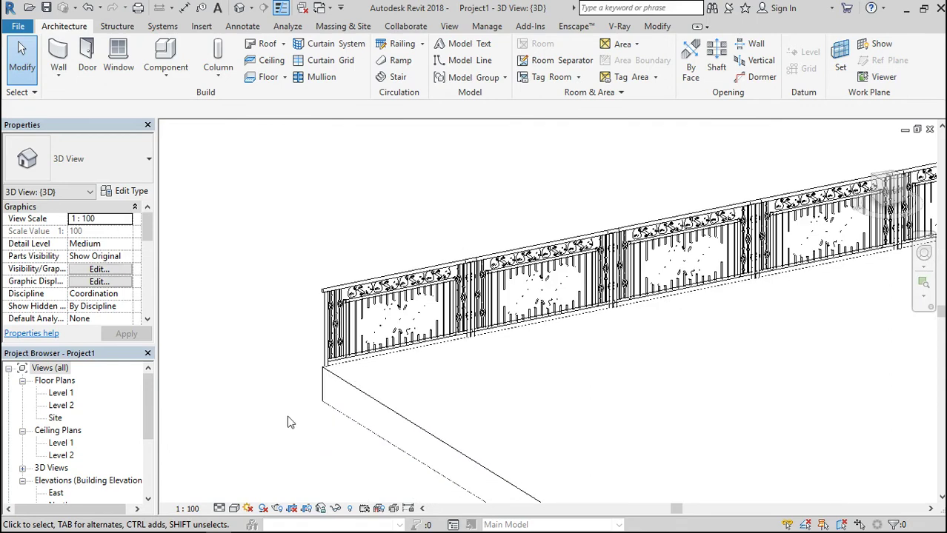
Switch the 3D view to the Realistic visual style and inspect the railed slab.
click(235, 509)
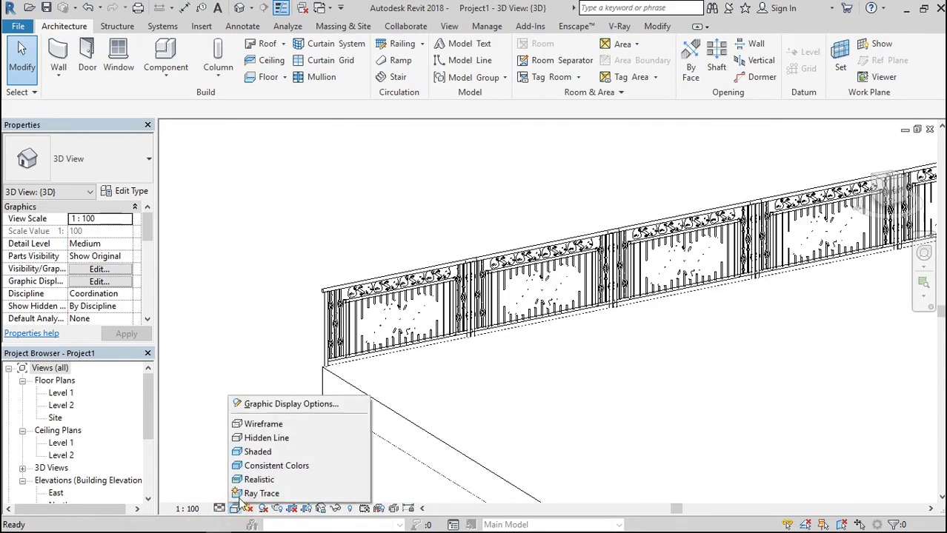
click(257, 480)
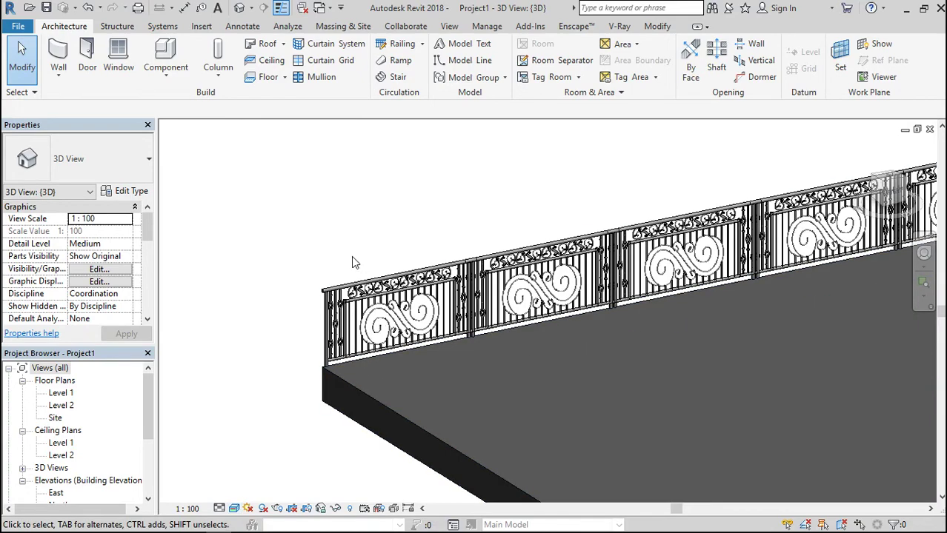
scroll(479, 326, up, 5)
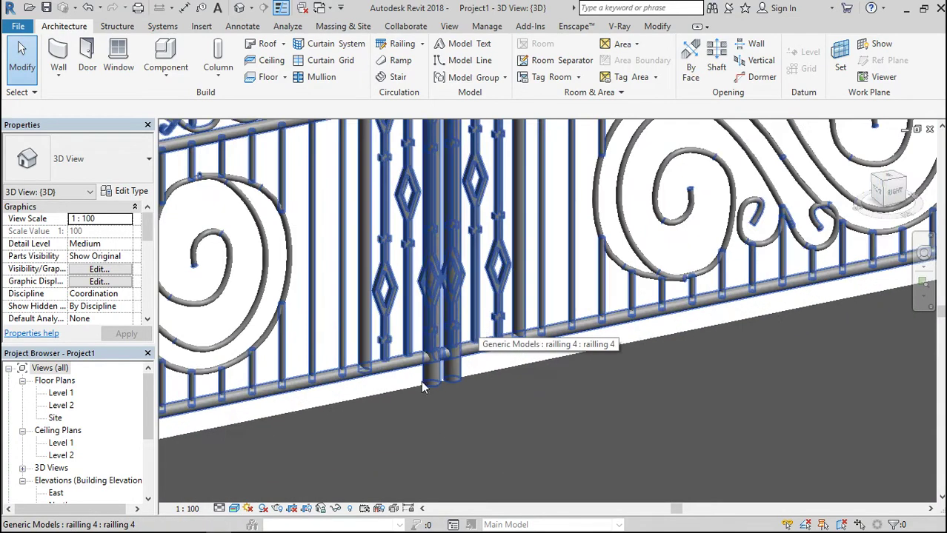
scroll(401, 403, down, 5)
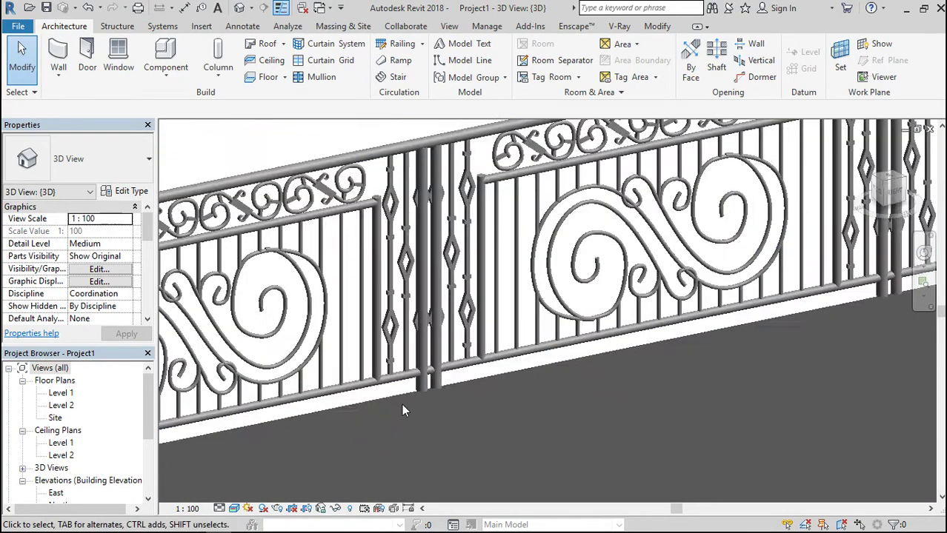
scroll(539, 394, down, 4)
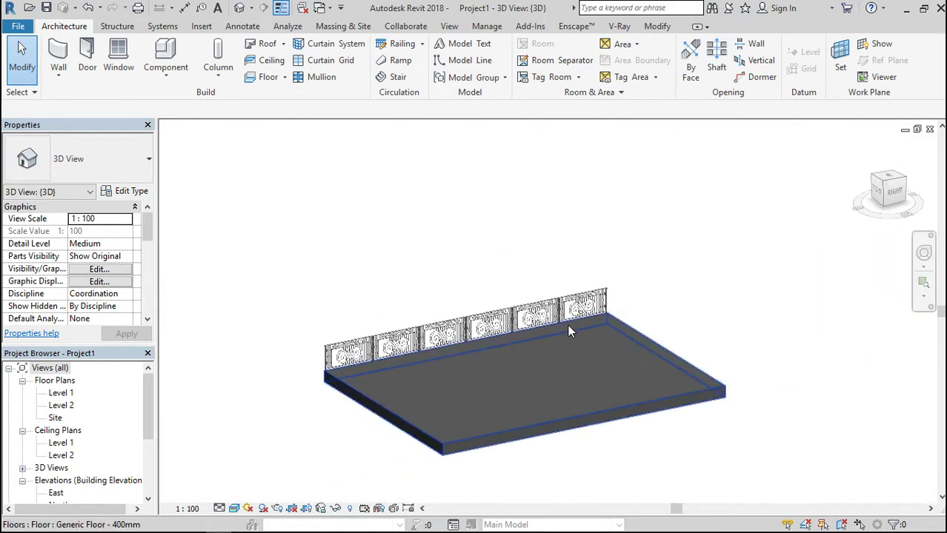
scroll(569, 332, up, 5)
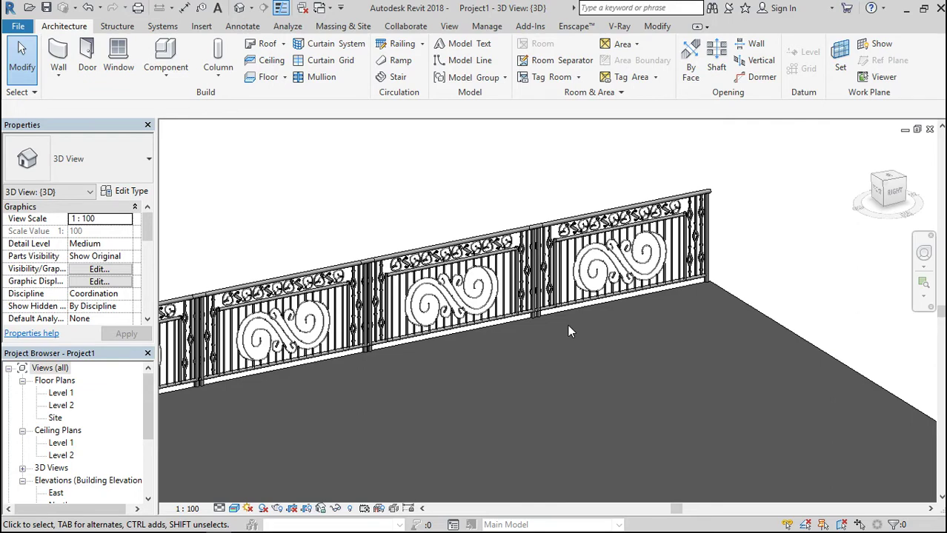
scroll(503, 194, down, 4)
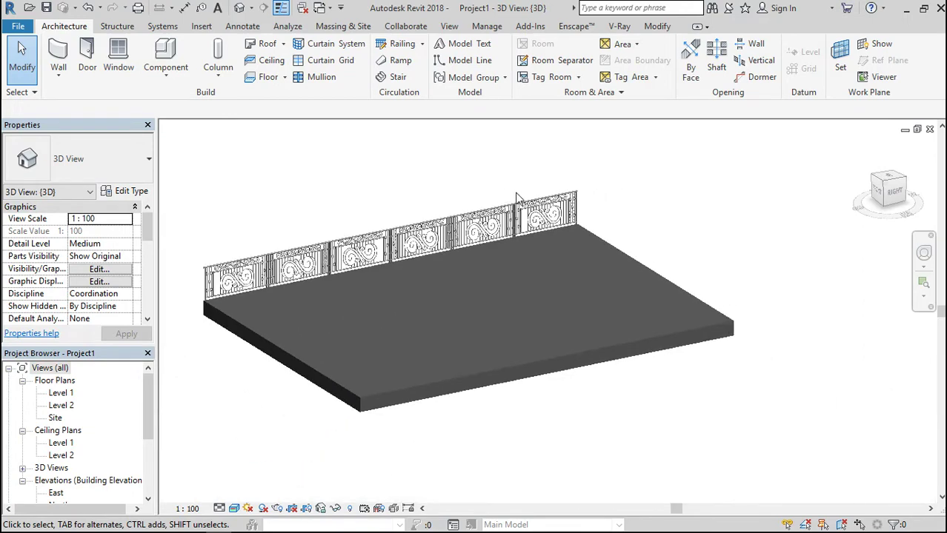
Draw a 23-riser straight stair run on Level 1, finish it, and view it in 3D.
double_click(61, 393)
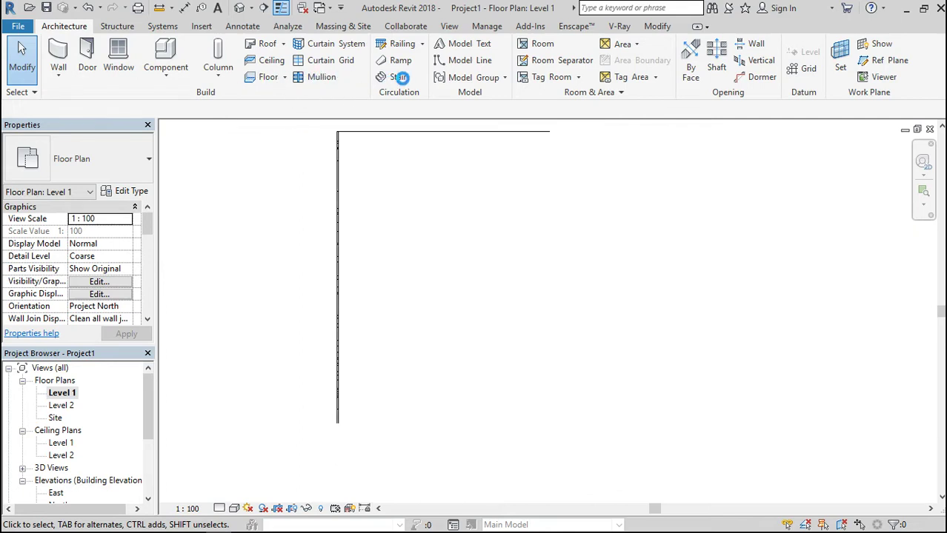
click(399, 79)
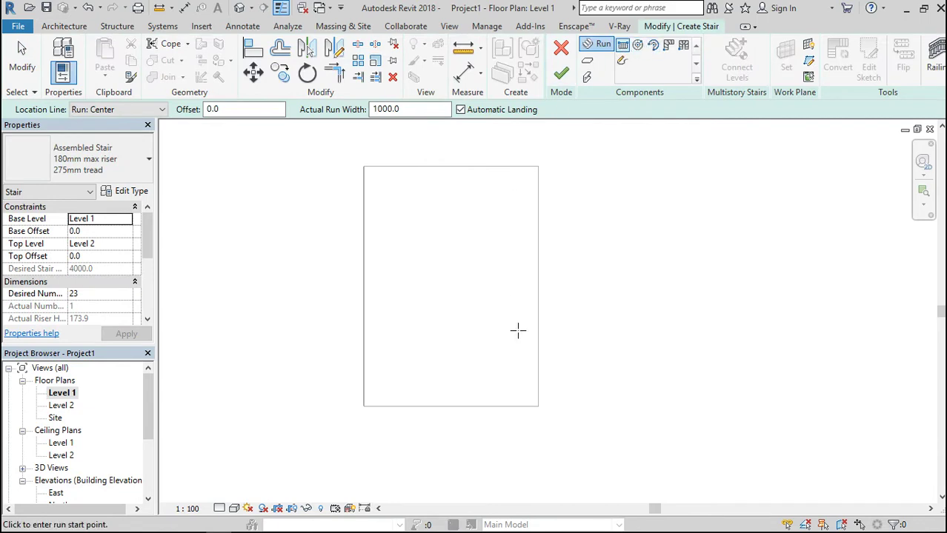
click(492, 331)
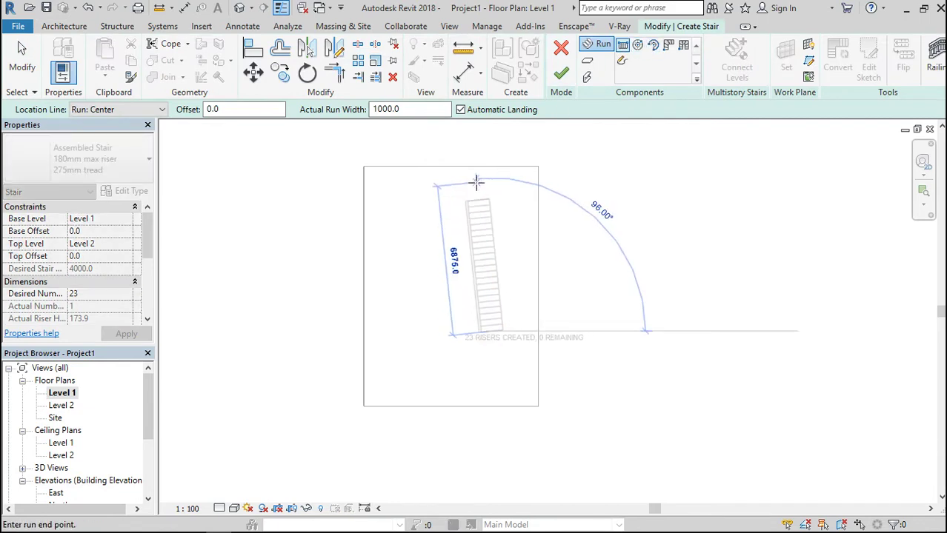
click(496, 175)
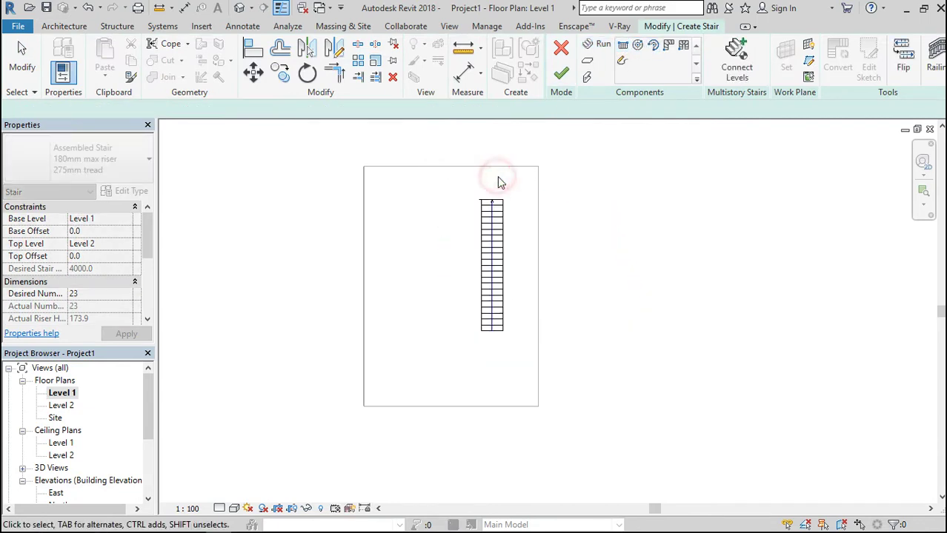
click(565, 71)
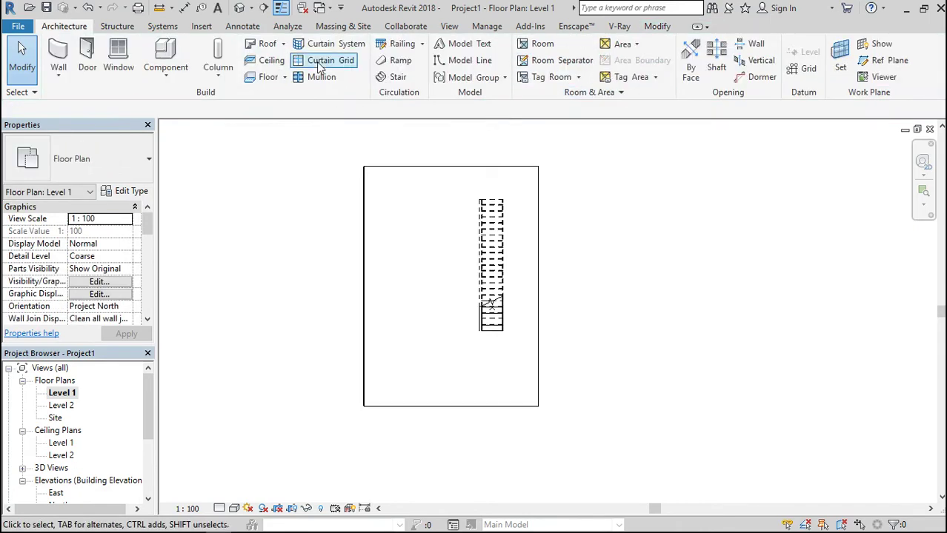
click(238, 8)
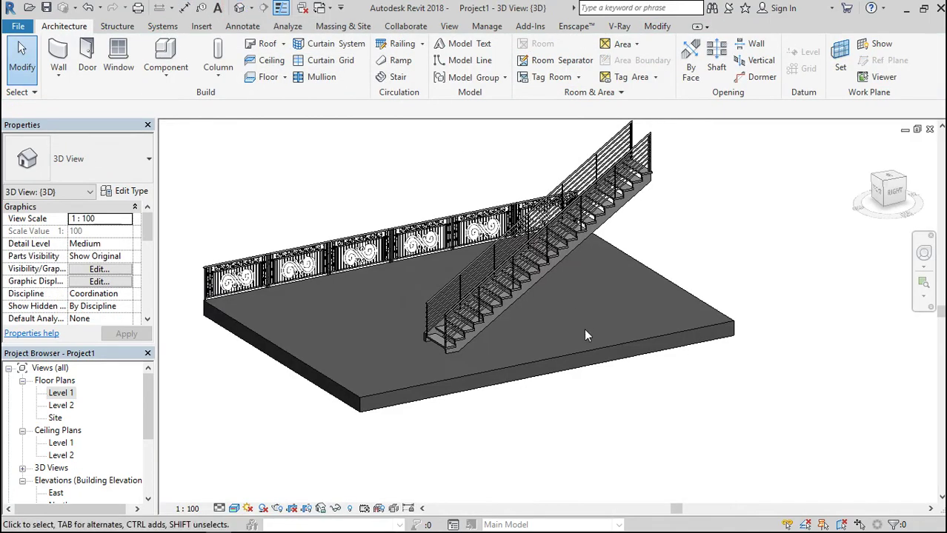
Delete both Railing 900mm Pipe railings from the stair, leaving bare open treads.
scroll(433, 318, up, 5)
scroll(433, 318, up, 2)
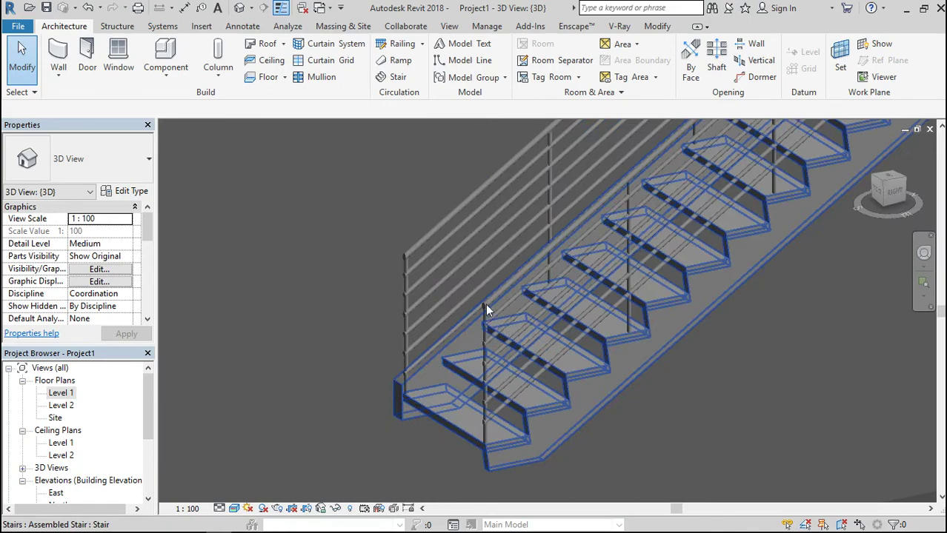
click(448, 222)
key(Delete)
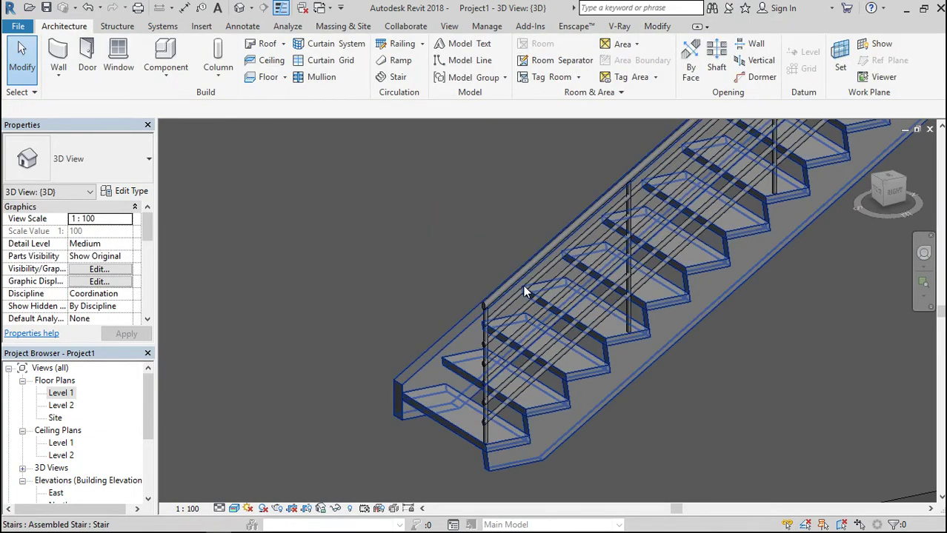
click(480, 339)
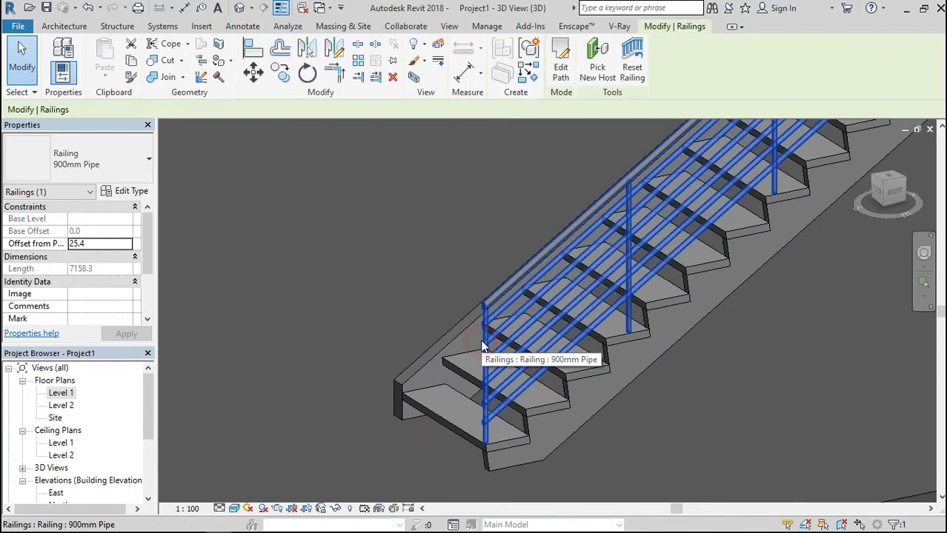
key(Delete)
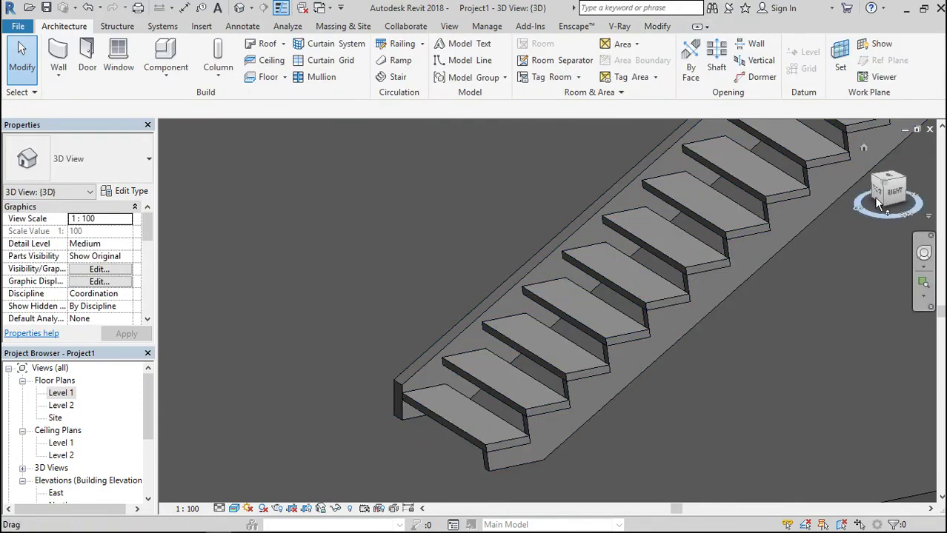
drag(882, 197, 853, 191)
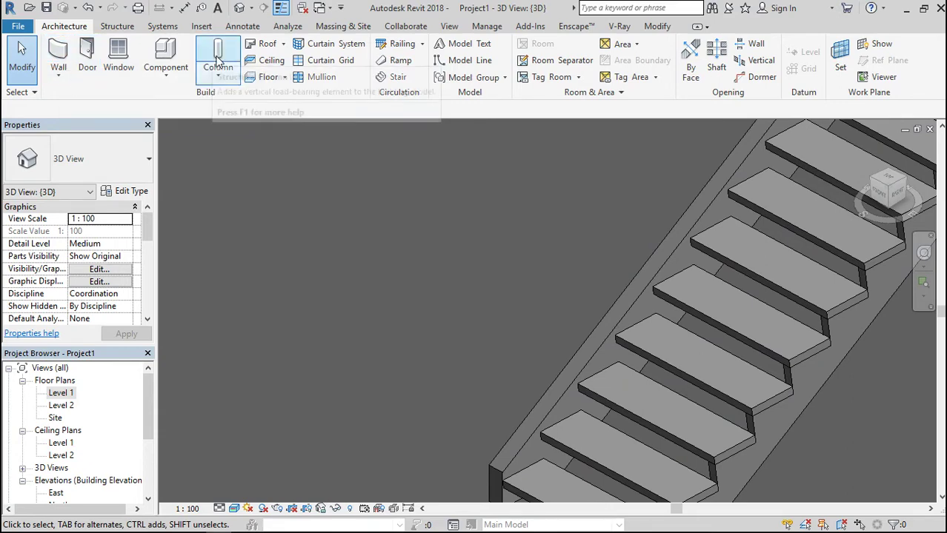
Open the Level 1 floor plan.
click(176, 50)
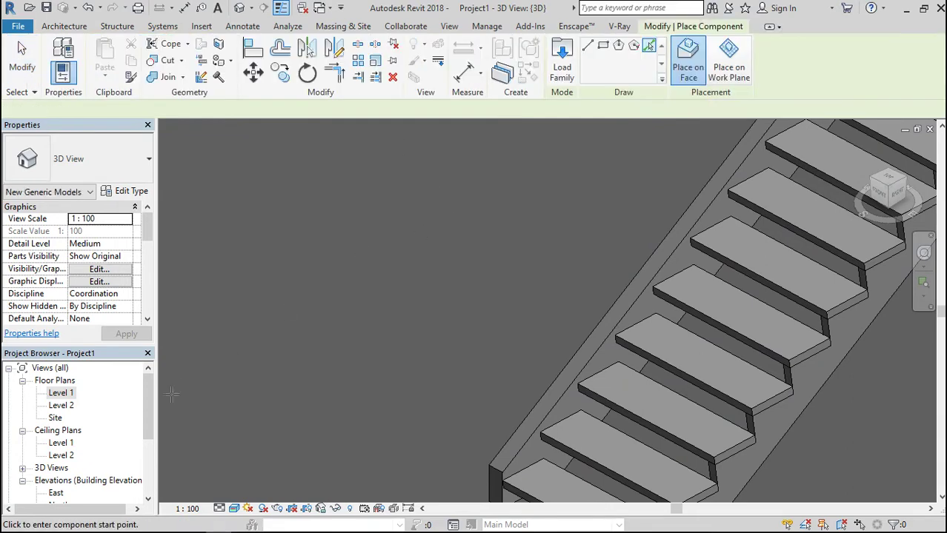
click(94, 432)
scroll(95, 432, down, 1)
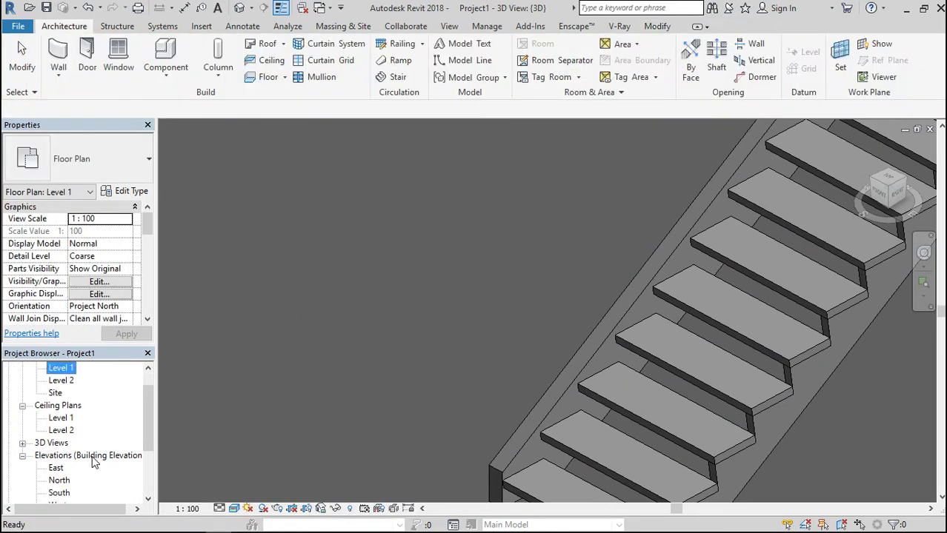
double_click(56, 370)
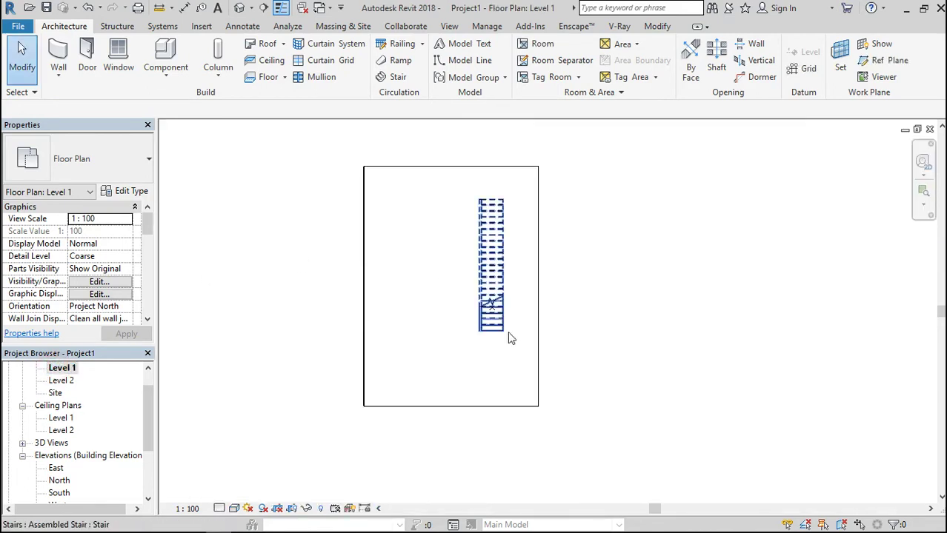
scroll(509, 338, up, 5)
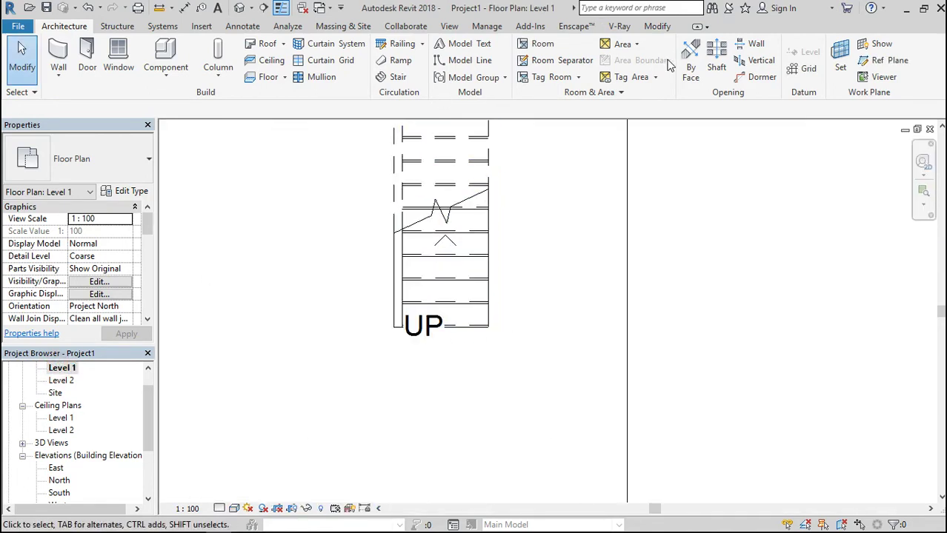
Place the railling 4 component from the stair's bottom corner to its top edge.
click(166, 59)
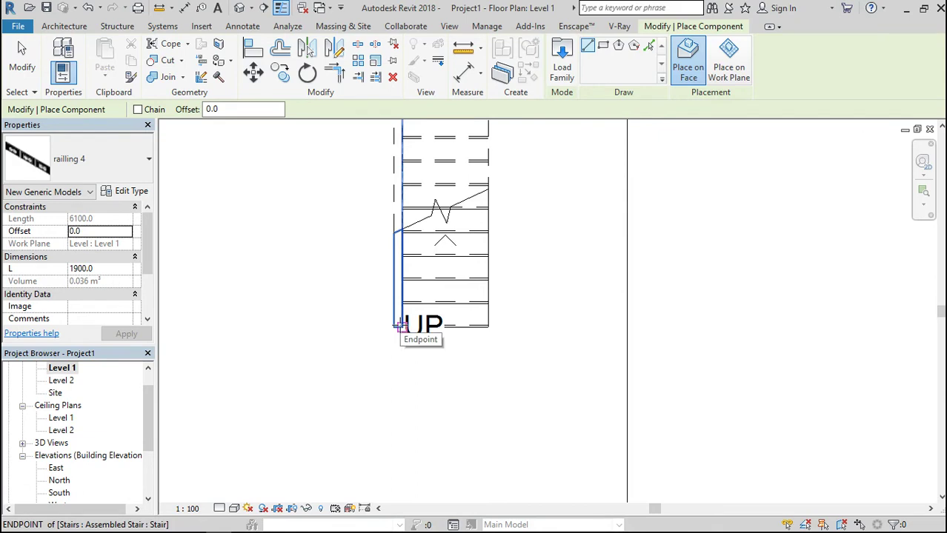
scroll(401, 324, up, 2)
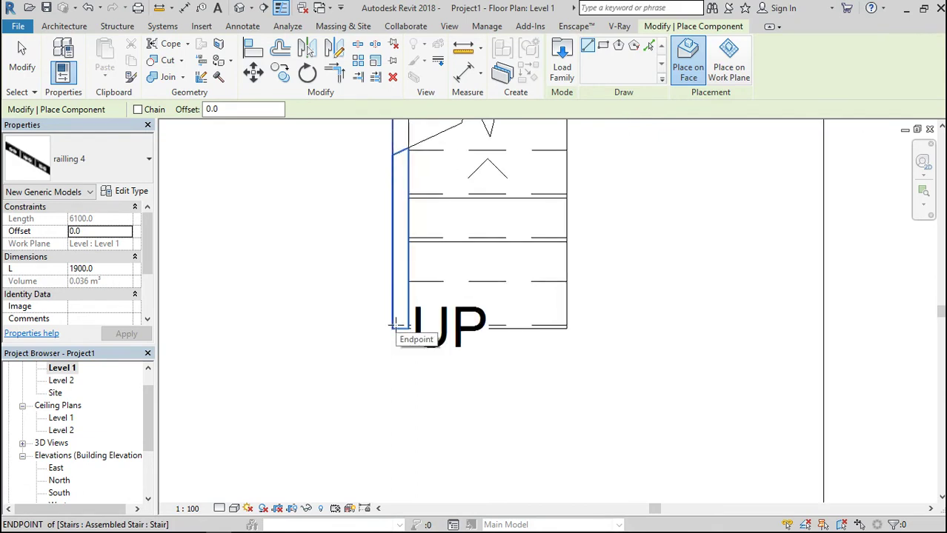
click(400, 328)
scroll(466, 377, down, 3)
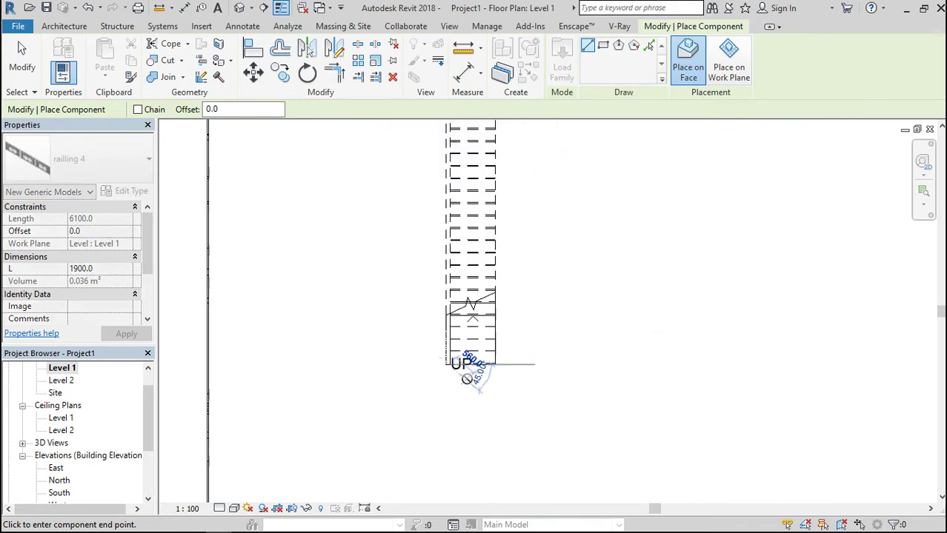
scroll(467, 378, down, 1)
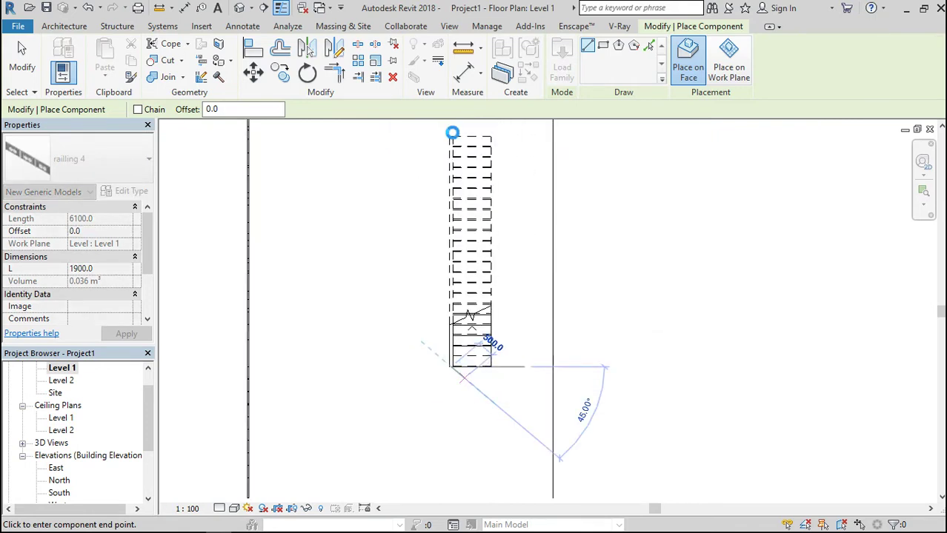
click(452, 132)
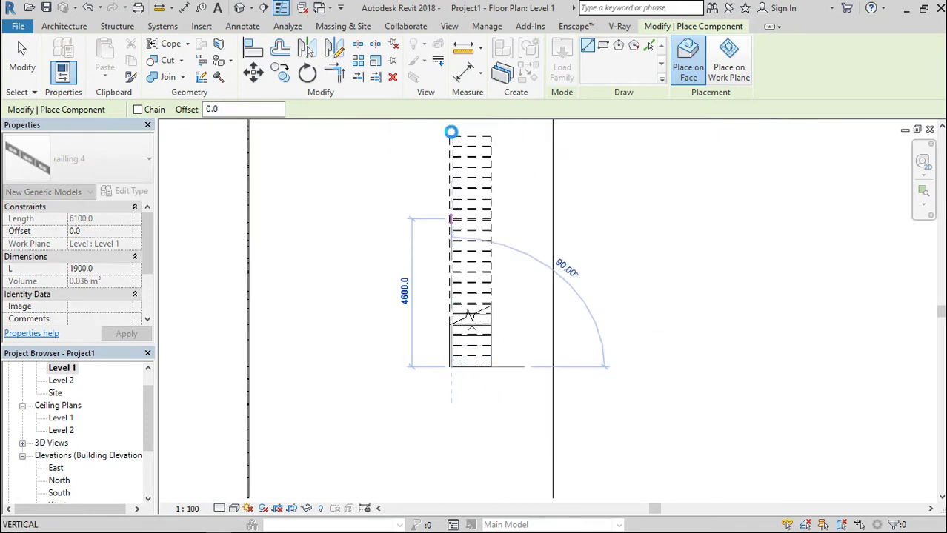
click(452, 132)
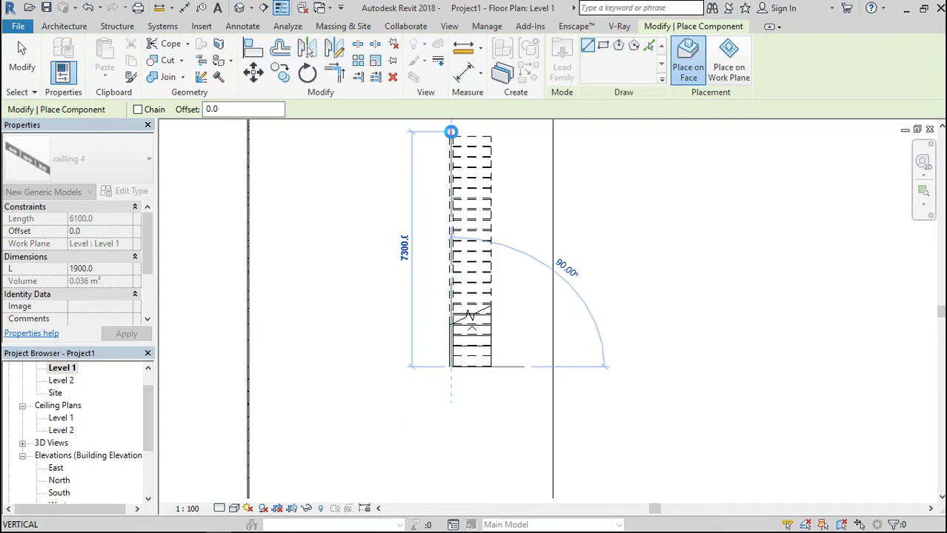
scroll(451, 132, up, 3)
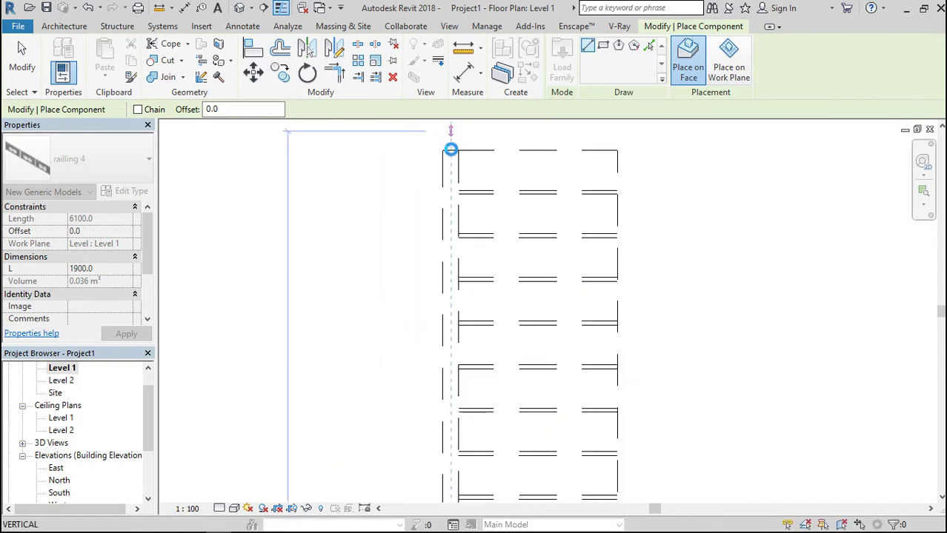
click(451, 150)
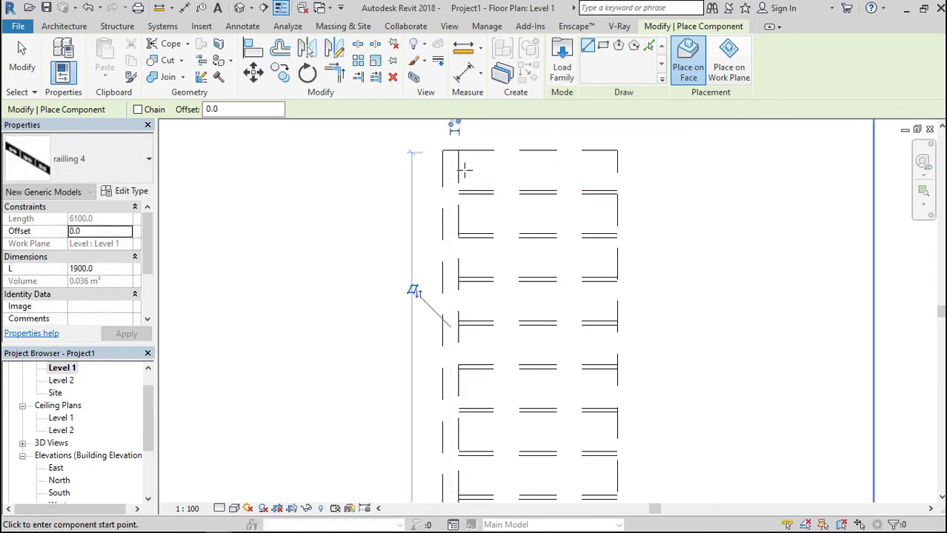
key(Escape)
key(Escape)
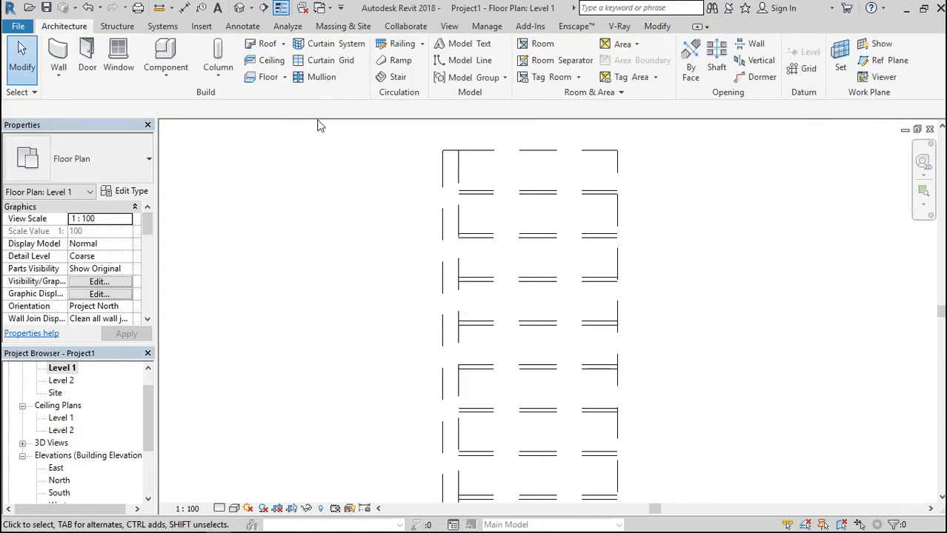
Switch to the Default 3D View to see the railing along the stair.
click(241, 8)
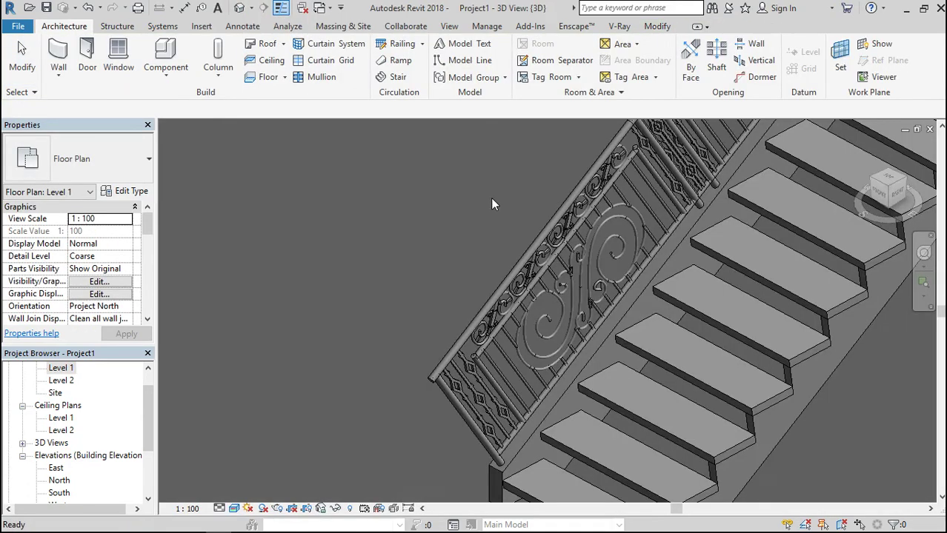
scroll(481, 271, down, 3)
scroll(483, 272, down, 2)
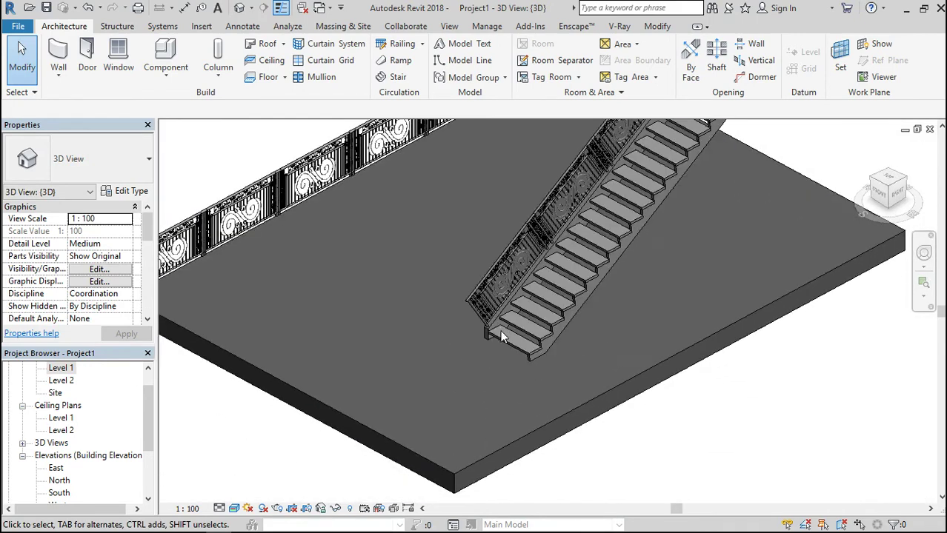
scroll(500, 335, down, 3)
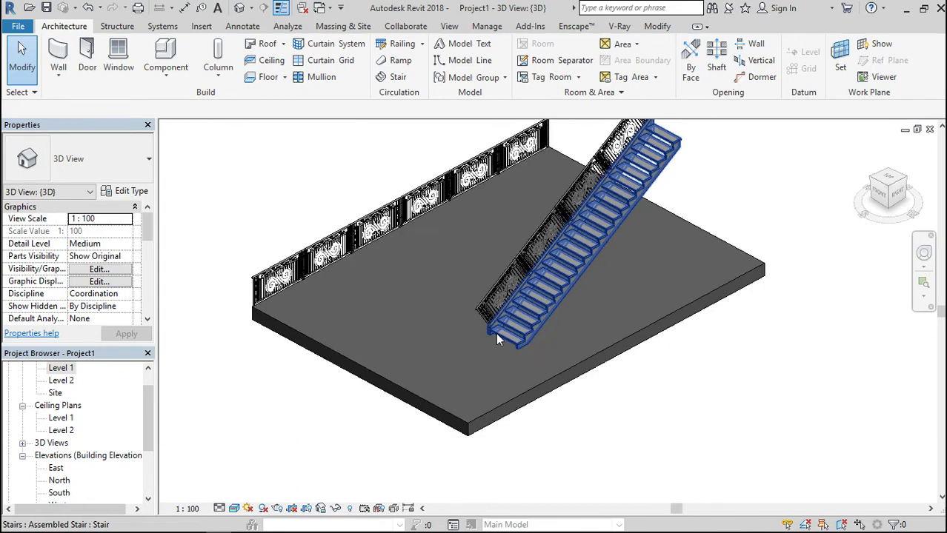
scroll(496, 333, up, 5)
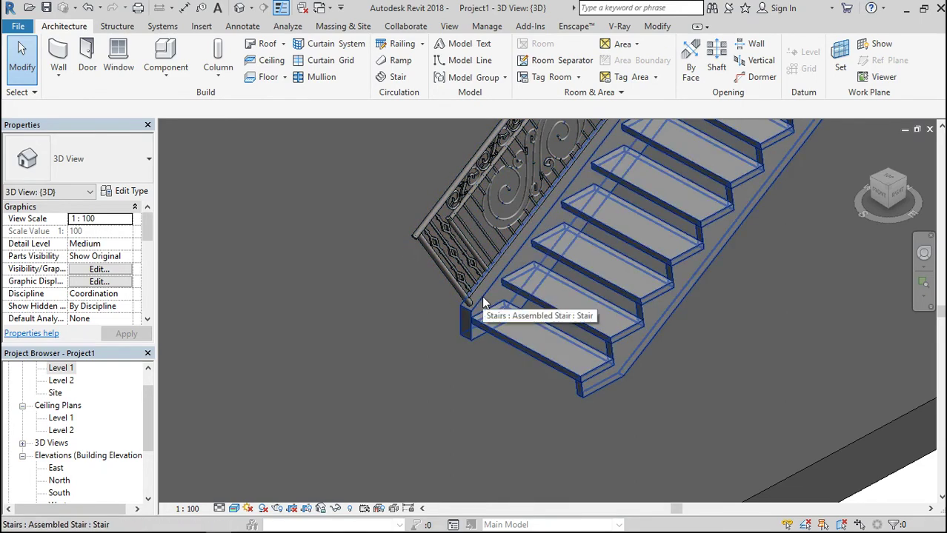
scroll(442, 307, down, 1)
scroll(442, 301, down, 4)
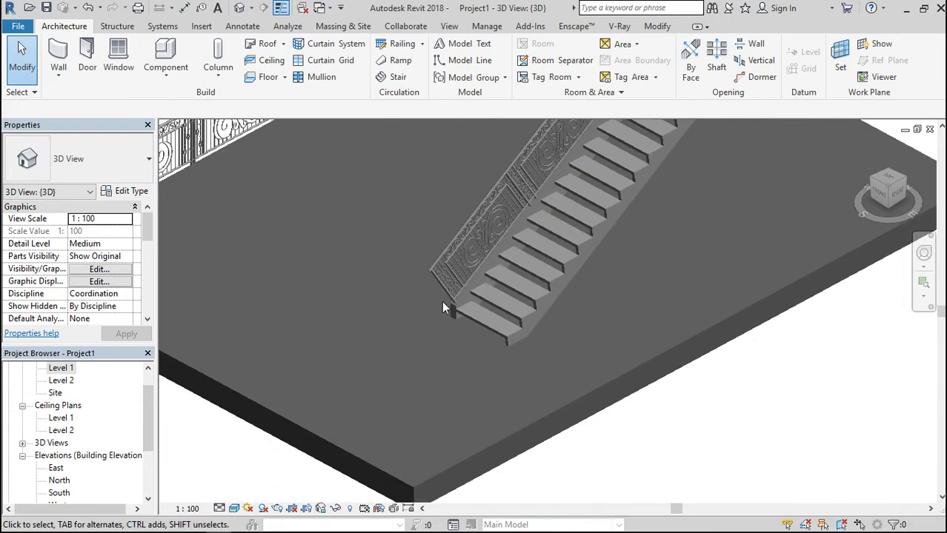
scroll(455, 315, up, 1)
scroll(455, 315, down, 2)
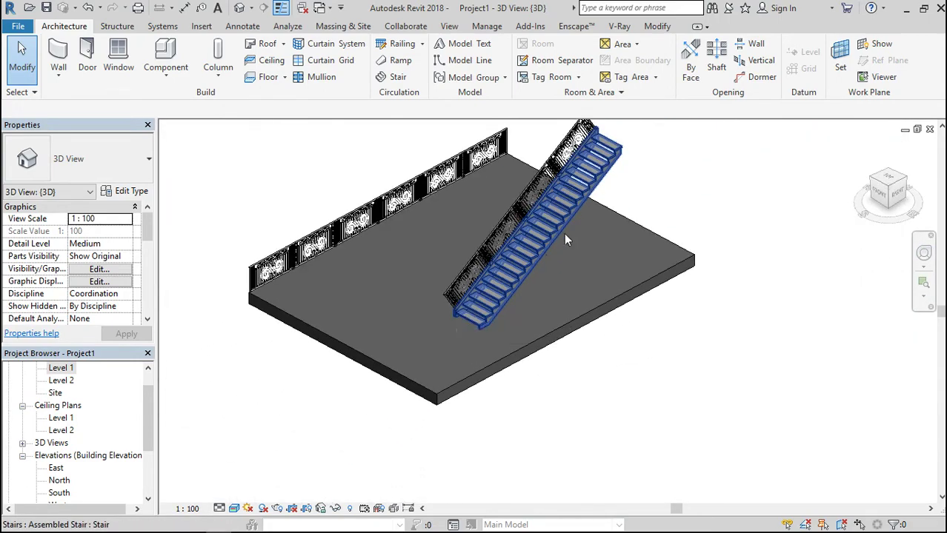
scroll(593, 142, up, 3)
scroll(593, 143, up, 4)
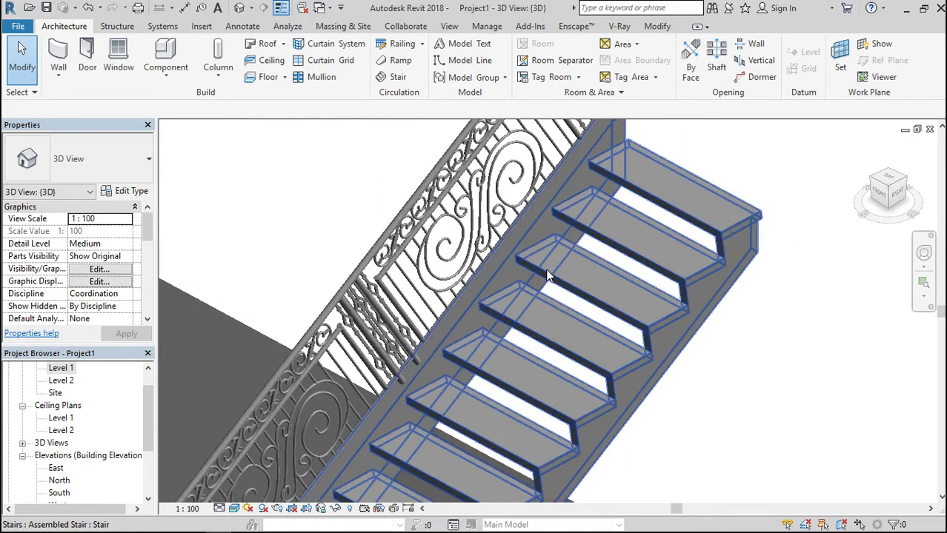
scroll(548, 276, down, 4)
scroll(548, 276, down, 2)
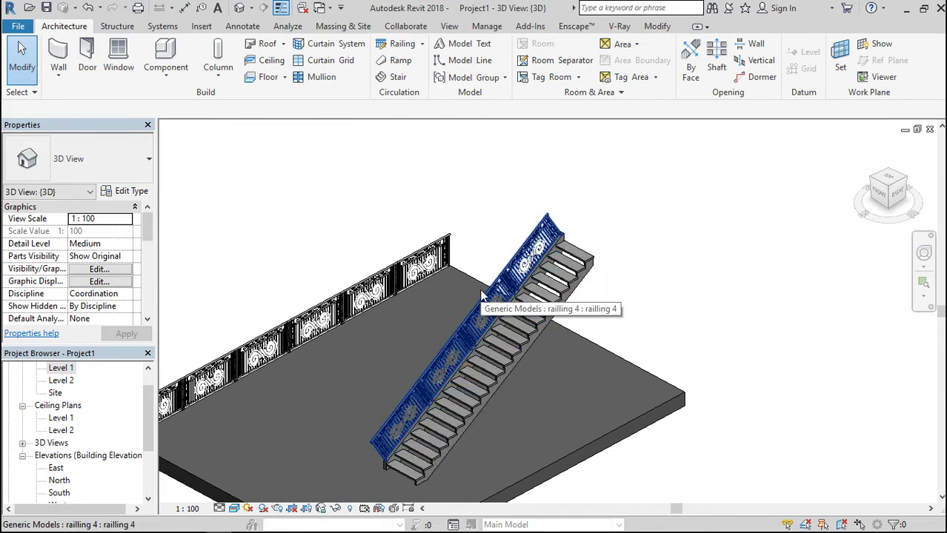
scroll(548, 236, down, 2)
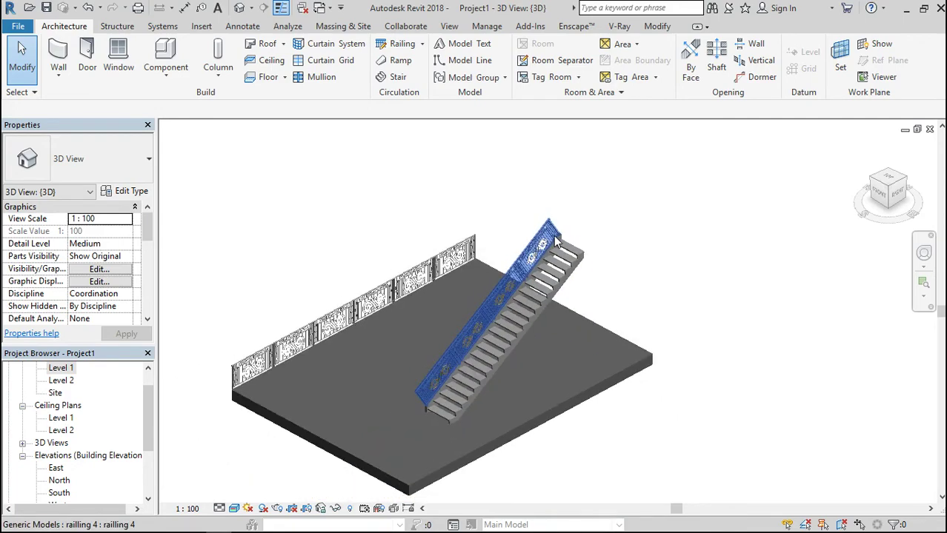
scroll(451, 377, up, 5)
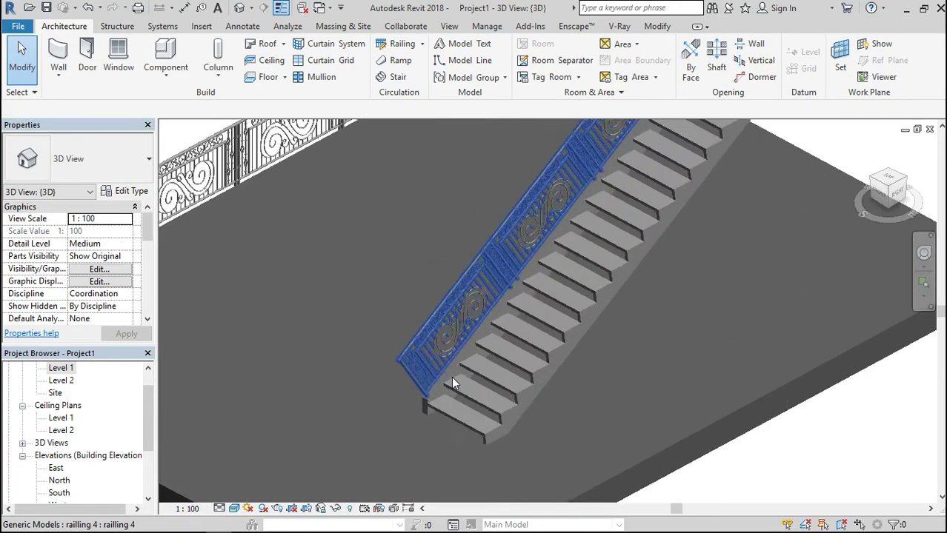
scroll(510, 367, down, 5)
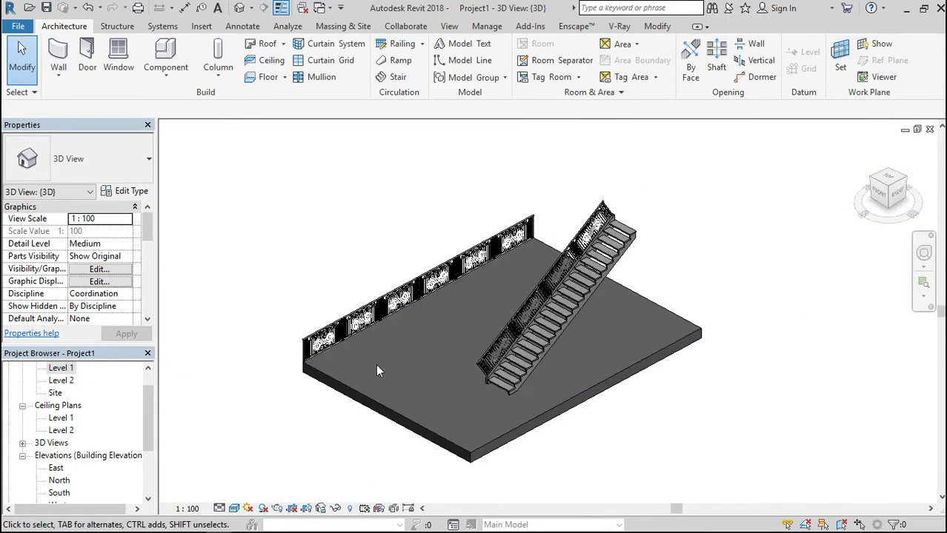
scroll(322, 349, up, 3)
scroll(321, 349, up, 2)
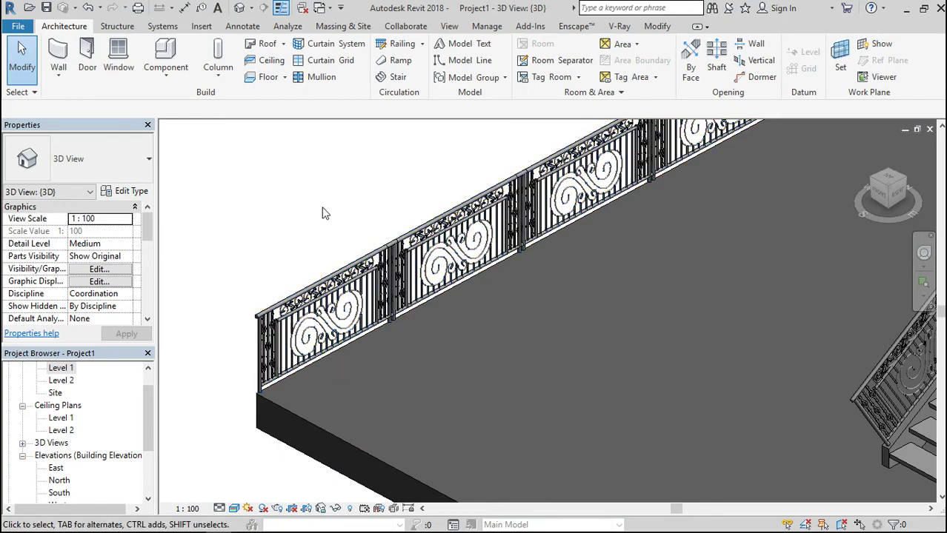
scroll(321, 211, down, 5)
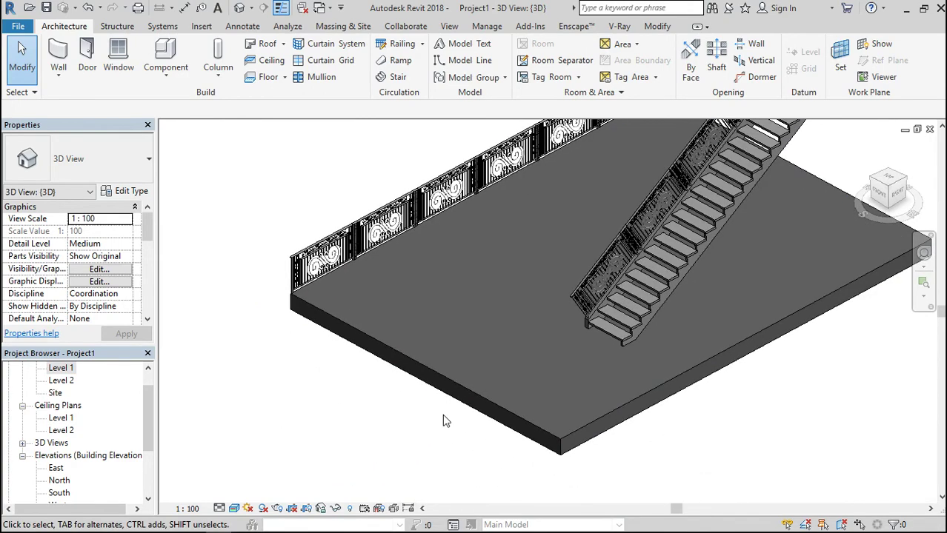
scroll(442, 421, down, 1)
scroll(337, 275, up, 4)
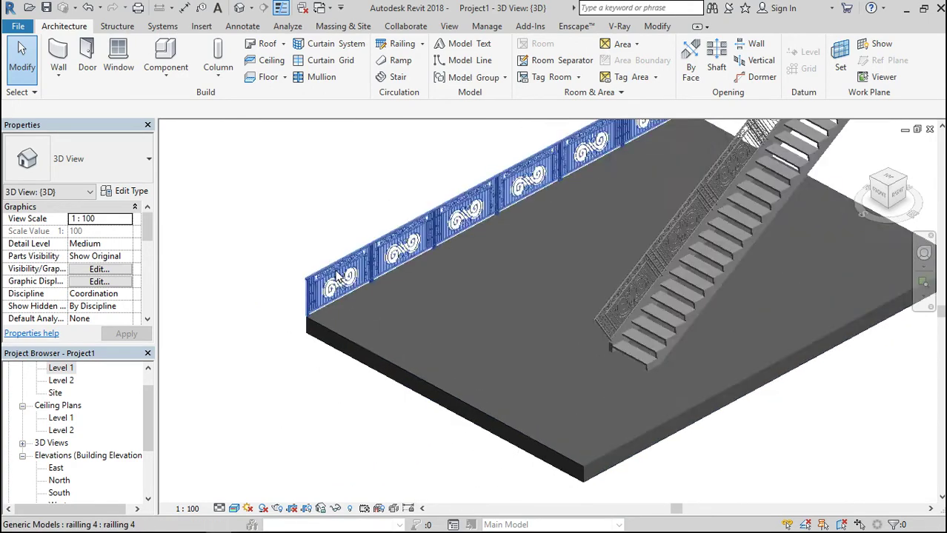
scroll(338, 276, up, 5)
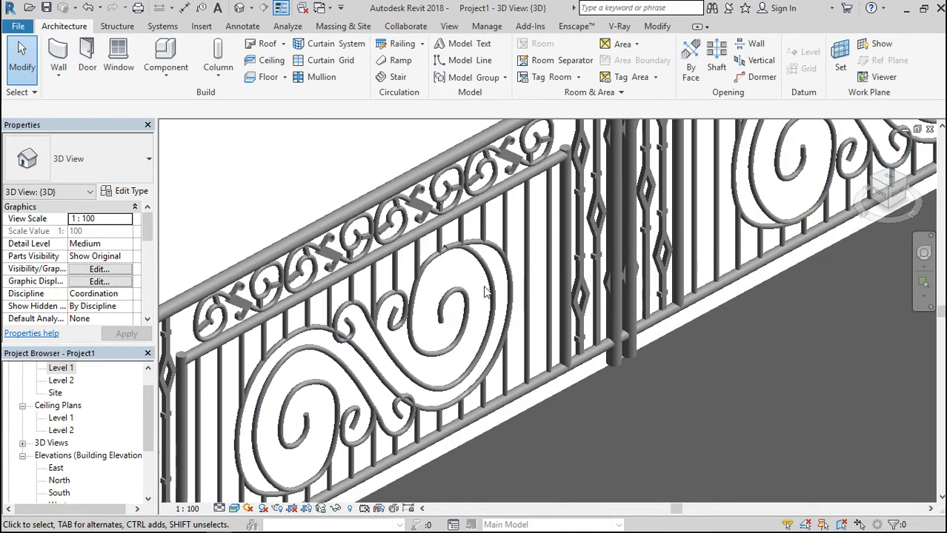
scroll(481, 294, down, 2)
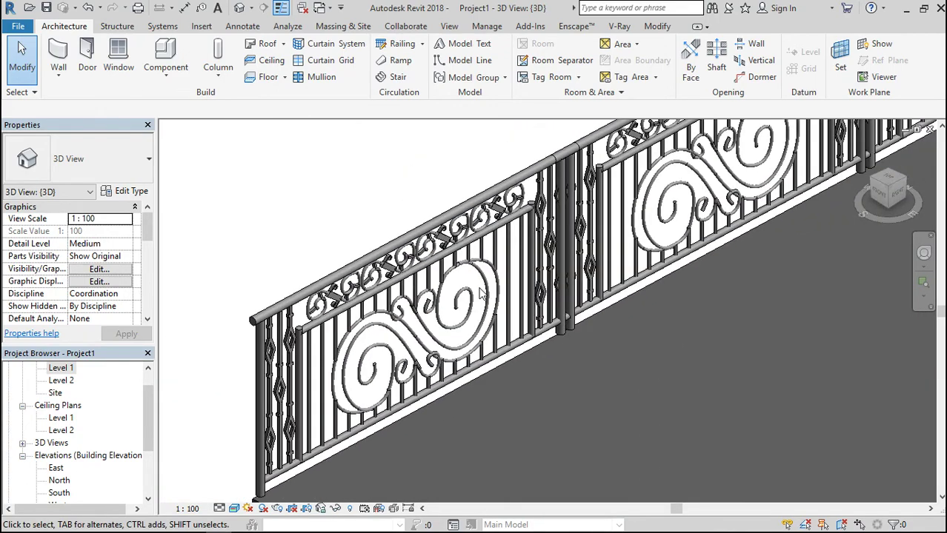
scroll(244, 280, down, 3)
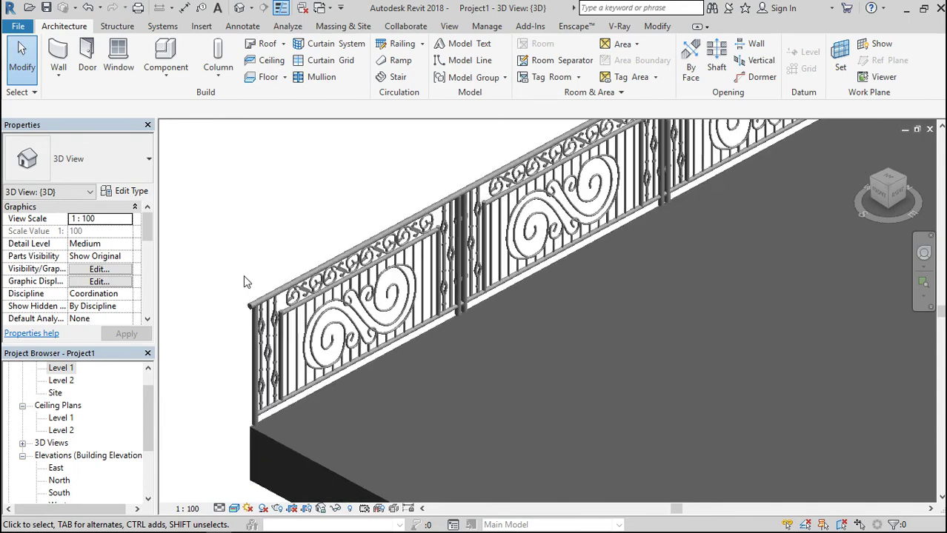
scroll(416, 295, up, 5)
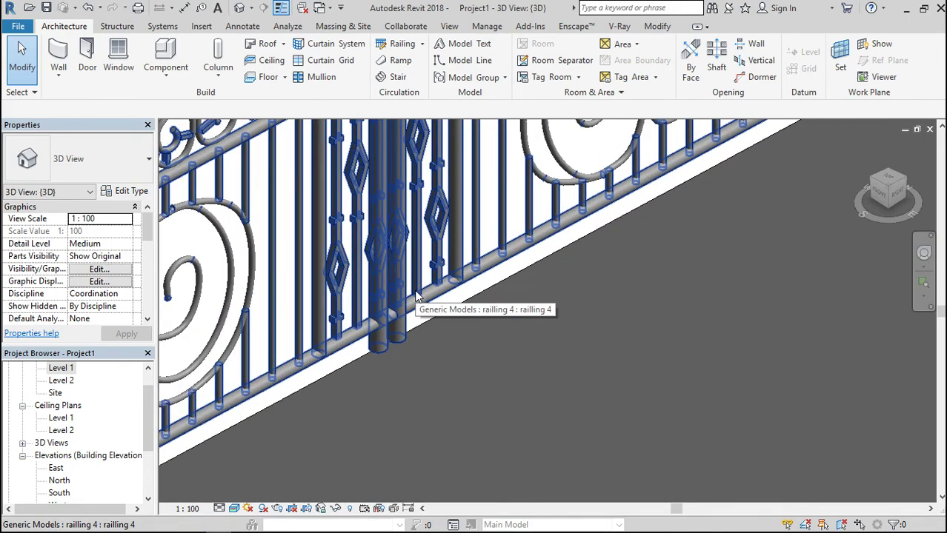
scroll(416, 295, up, 3)
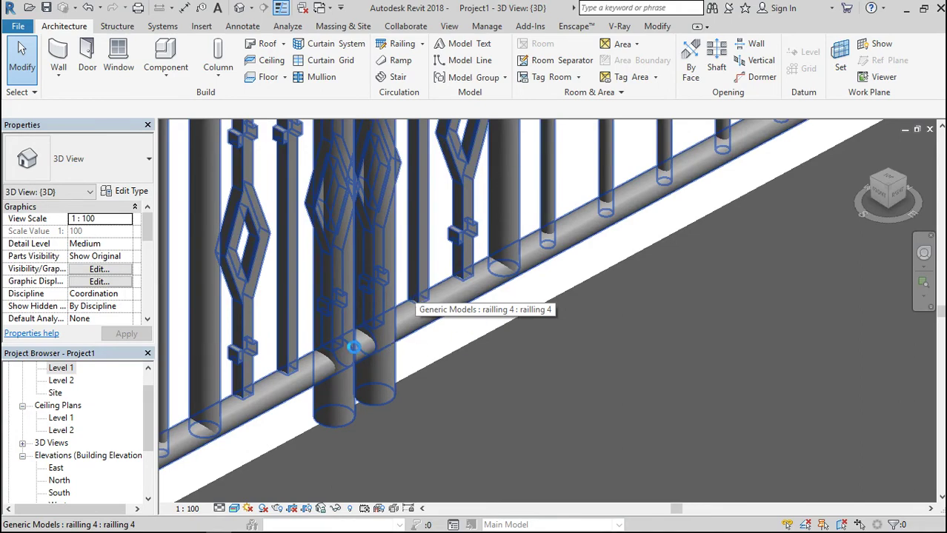
scroll(355, 353, down, 5)
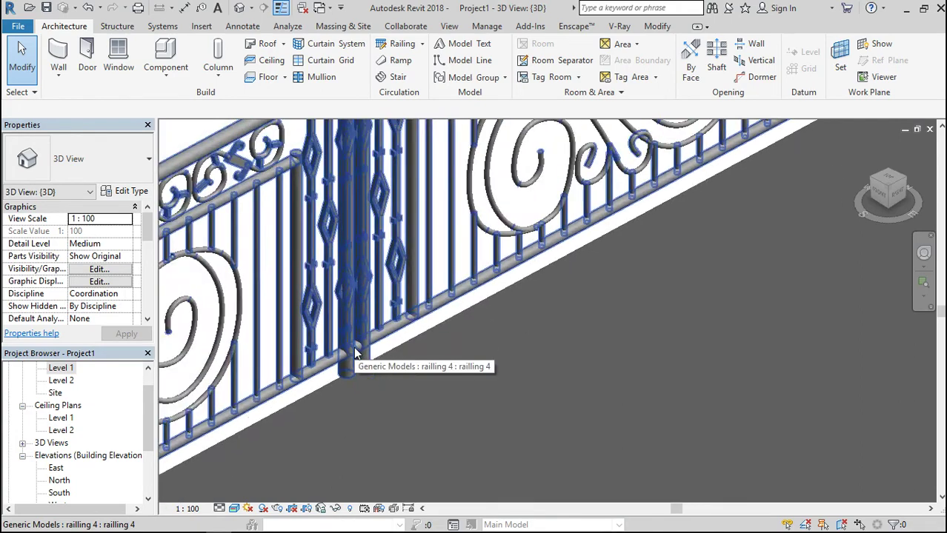
scroll(355, 353, down, 5)
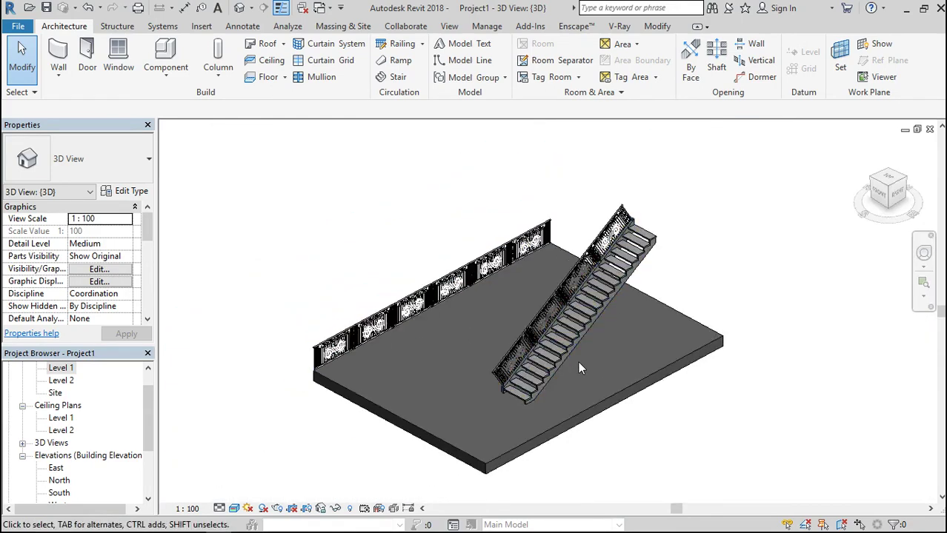
scroll(535, 359, up, 4)
scroll(535, 359, up, 5)
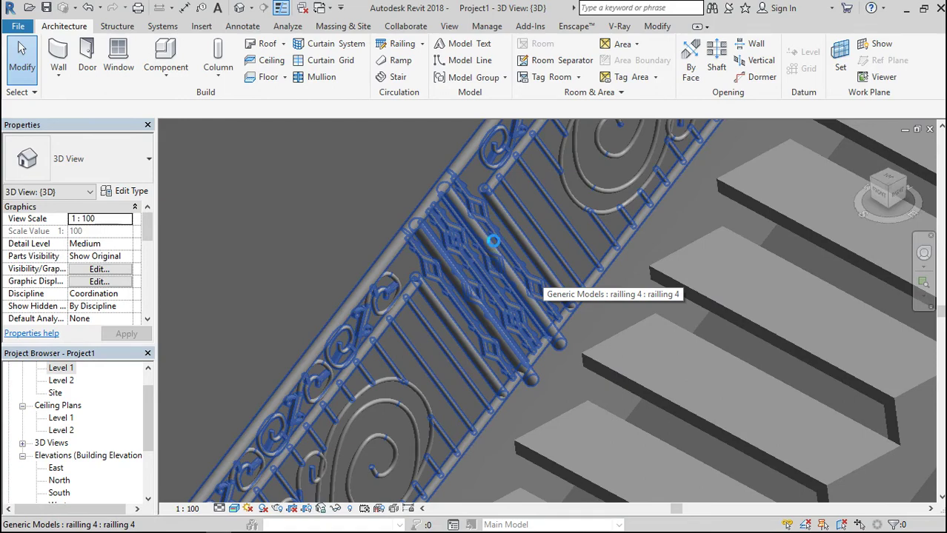
scroll(494, 242, up, 2)
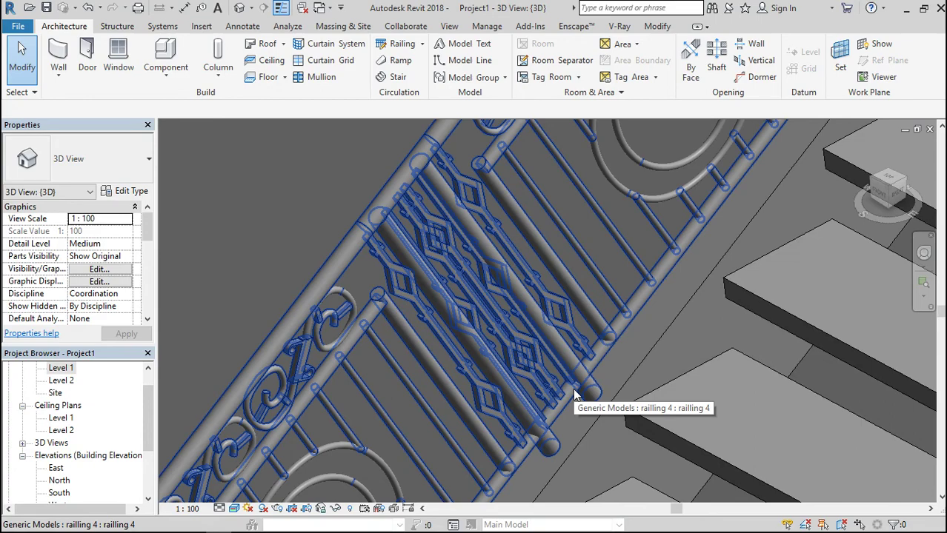
scroll(604, 302, down, 4)
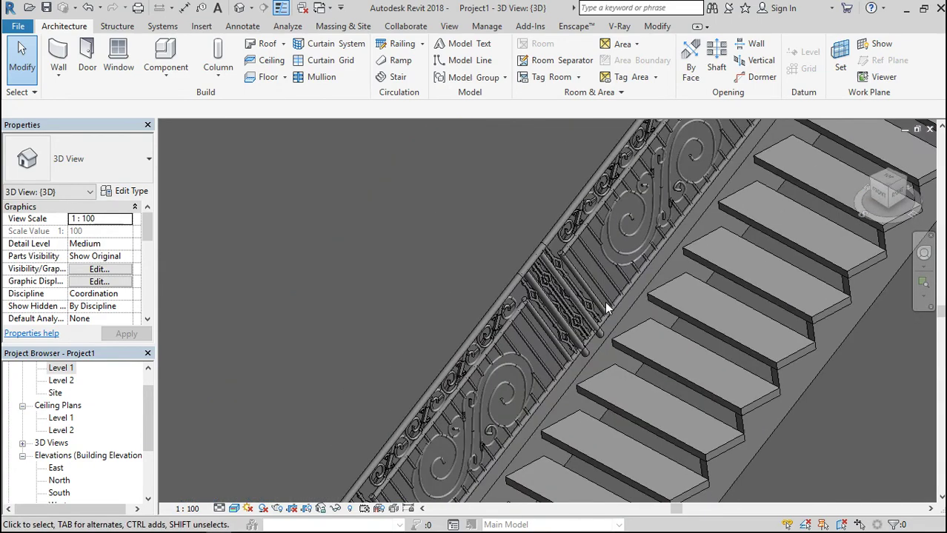
scroll(493, 275, down, 2)
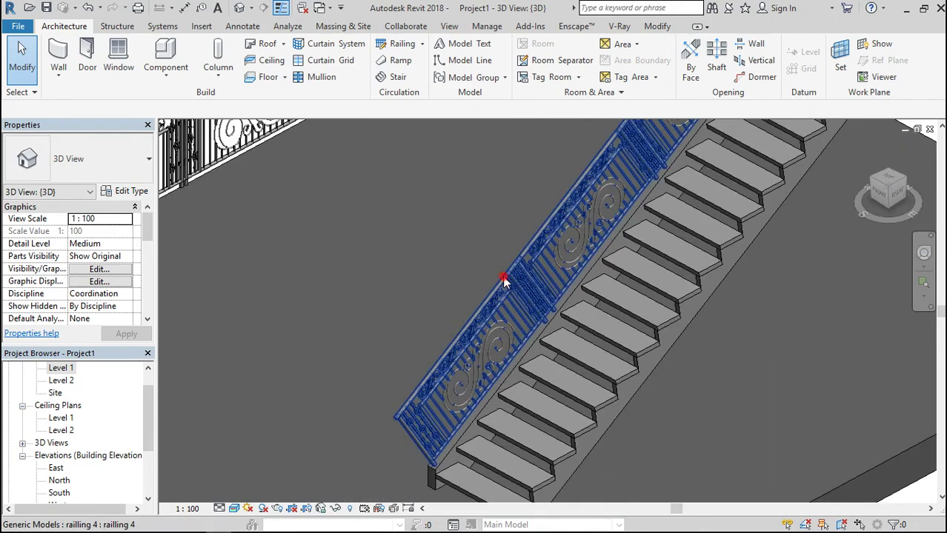
Delete the existing stair railing and abandon a two-point railling 4 placement.
click(504, 280)
key(Delete)
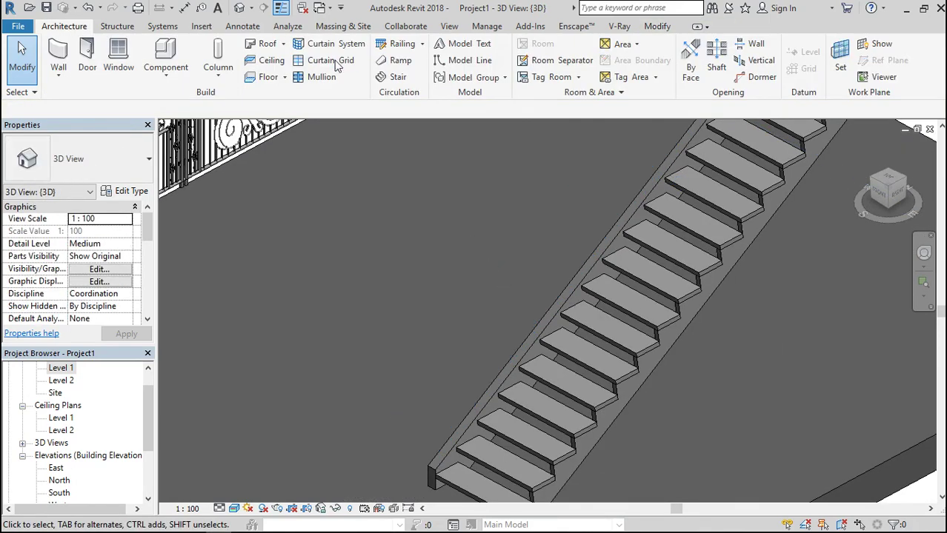
click(167, 63)
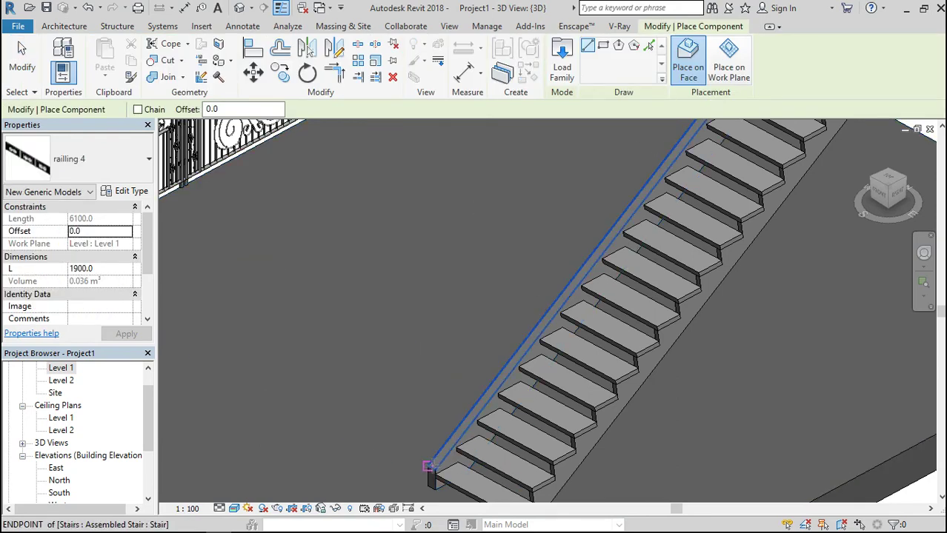
scroll(428, 466, up, 3)
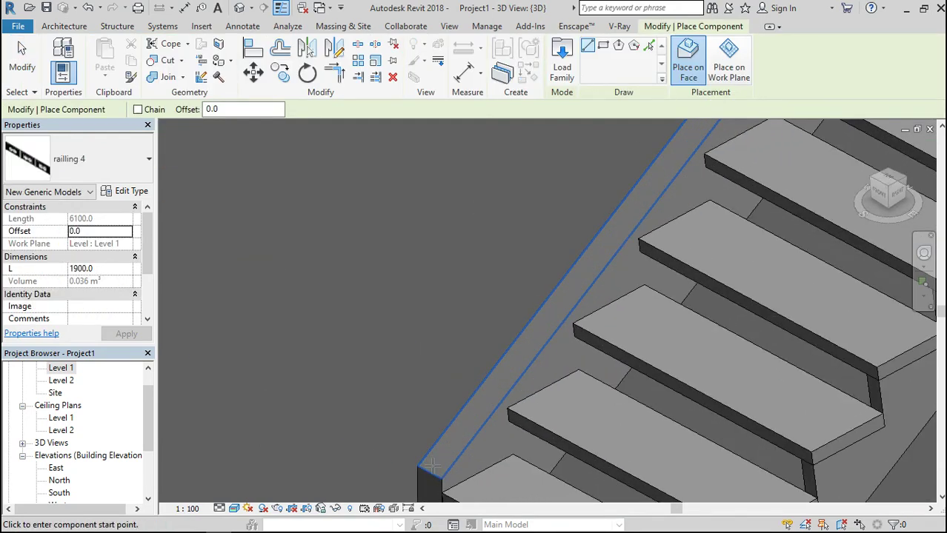
click(432, 461)
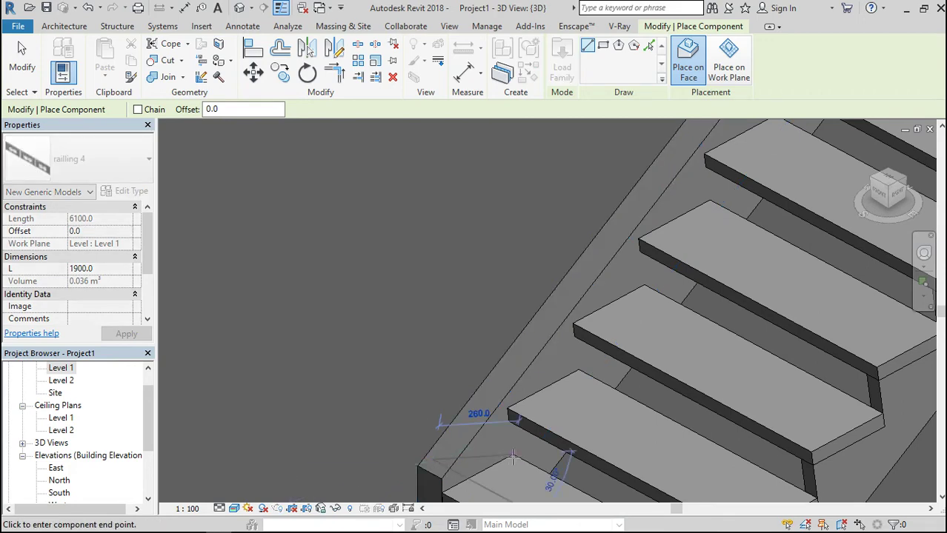
key(Escape)
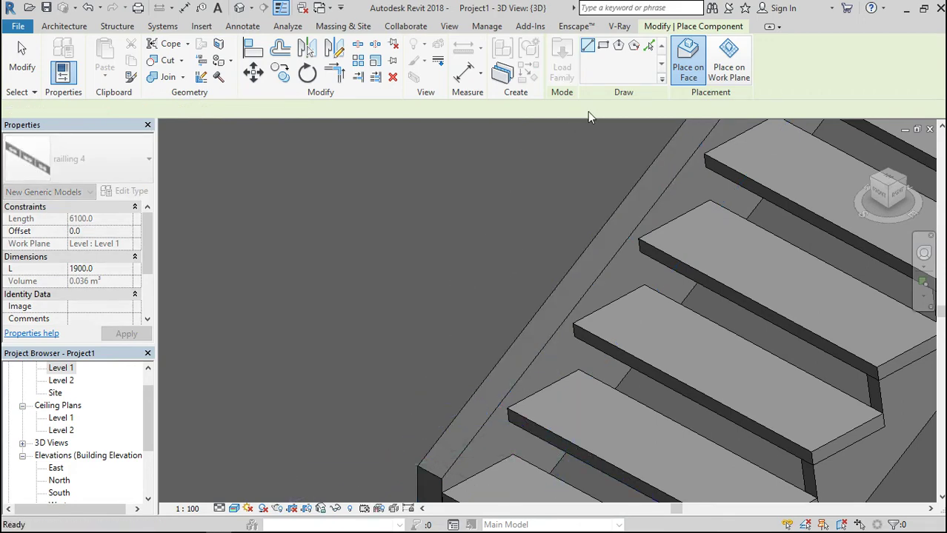
Place railling 4 on the stair face by picking the stair's side edge.
click(648, 47)
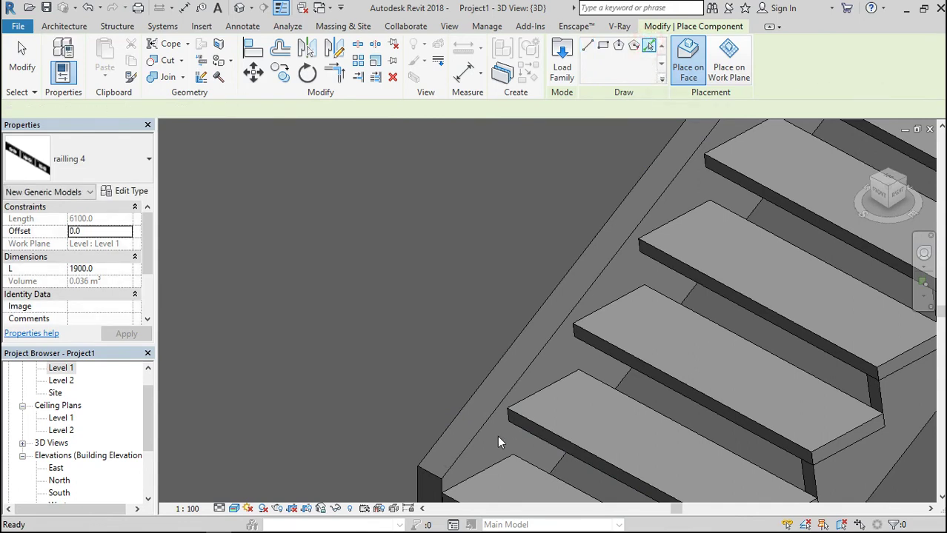
click(438, 449)
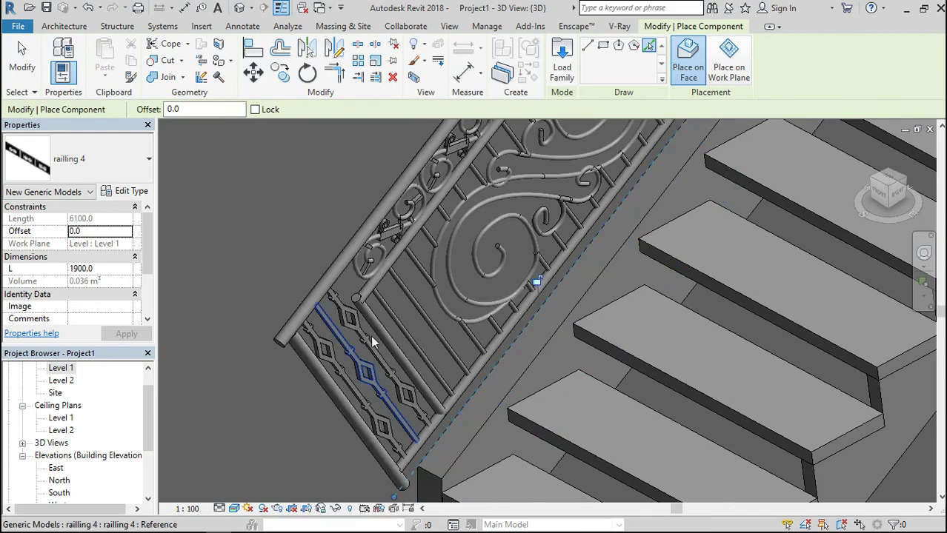
scroll(449, 392, down, 1)
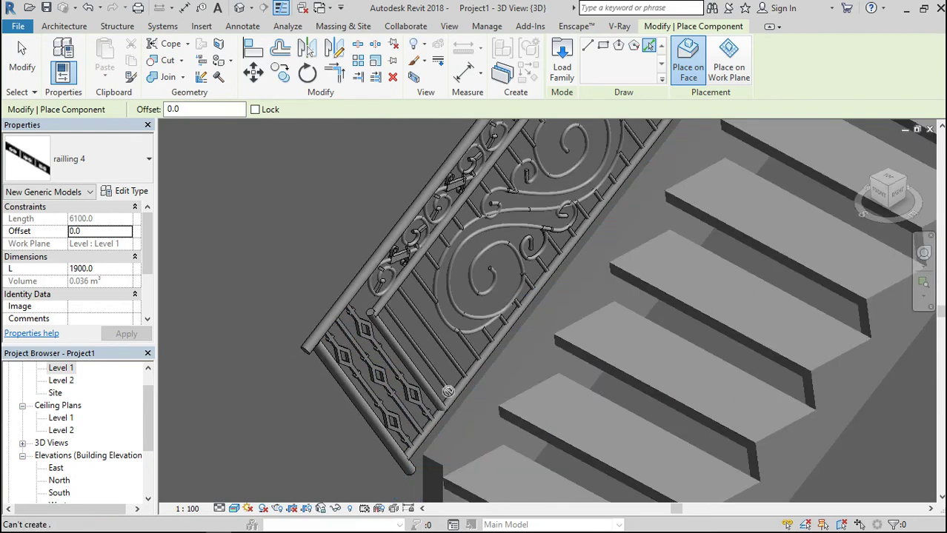
scroll(448, 391, down, 4)
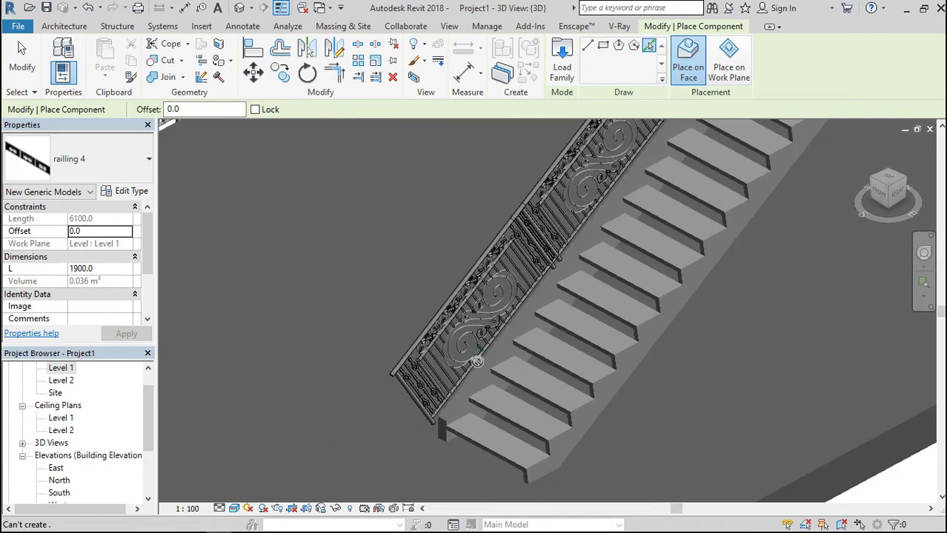
scroll(548, 263, down, 5)
scroll(548, 263, up, 8)
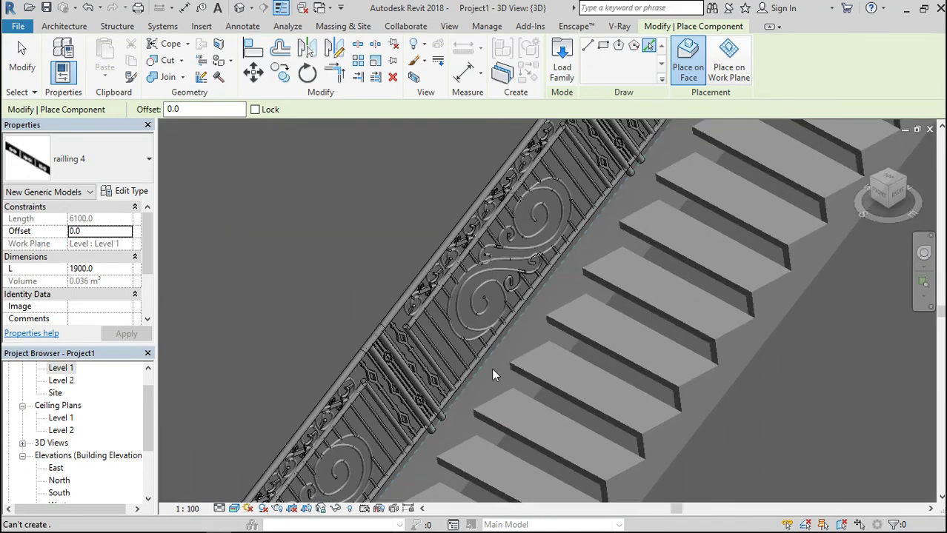
scroll(410, 439, up, 3)
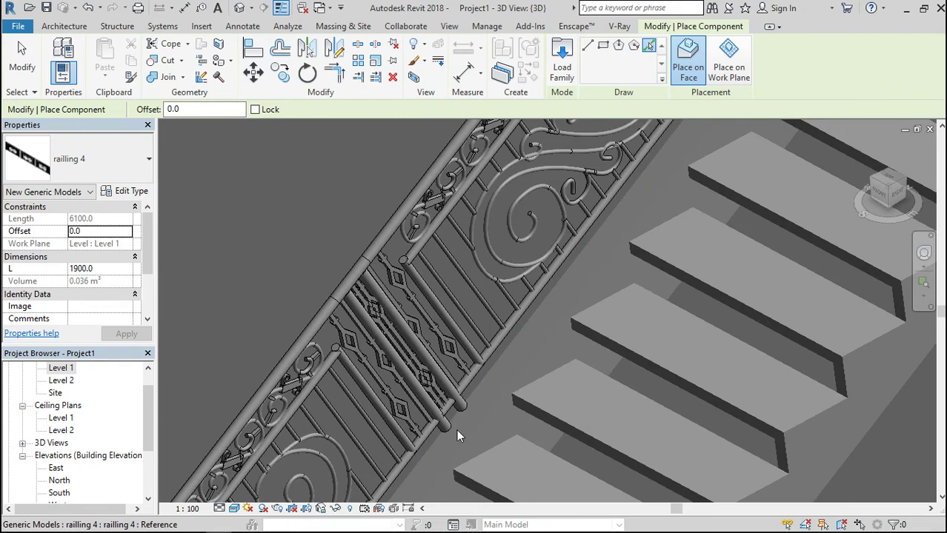
scroll(456, 429, up, 2)
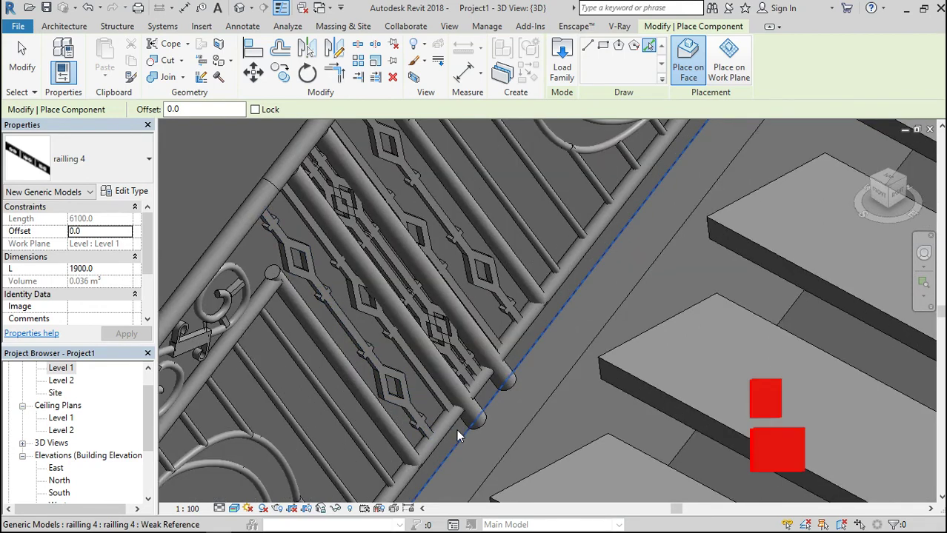
key(Escape)
key(Escape)
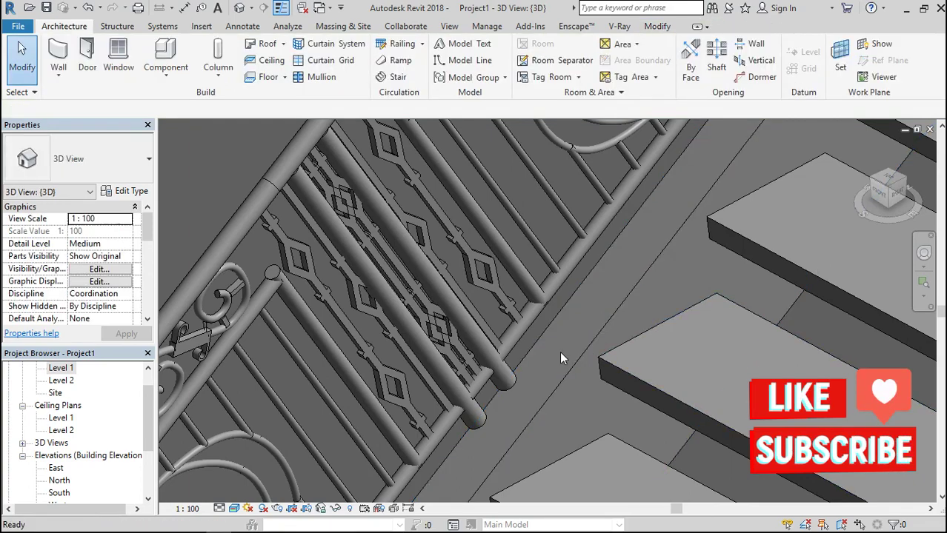
Select the stair railing and verify Length 7277.5, L 1900.0 and 0.0 offset.
scroll(556, 350, down, 8)
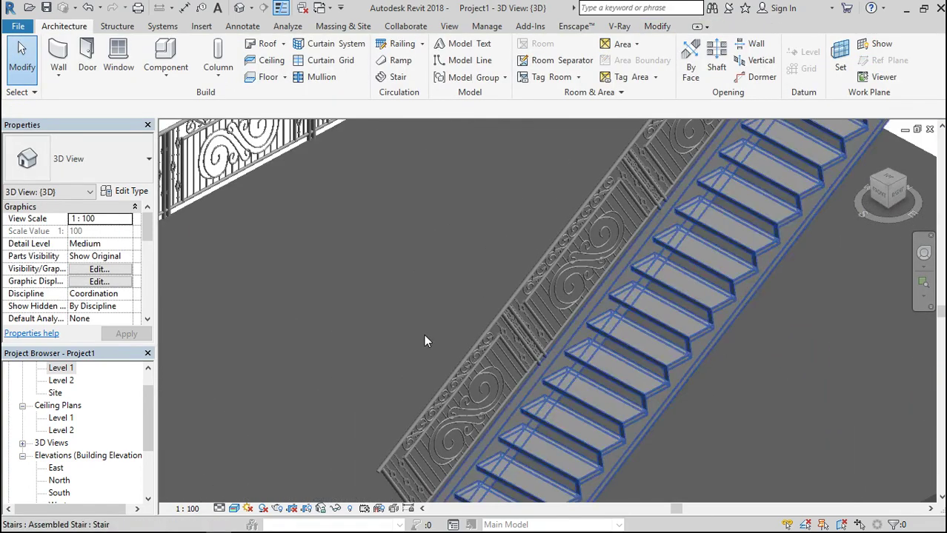
scroll(424, 340, down, 5)
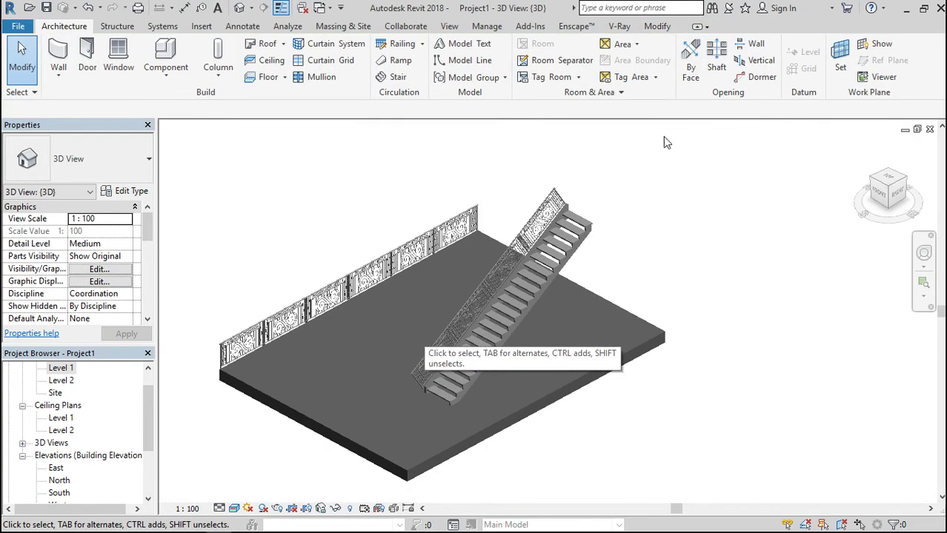
scroll(562, 229, up, 5)
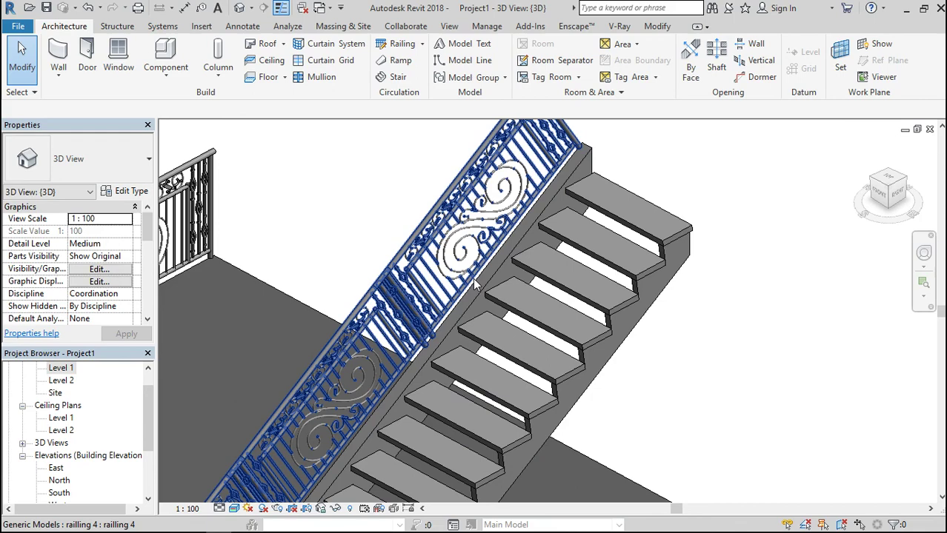
click(417, 254)
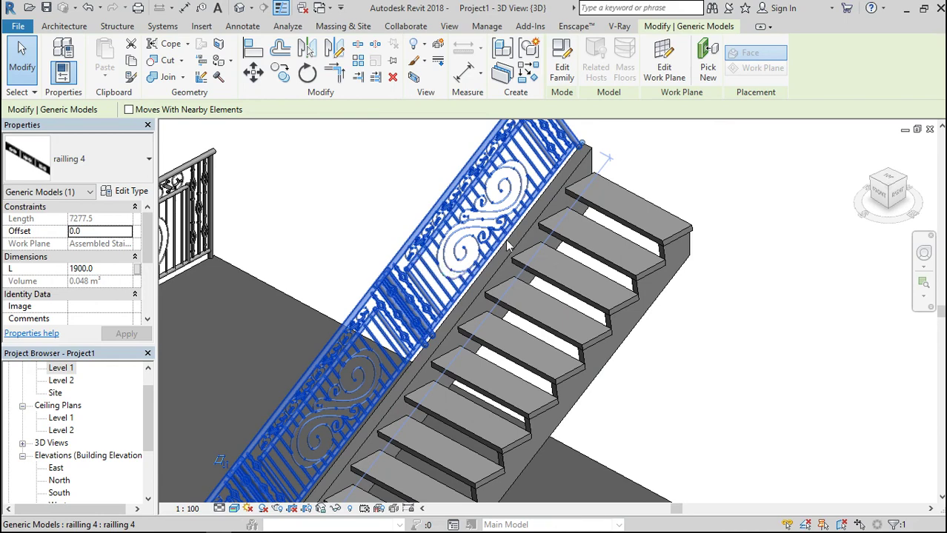
scroll(539, 264, down, 2)
scroll(539, 264, down, 3)
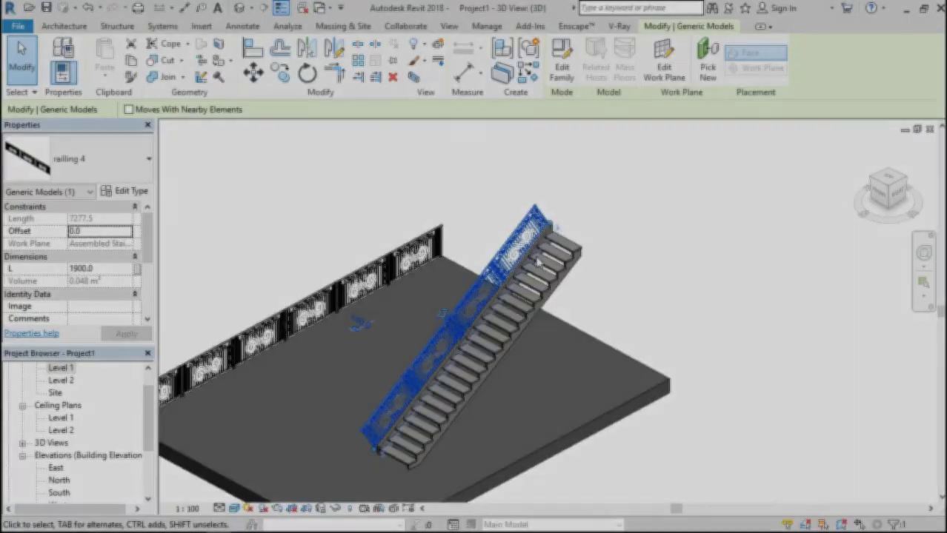